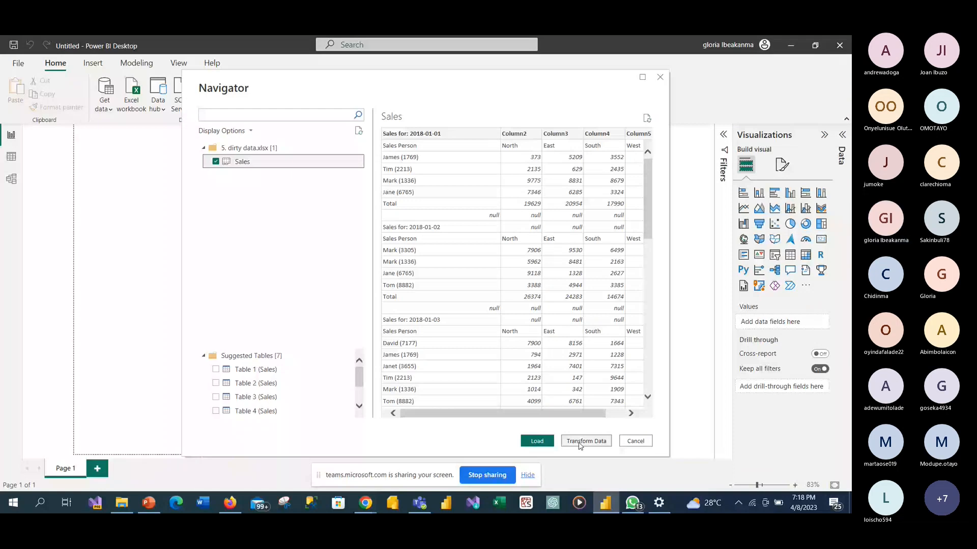
- Open the Sales sheet of the dirty data workbook for transformation in Power Query Editor
click(580, 442)
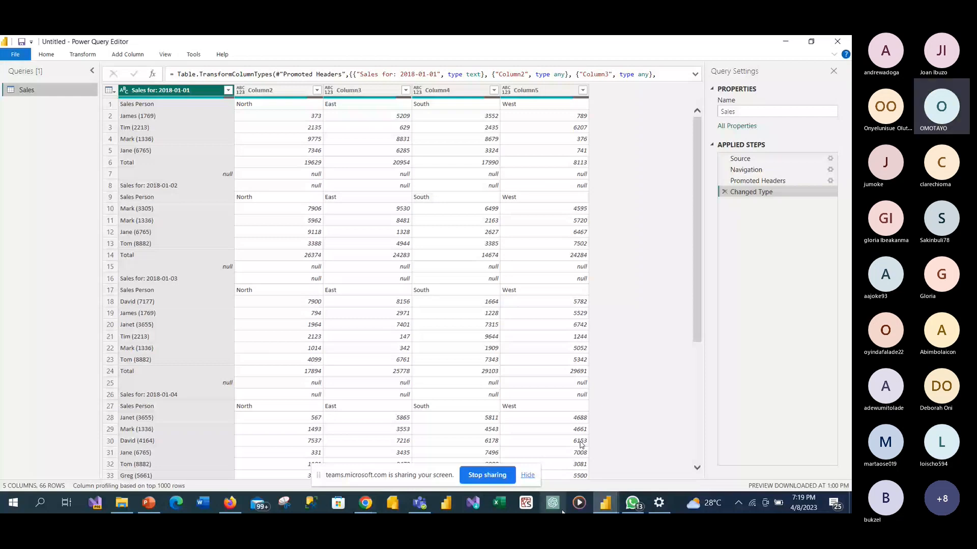
mouse_move(365, 503)
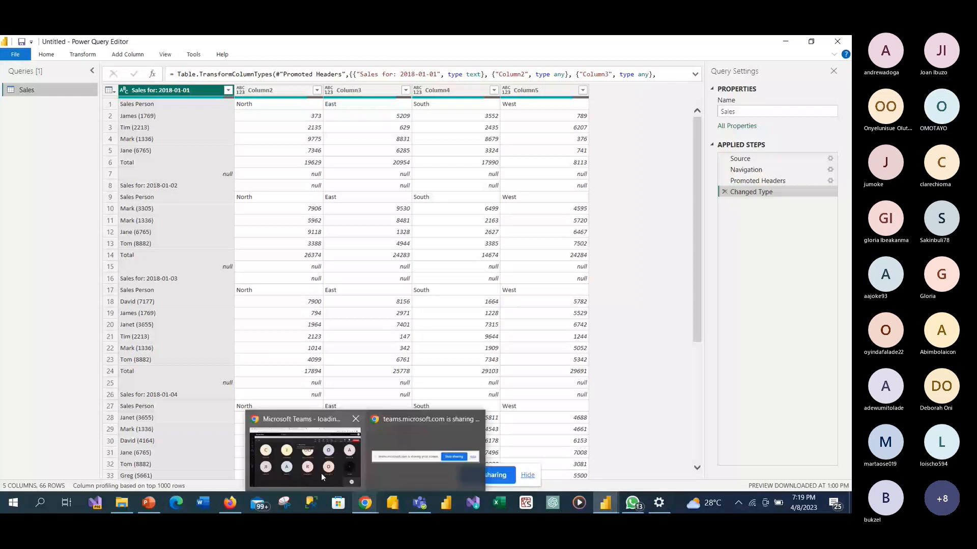
mouse_move(321, 473)
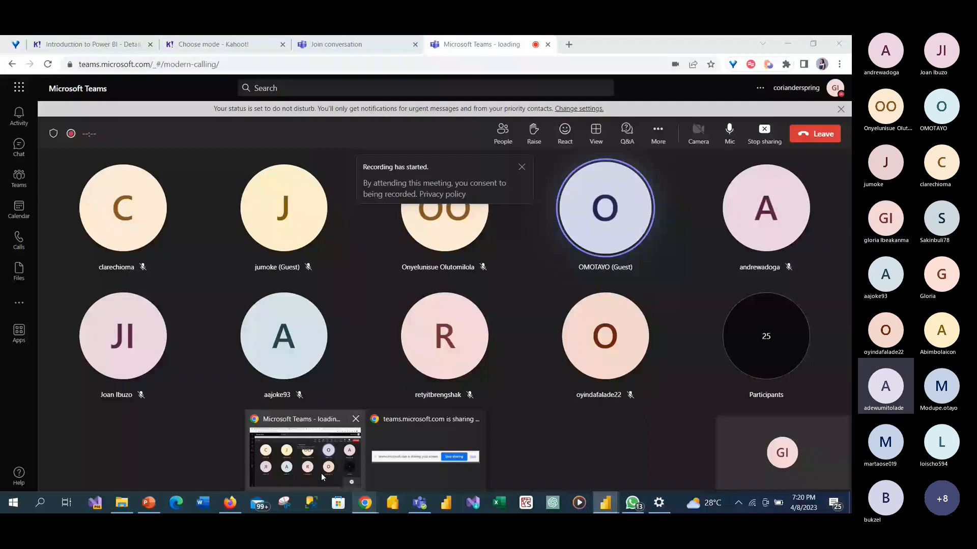
mouse_move(416, 496)
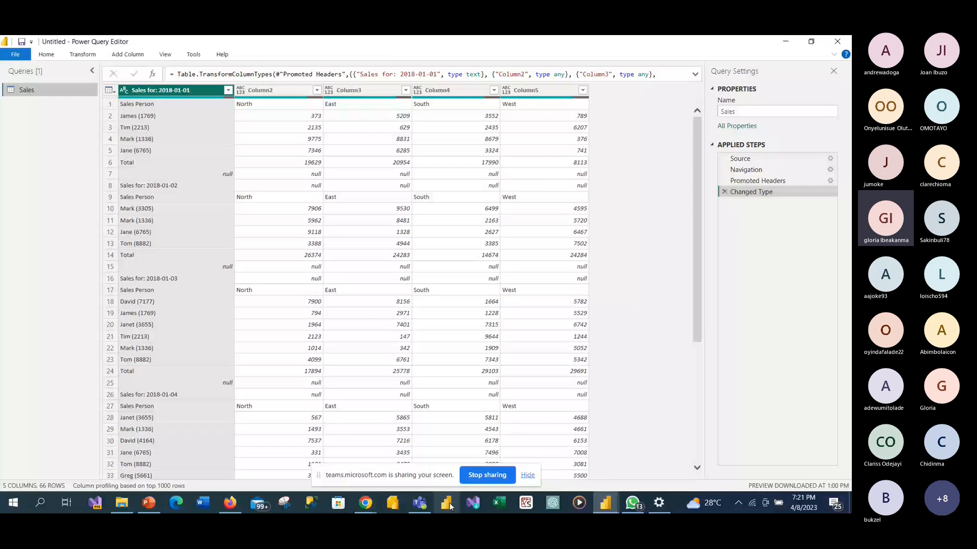
mouse_move(605, 504)
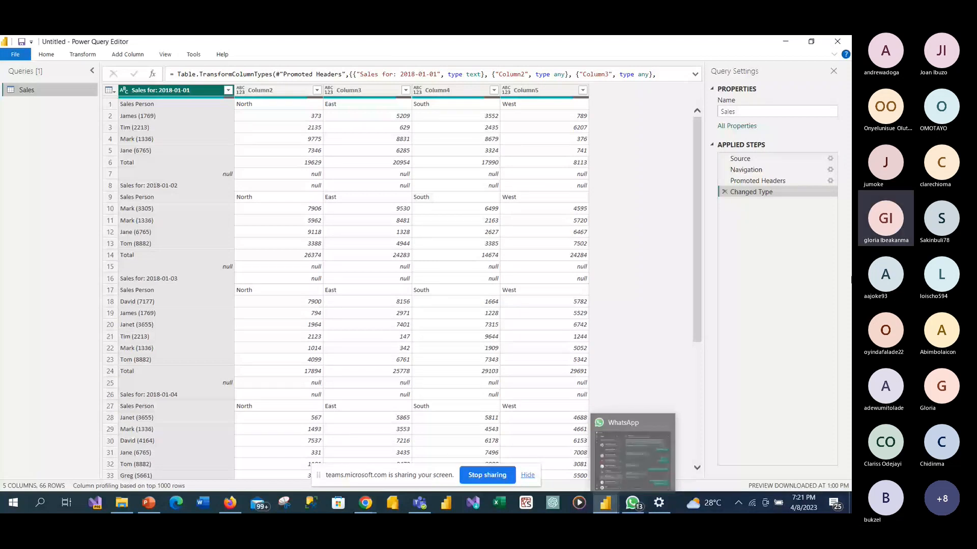
- Delete the automatic Changed Type and Promoted Headers steps from the Sales query
click(725, 192)
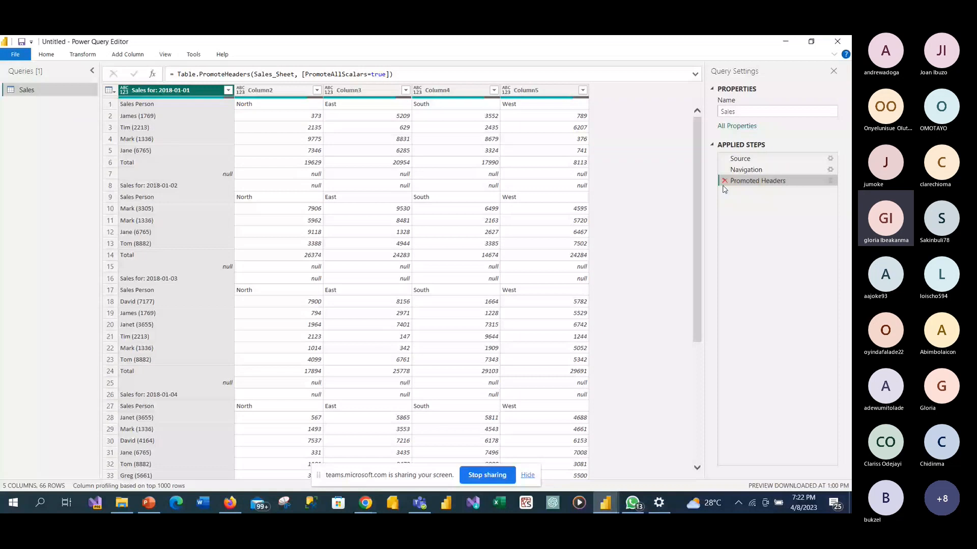
click(724, 181)
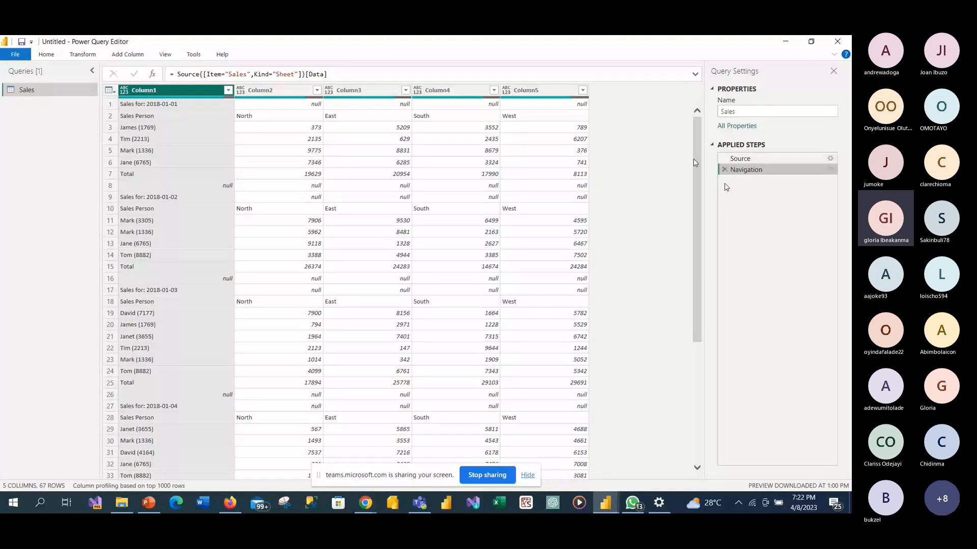
- Add a column from examples based on the selected Column1, with 2018-01-01 as the sample value for the first row
click(134, 60)
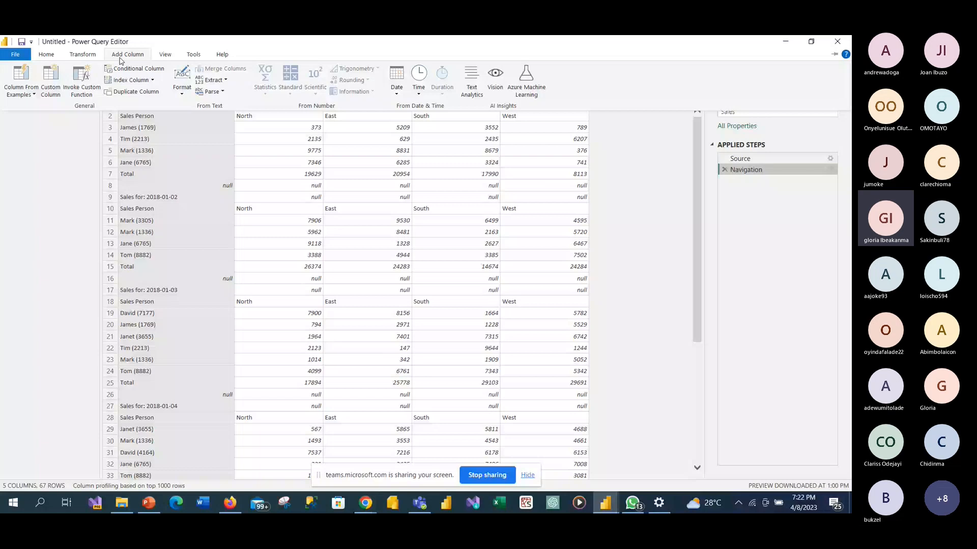
click(35, 96)
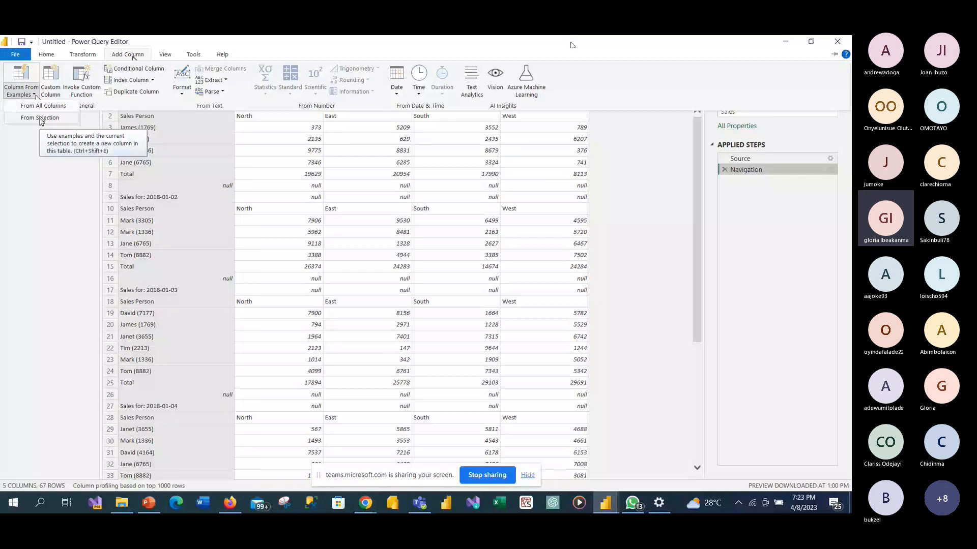
click(41, 118)
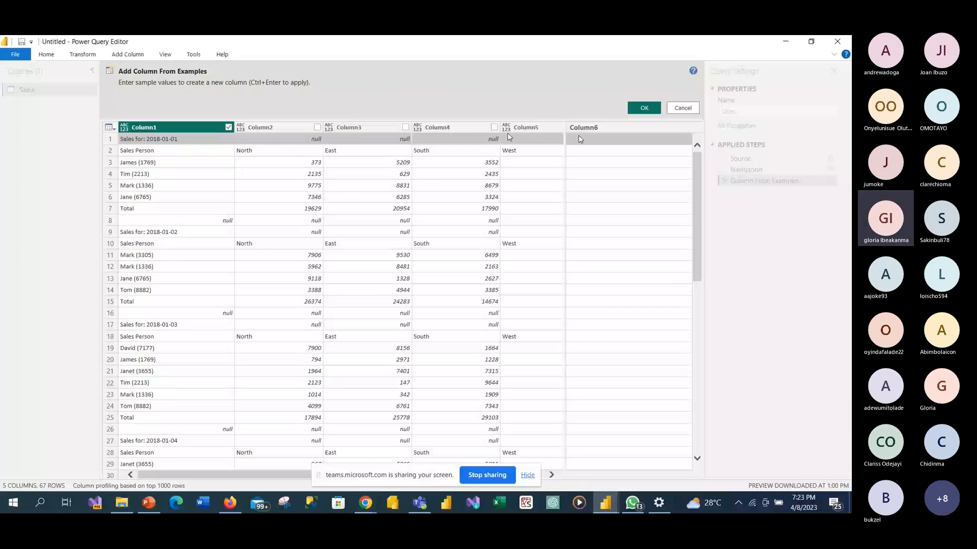
click(590, 141)
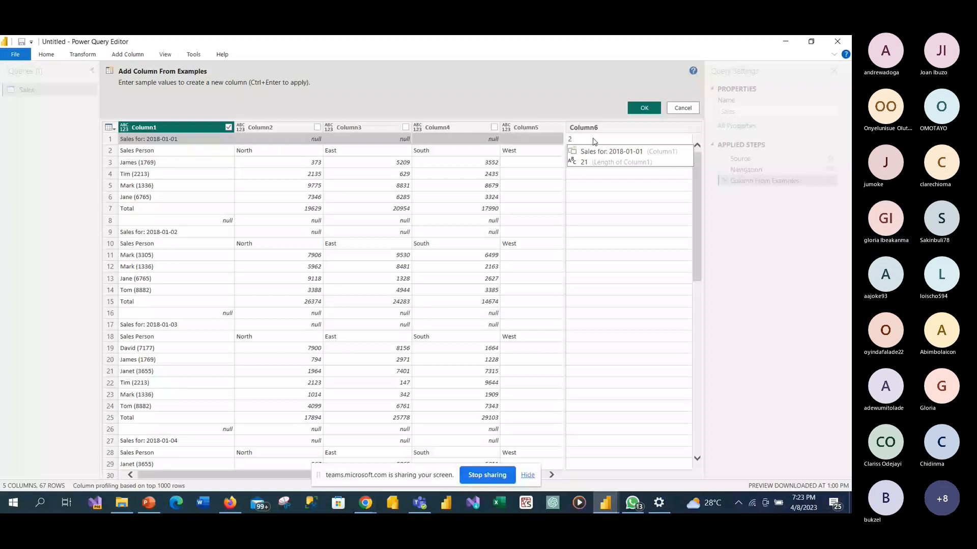
text(2)
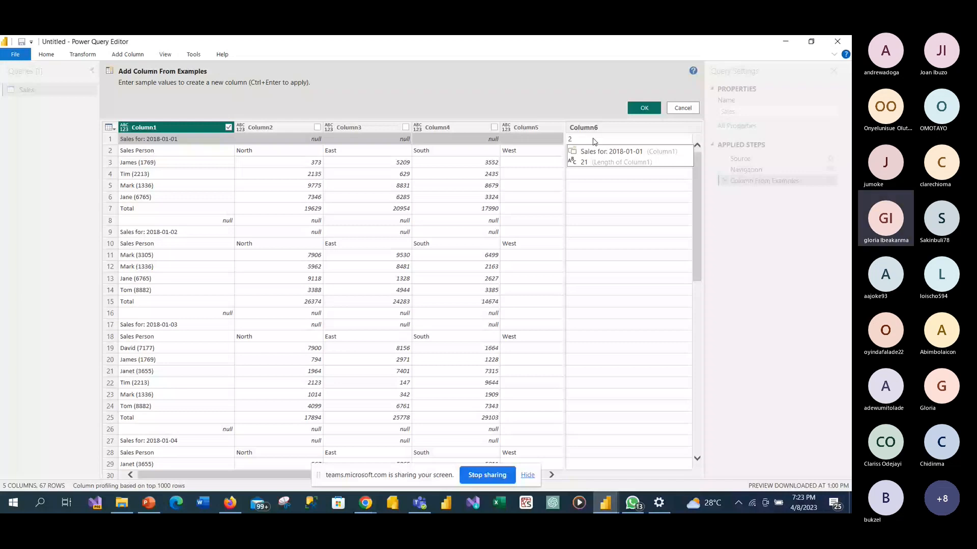
text(018-)
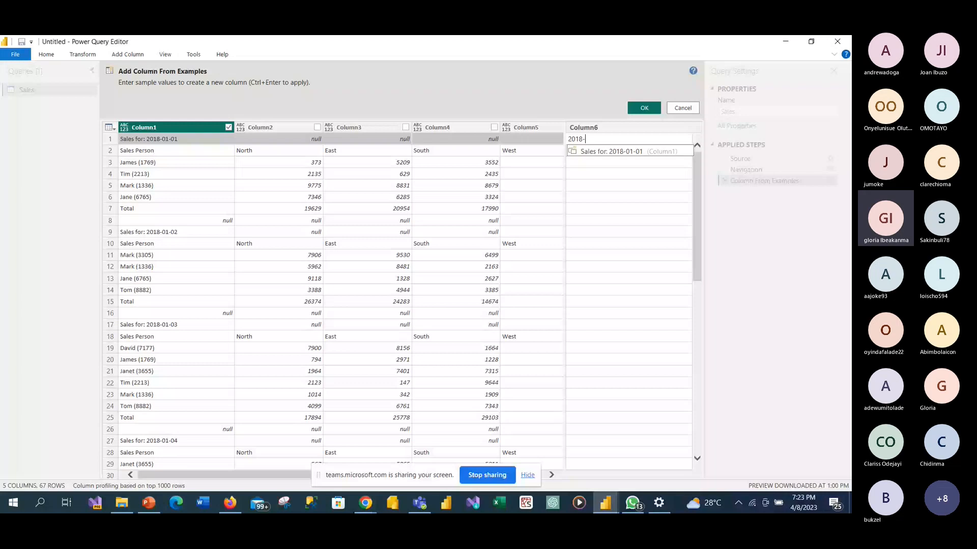
text(01-01)
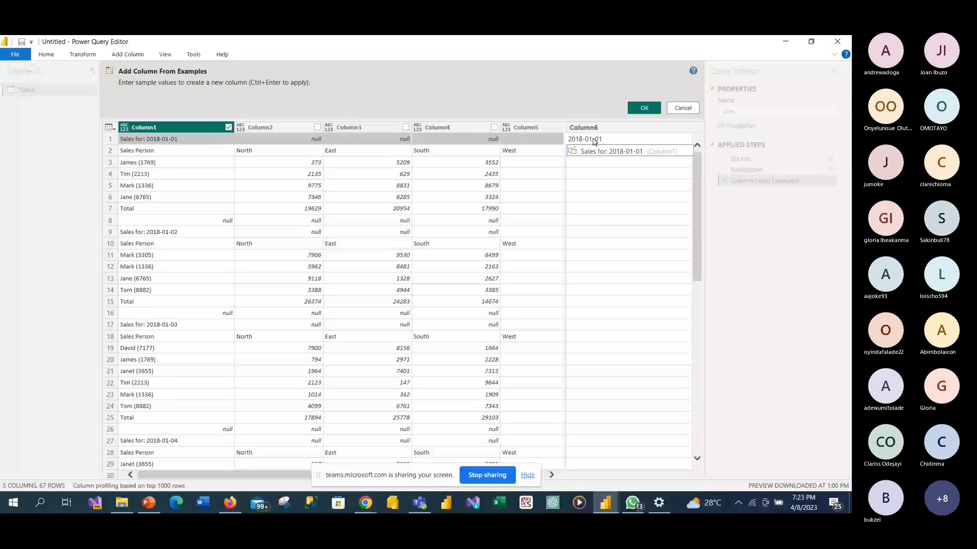
key(Return)
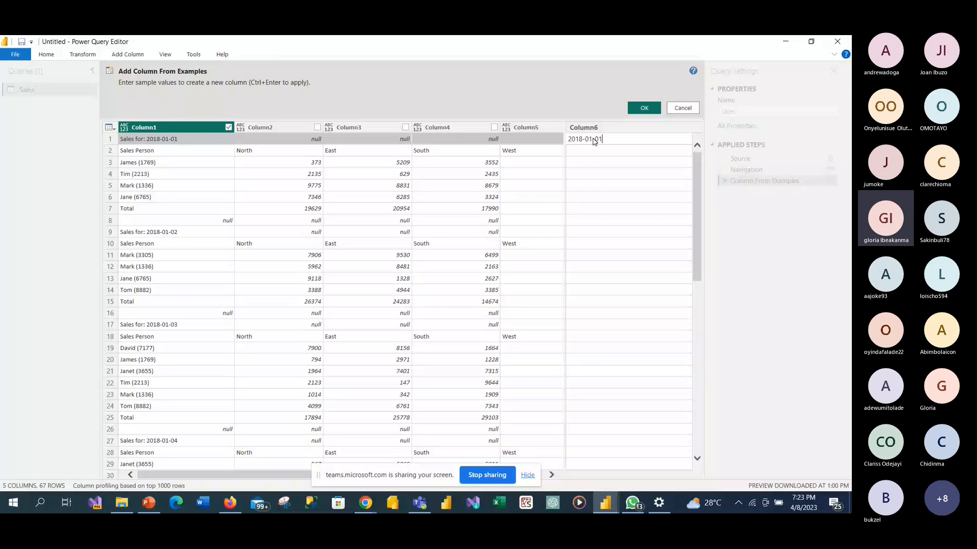
key(Return)
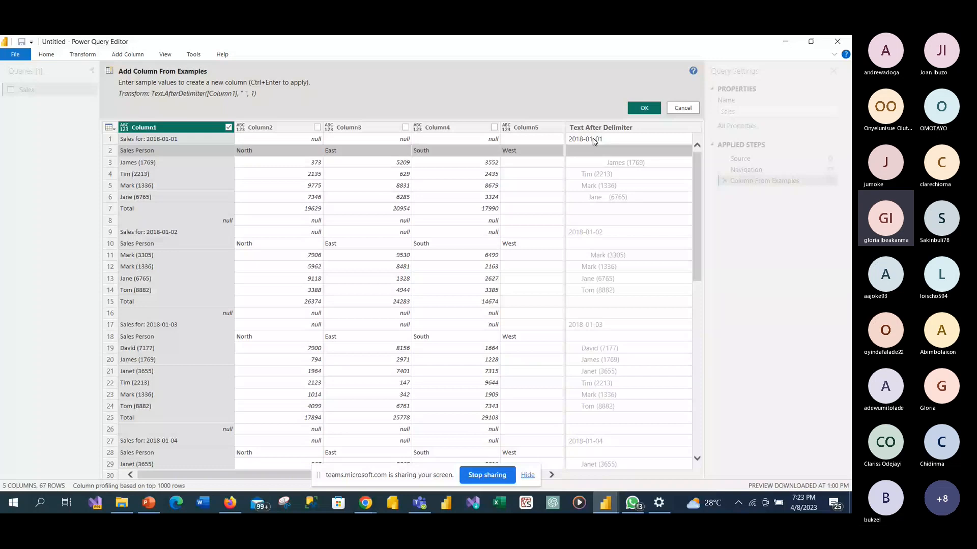
click(642, 108)
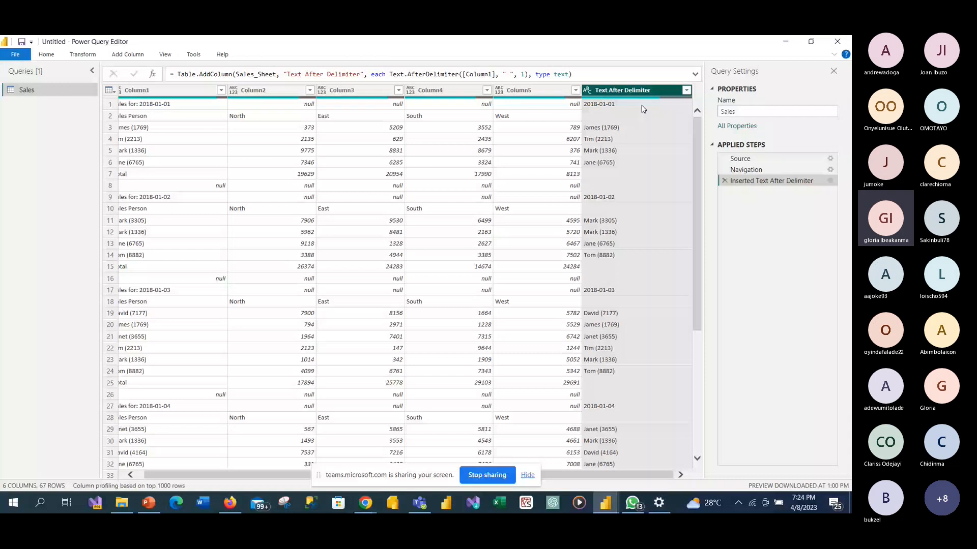
- Change the data type of the Text After Delimiter column to Date
click(589, 92)
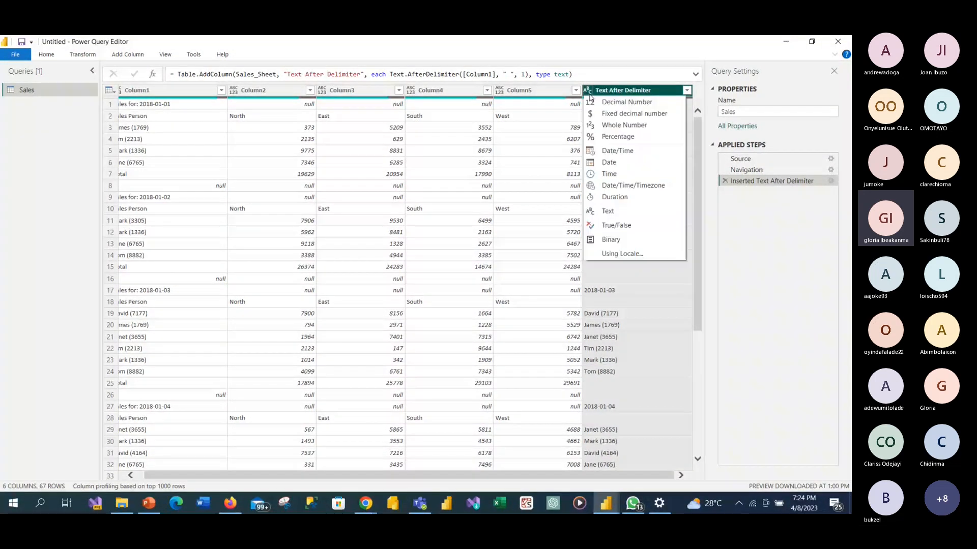
click(270, 91)
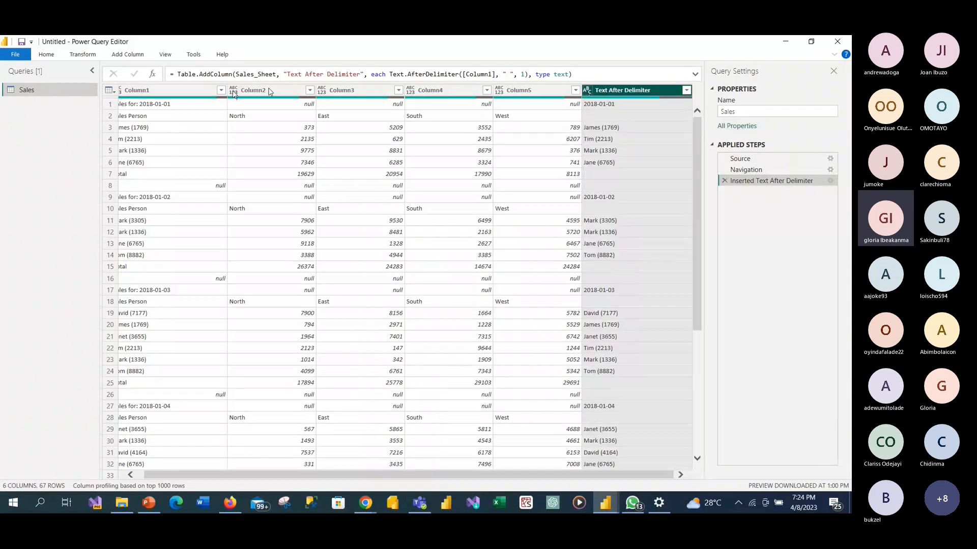
click(234, 92)
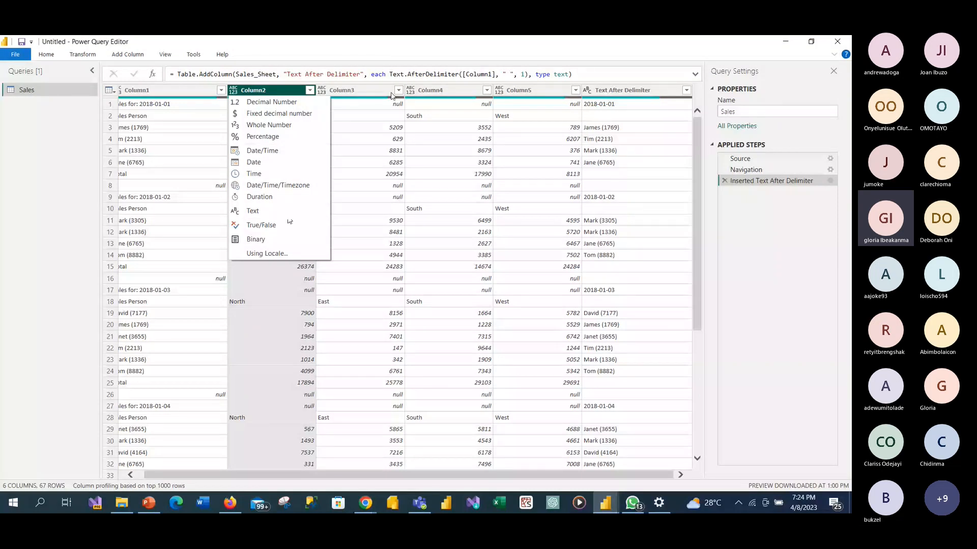
click(587, 92)
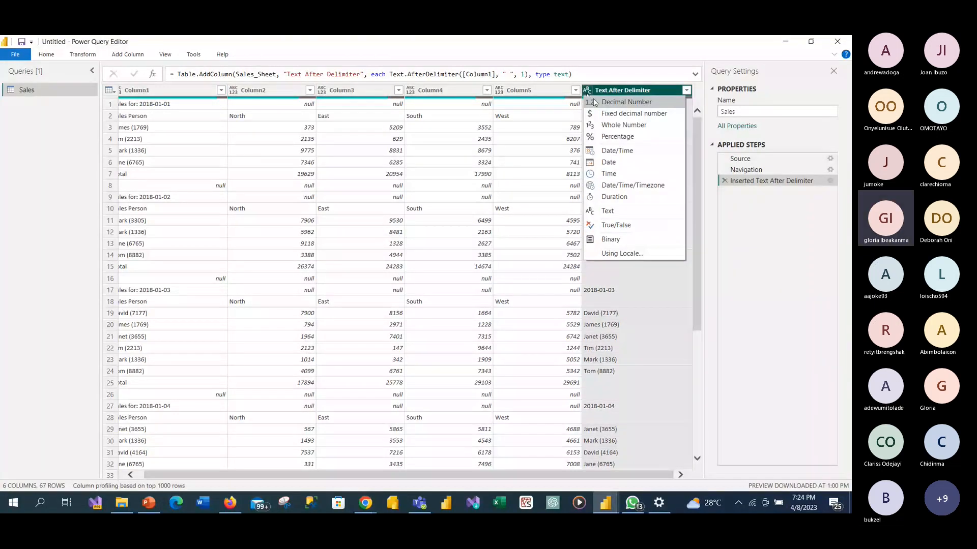
click(614, 163)
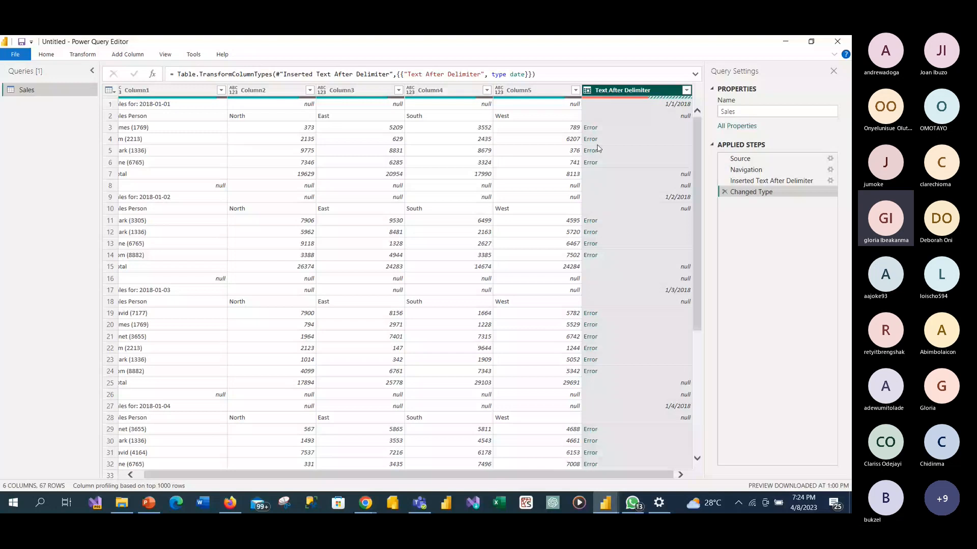
- Replace the errors in the Text After Delimiter column with null
right_click(604, 92)
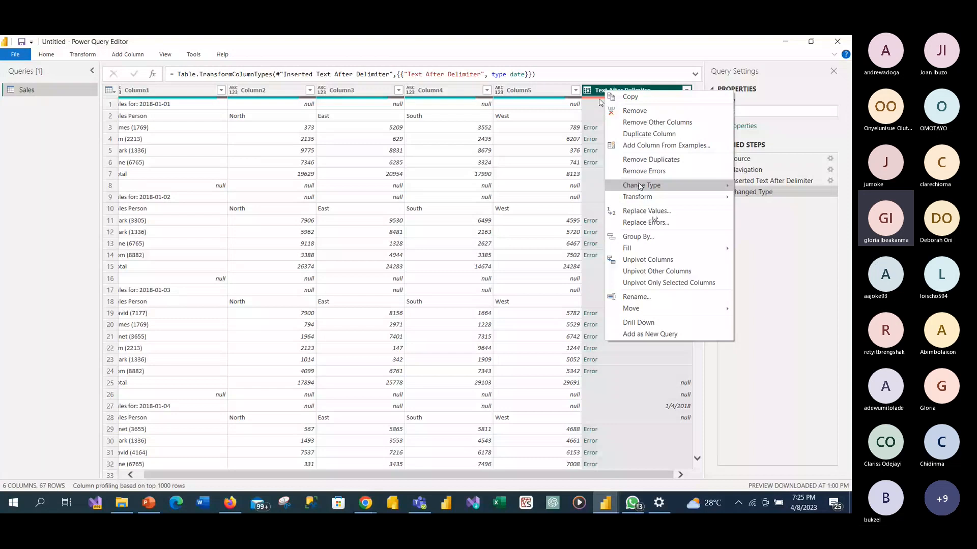
click(657, 224)
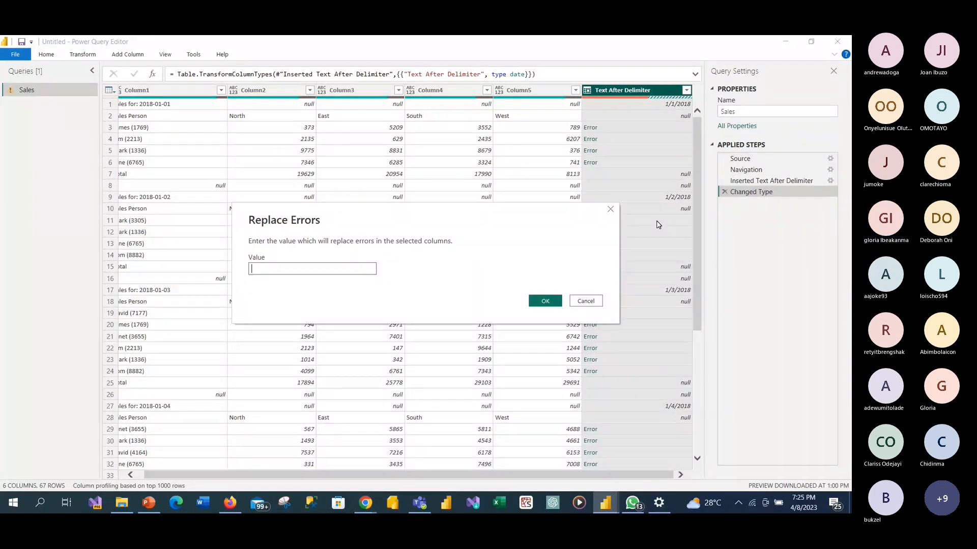
text(nu)
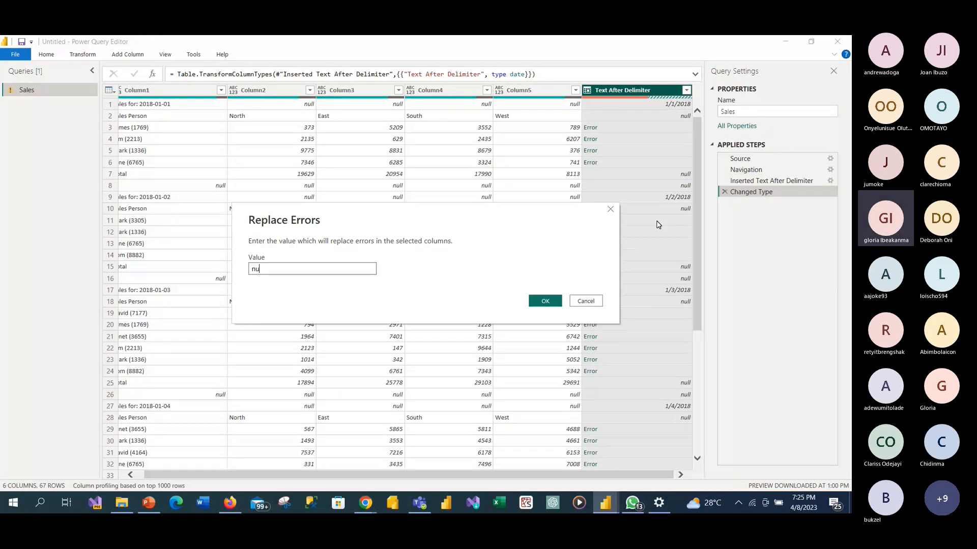
text(ll)
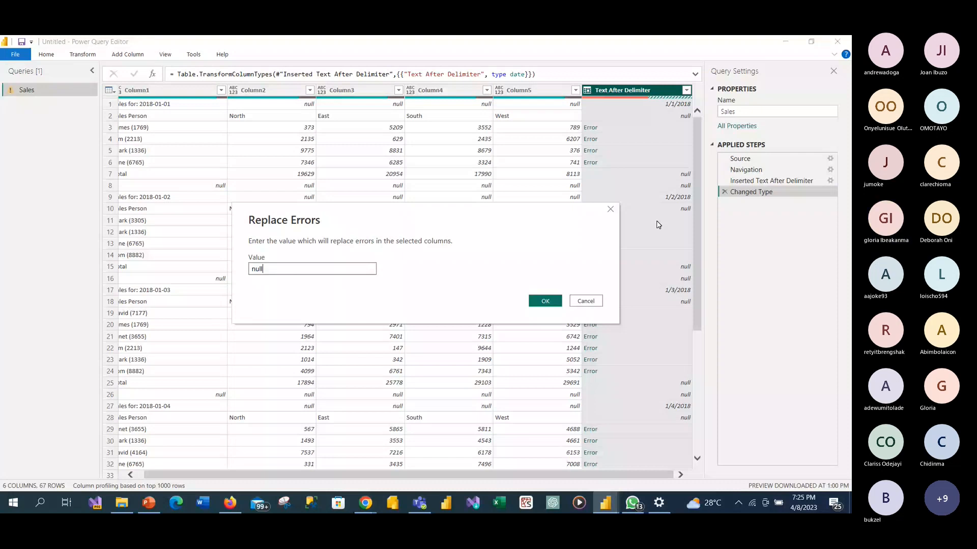
click(554, 302)
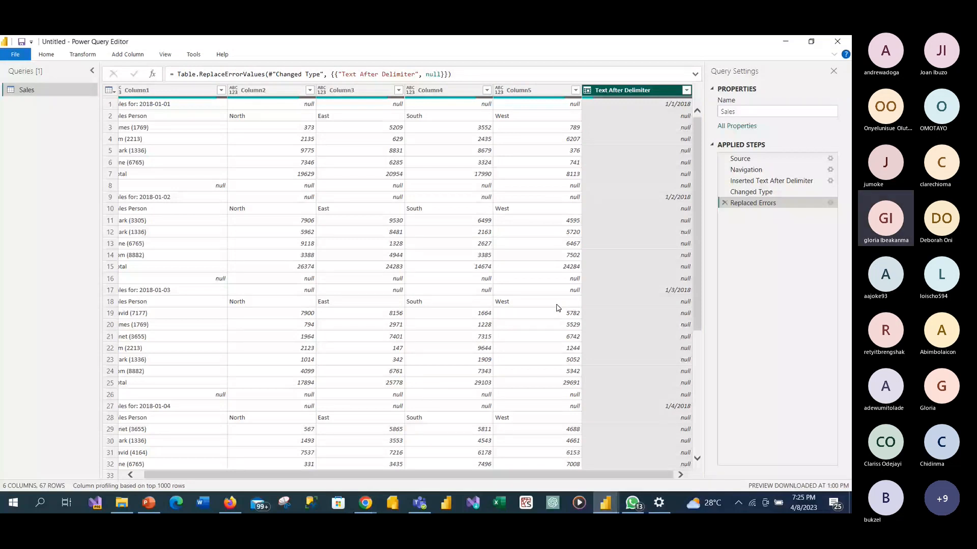
- Fill the dates down through the empty cells of the Text After Delimiter column
right_click(623, 91)
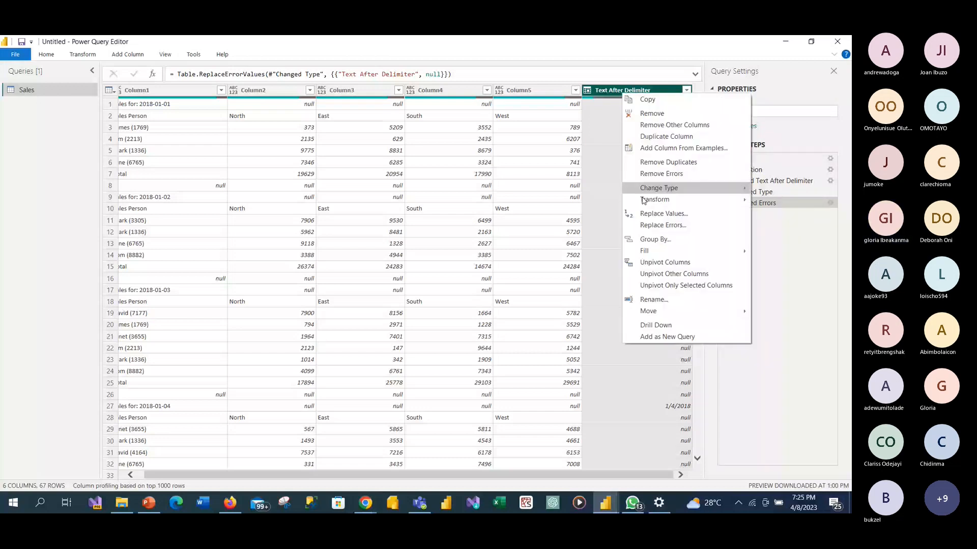
mouse_move(743, 251)
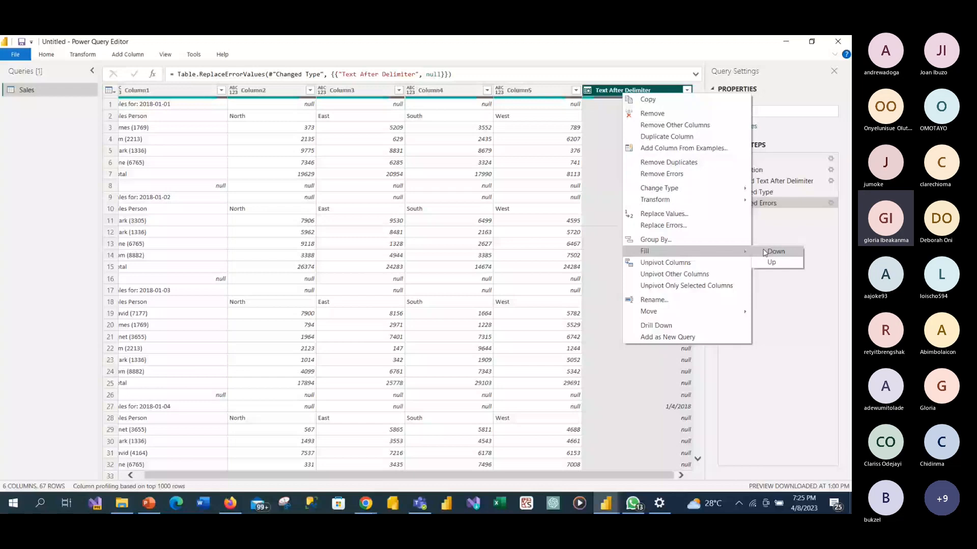
click(772, 252)
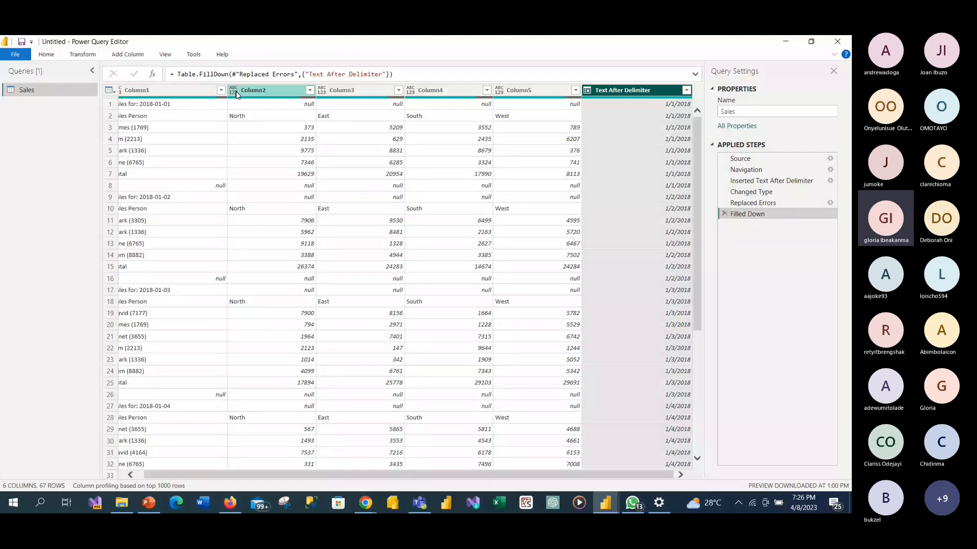
- Filter Column2 to exclude the rows with null values
click(310, 90)
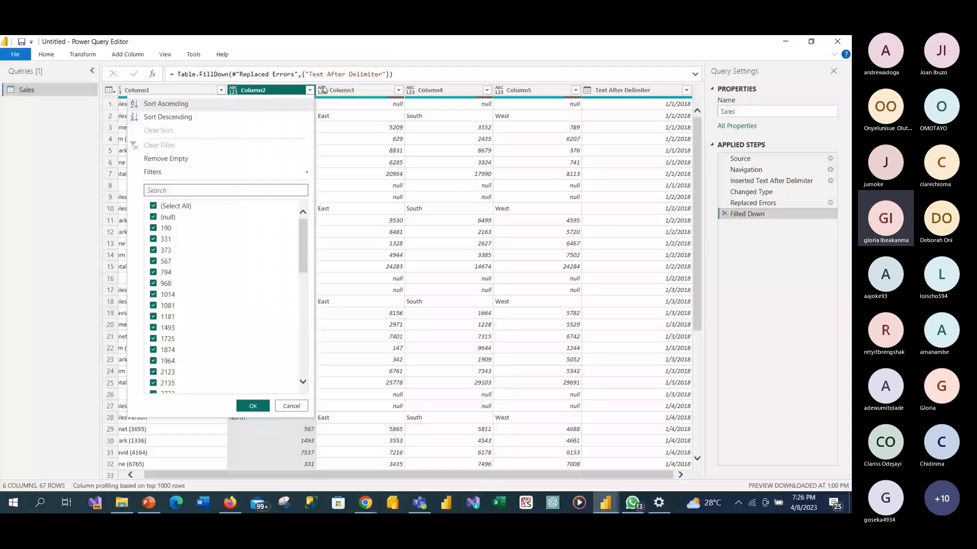
click(153, 217)
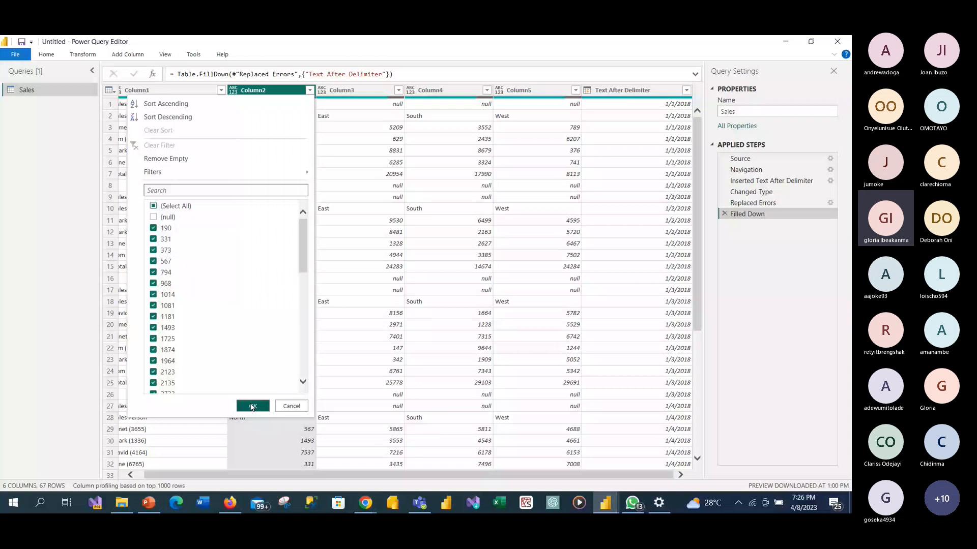
click(252, 406)
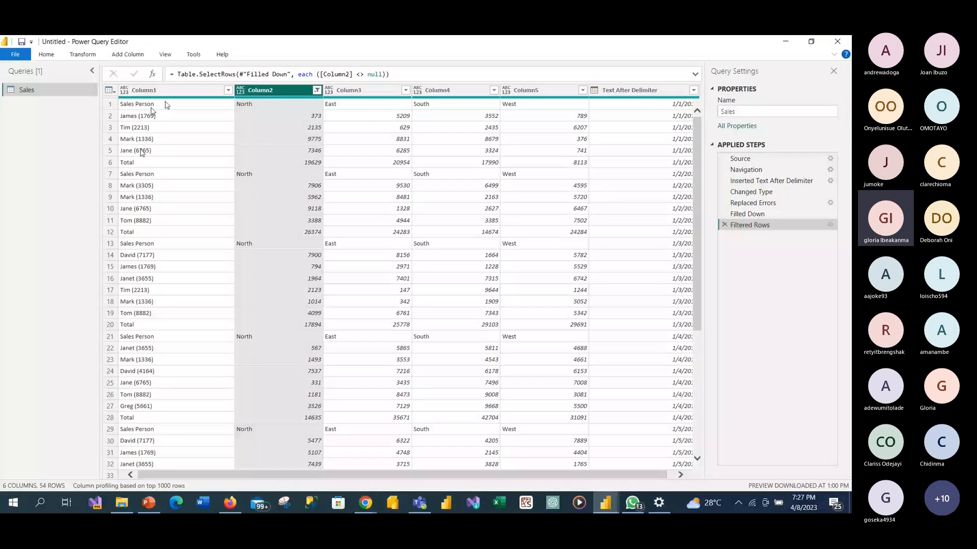
- Filter Column1 to exclude the Total rows
click(228, 91)
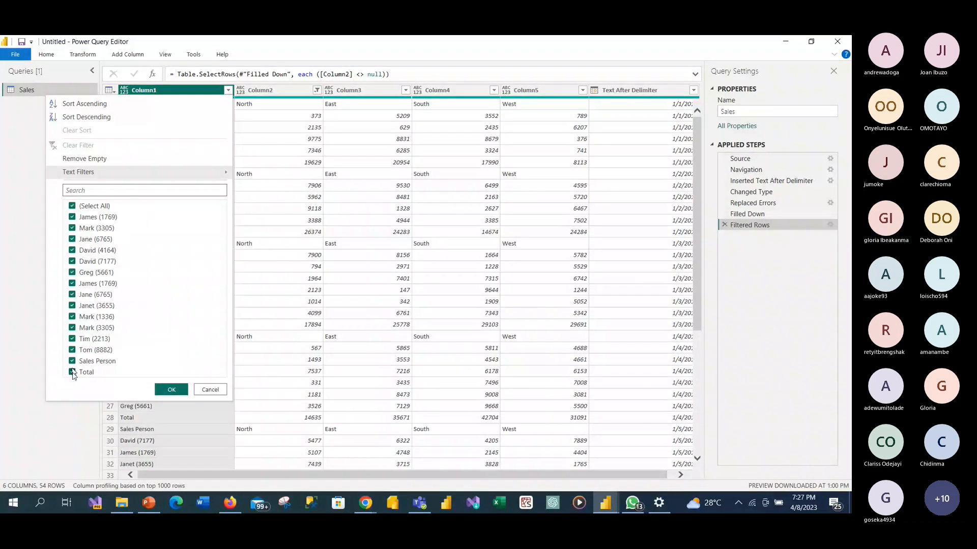
click(73, 373)
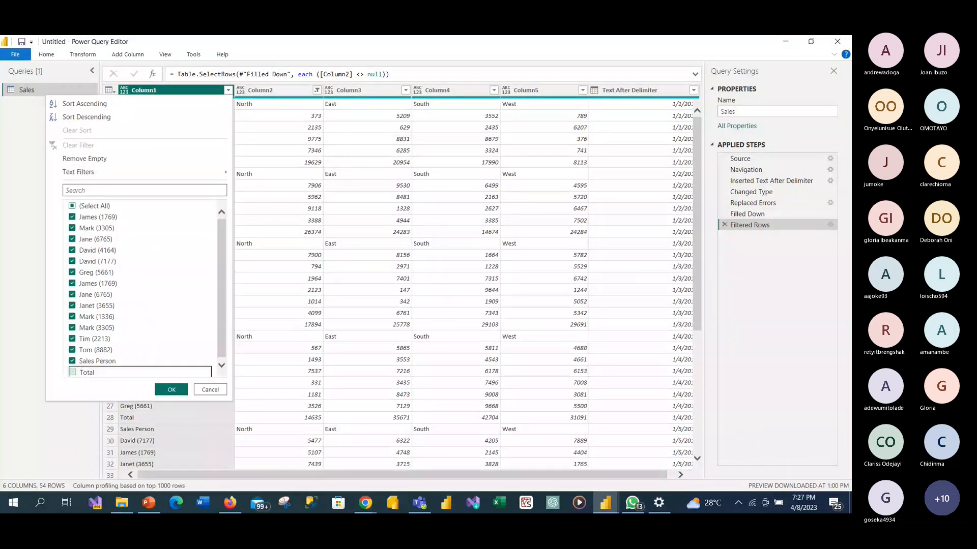
click(171, 389)
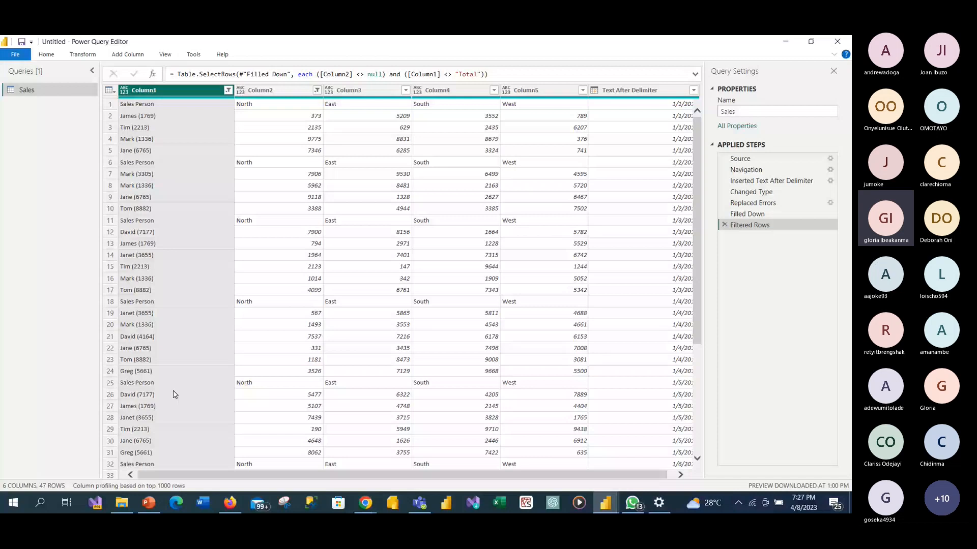
- Promote the first row of the Sales query, starting with Sales Person, to column headers
click(163, 105)
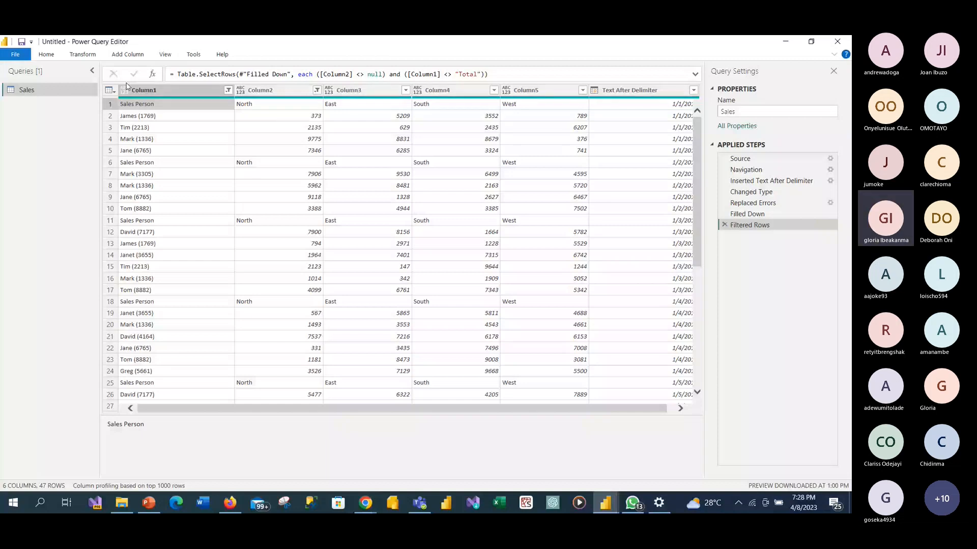
click(44, 54)
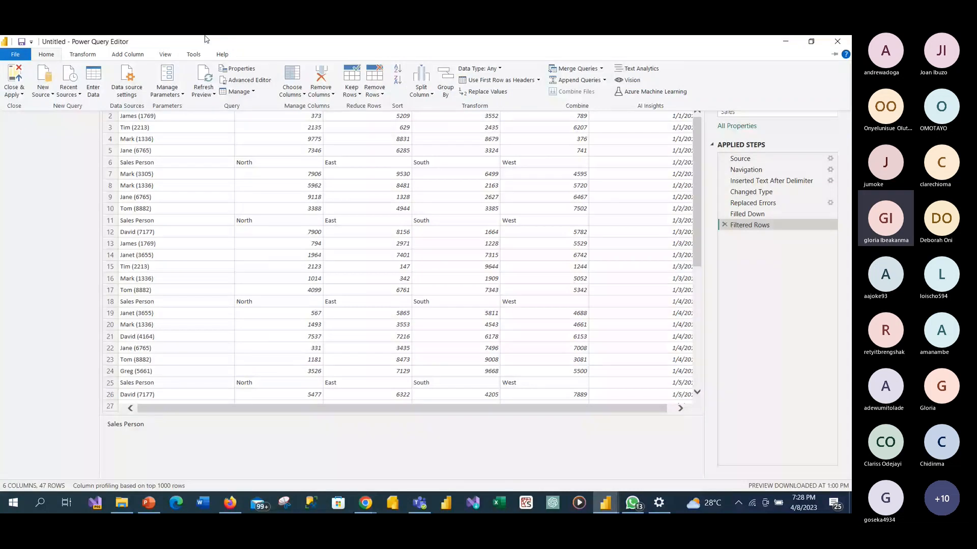
click(538, 81)
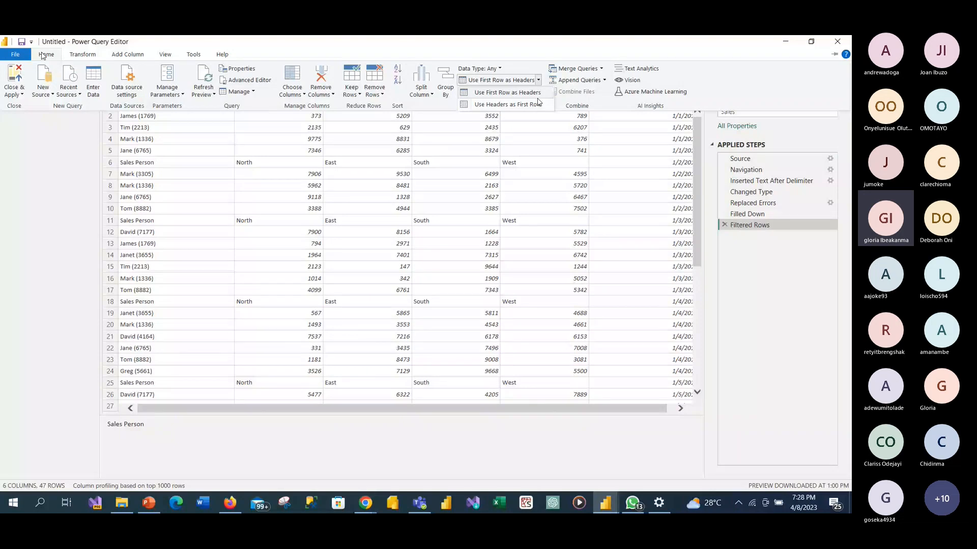
click(538, 97)
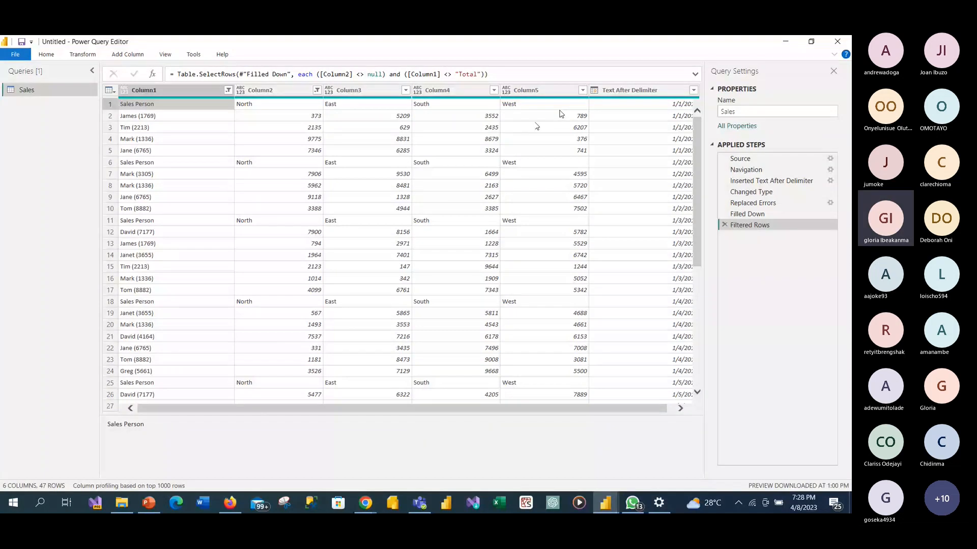
click(46, 57)
click(530, 93)
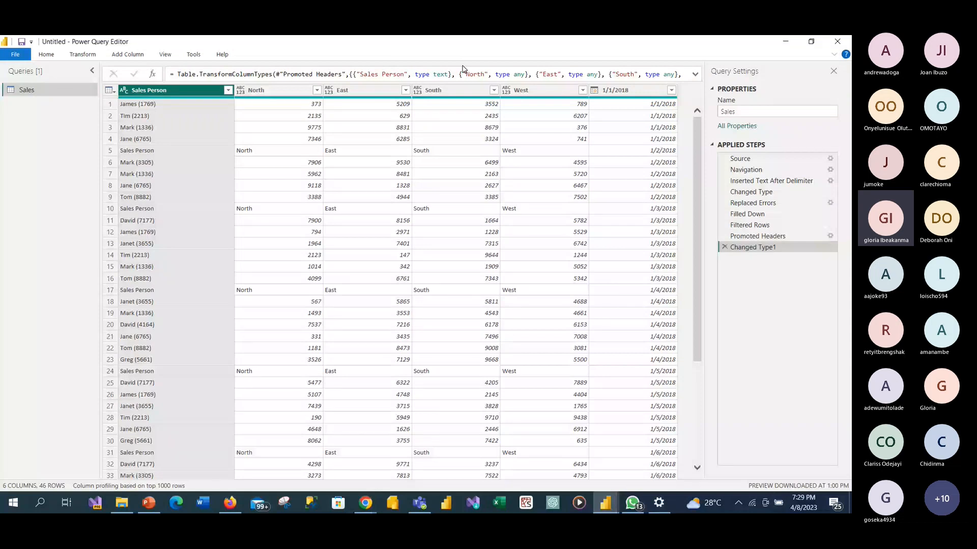
click(316, 90)
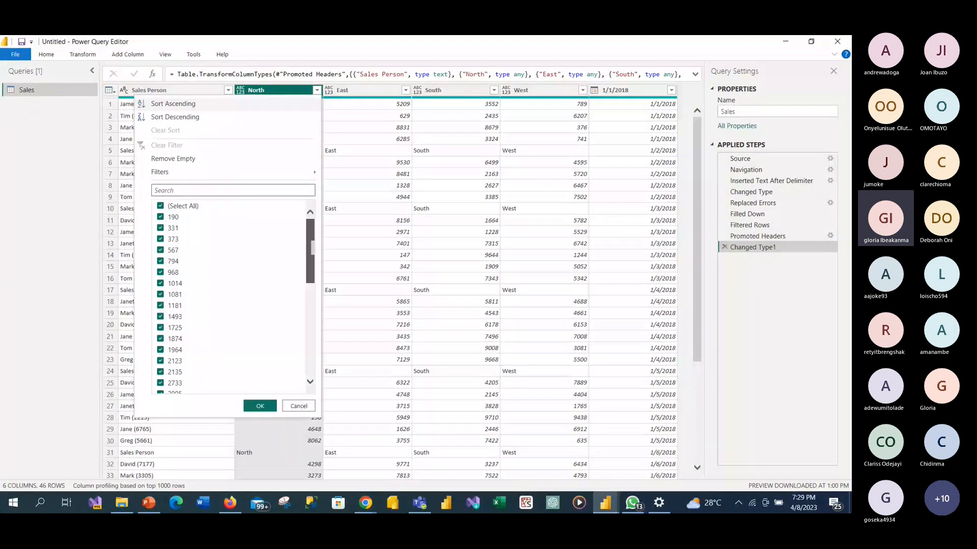
scroll(173, 394, down, 10)
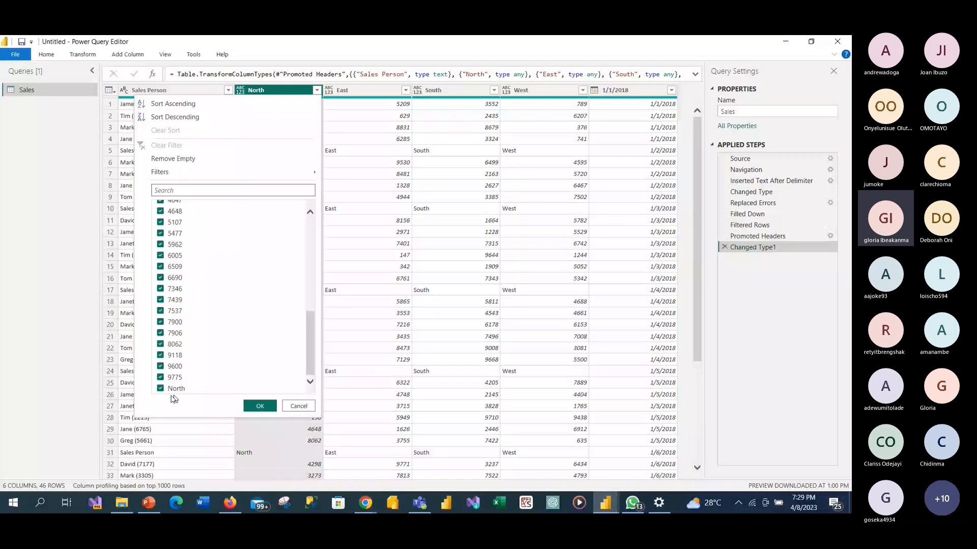
click(175, 388)
click(249, 406)
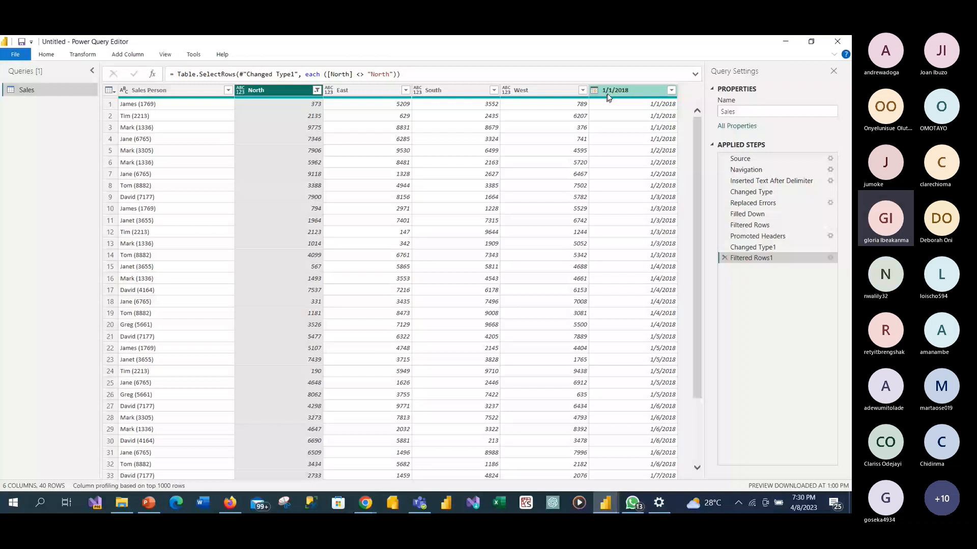
click(724, 259)
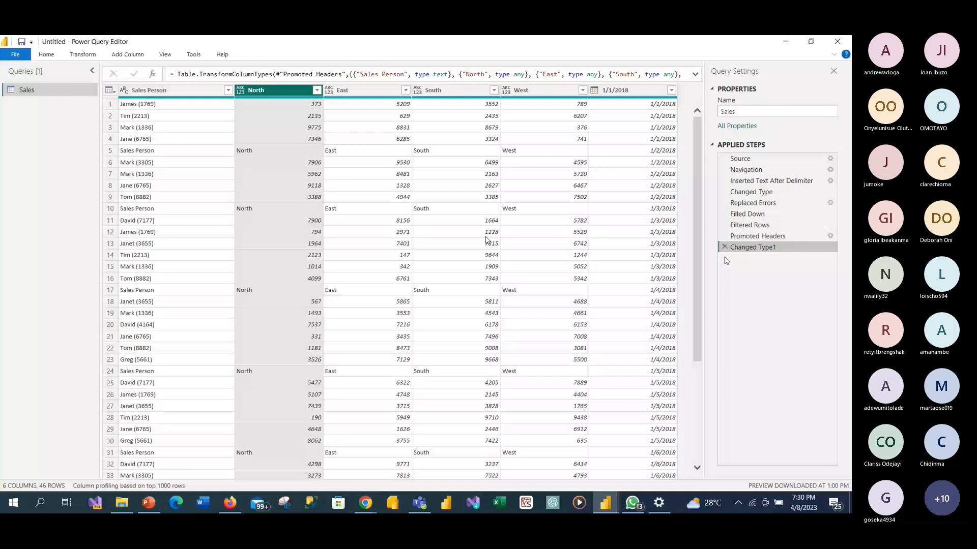
- Filter the North column to exclude the repeated header rows containing the value North
click(316, 91)
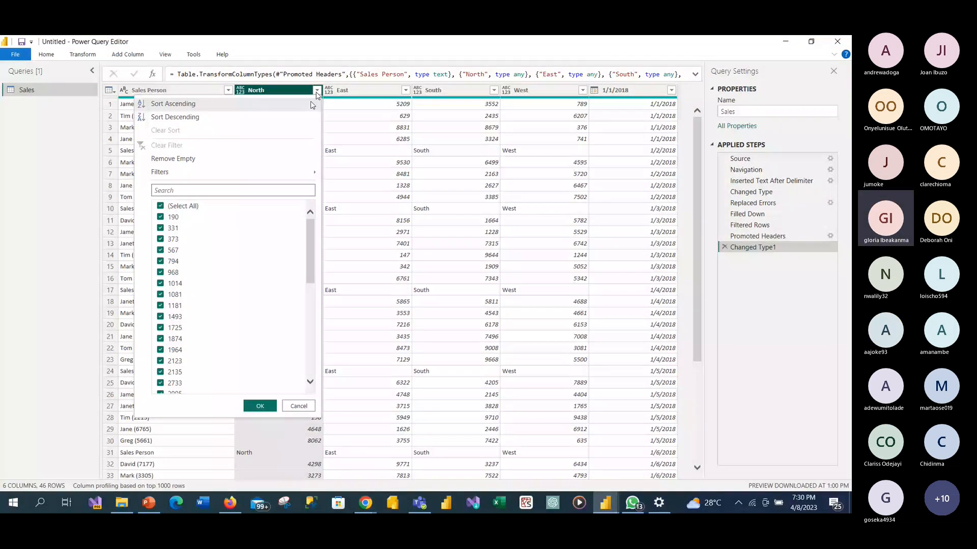
drag(311, 242, 314, 334)
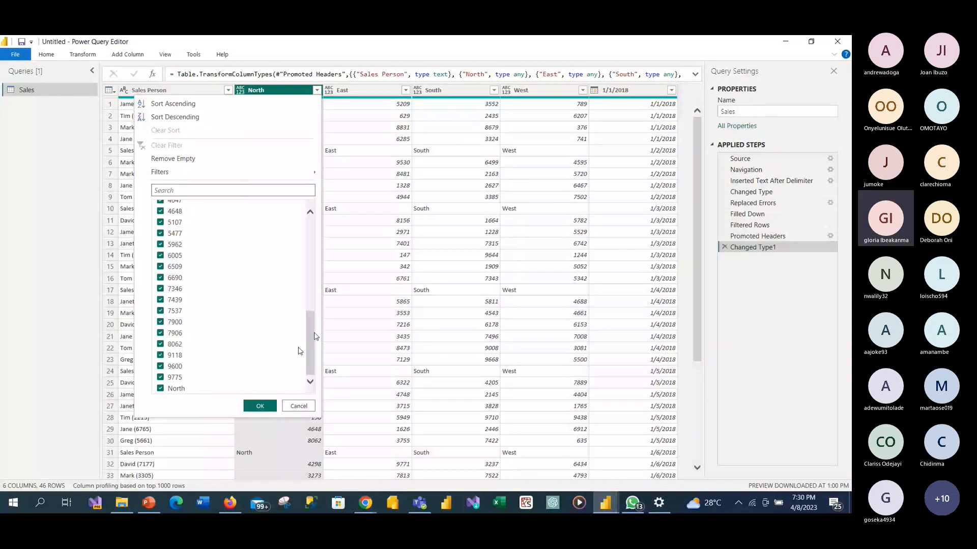
click(257, 389)
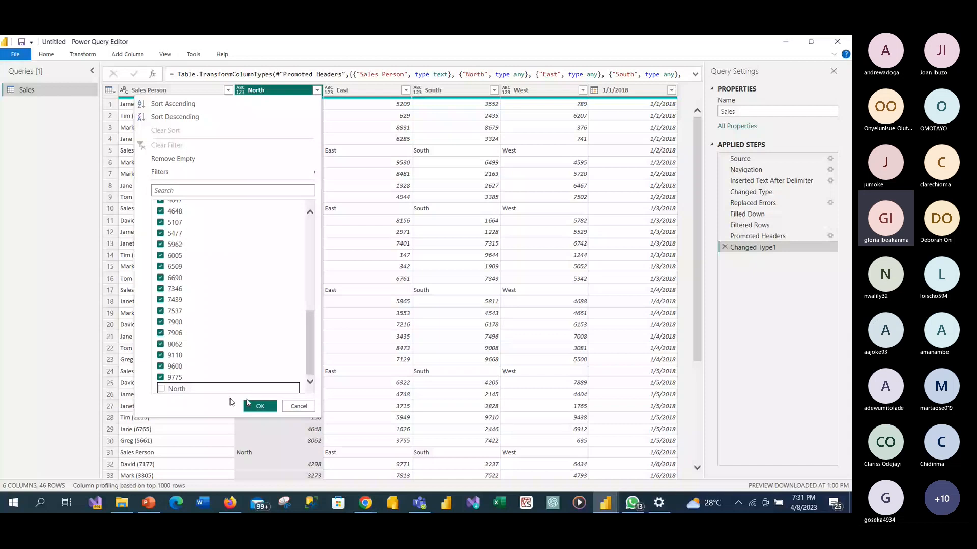
click(261, 407)
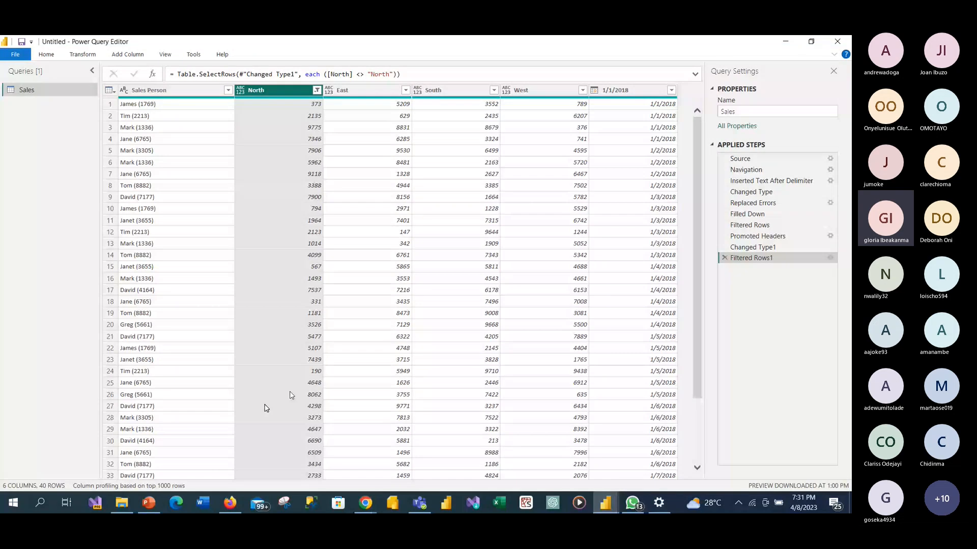
- Rename the 1/1/2018 column to Transaction Date
right_click(633, 92)
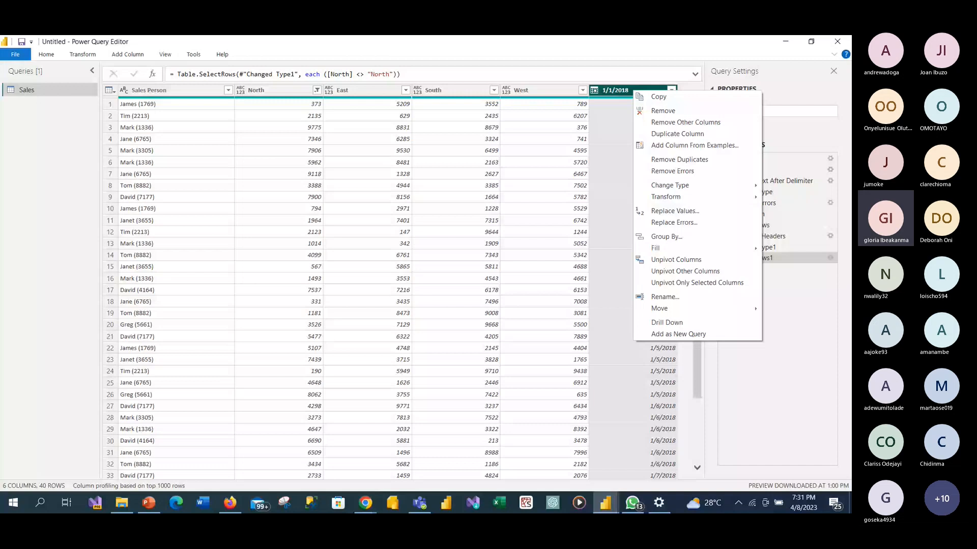
click(663, 297)
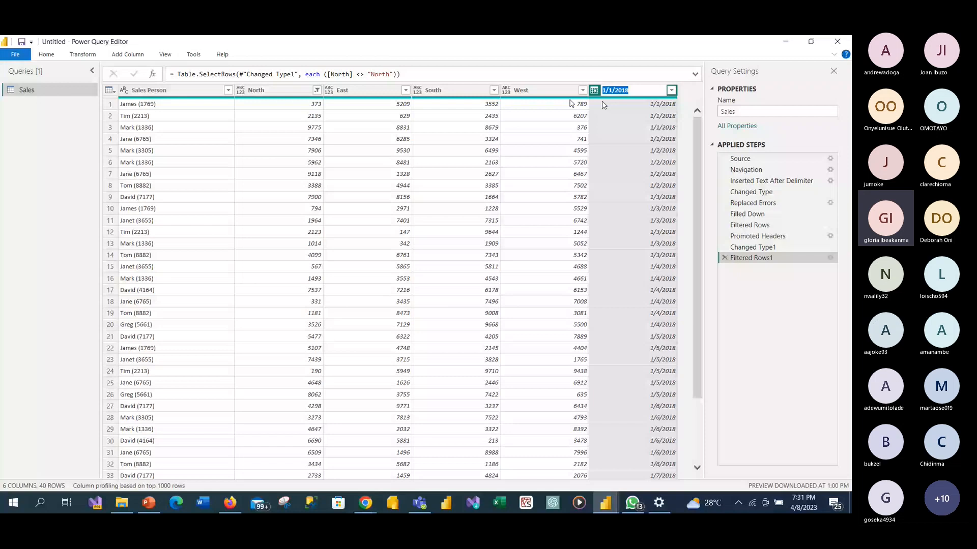
right_click(657, 92)
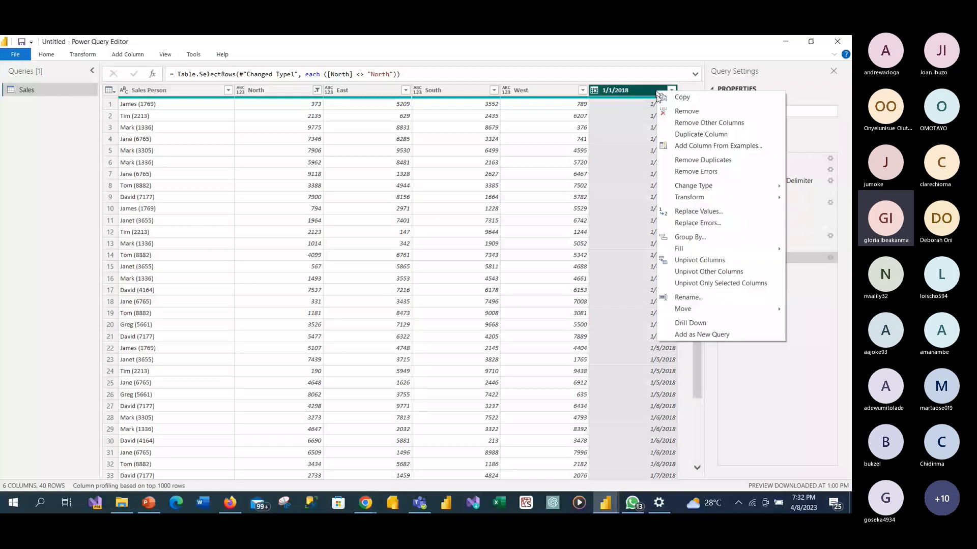
click(688, 297)
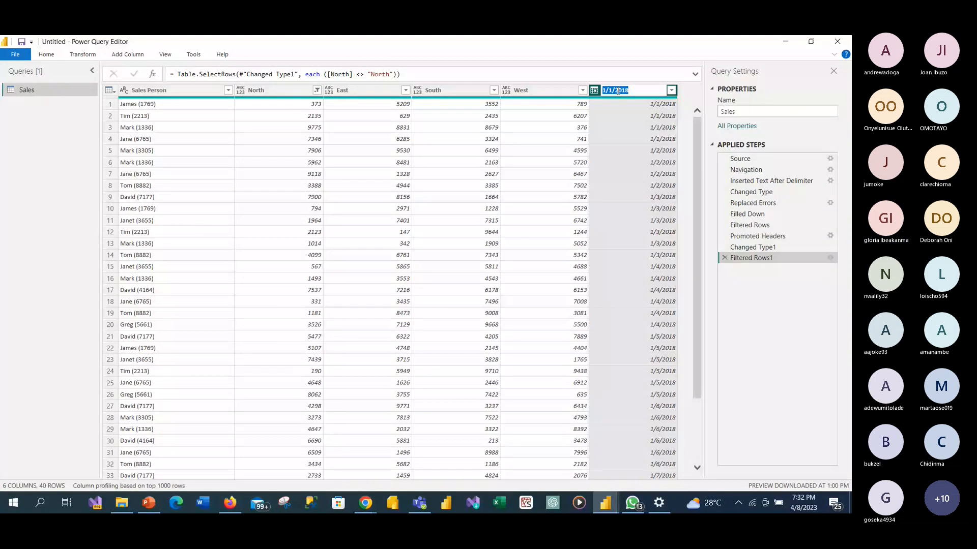
text(ransact)
text(ion)
text(T)
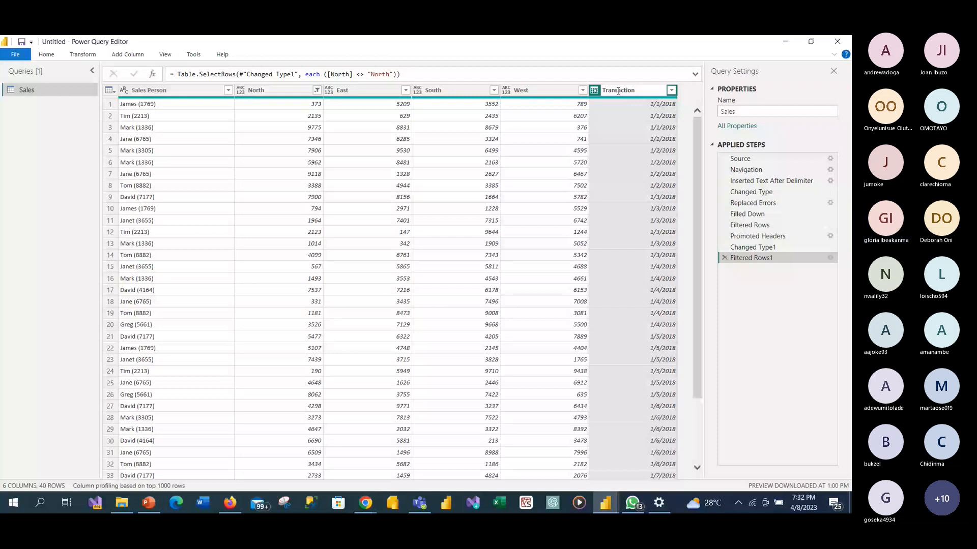
text( Da)
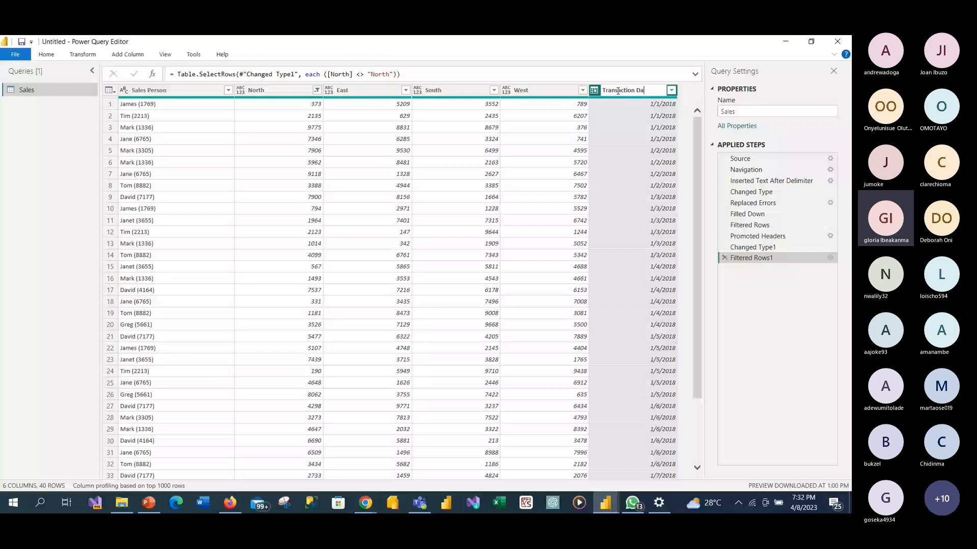
text(te)
key(Return)
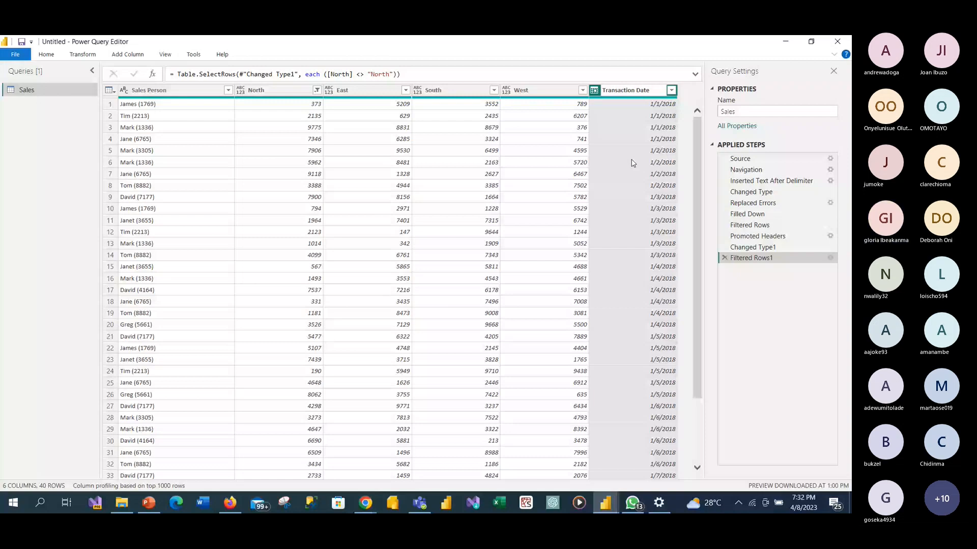
key(Return)
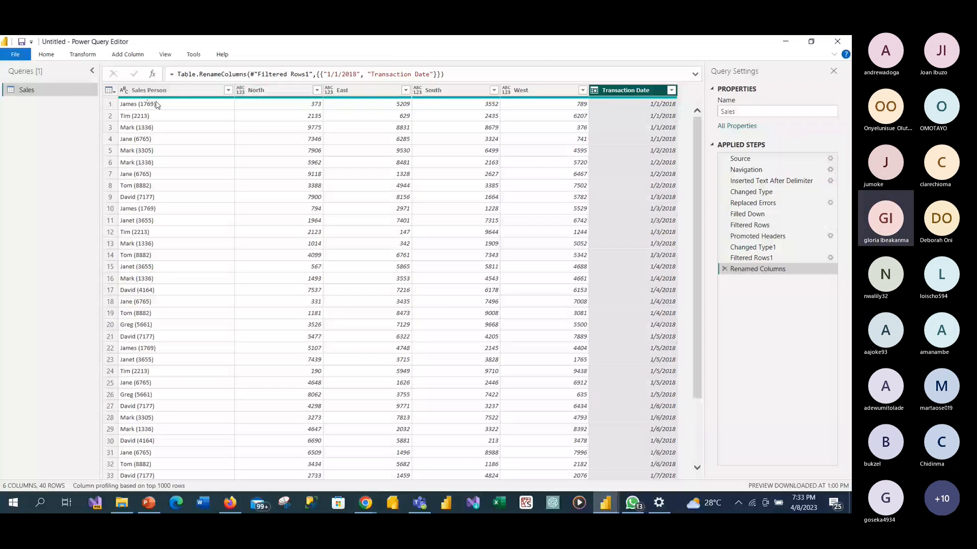
- Change the data types of the North, East, South and West columns to Whole Number
click(125, 92)
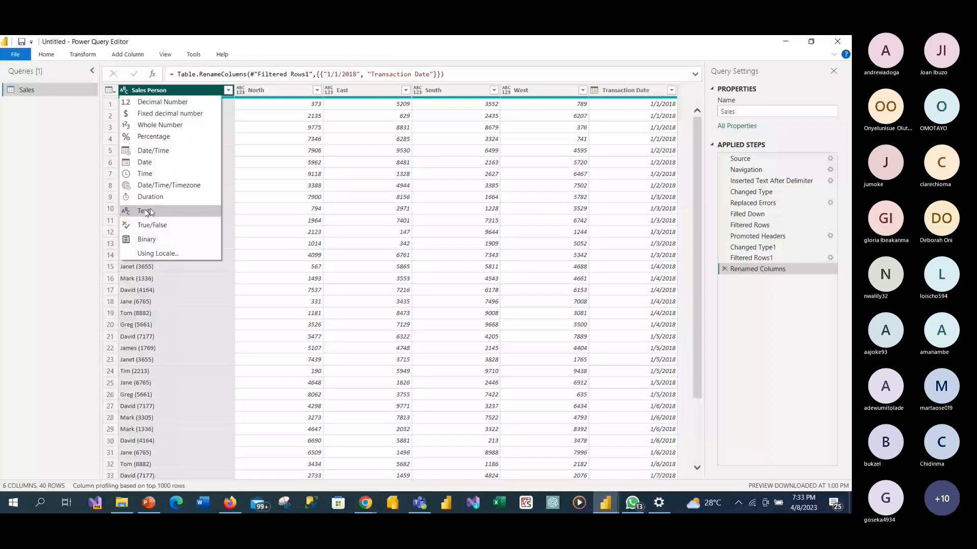
click(284, 139)
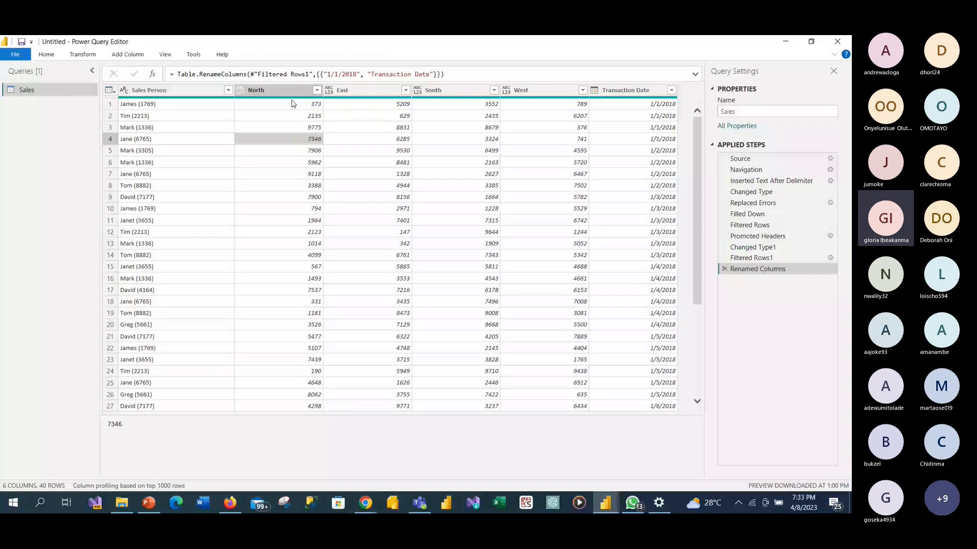
click(241, 92)
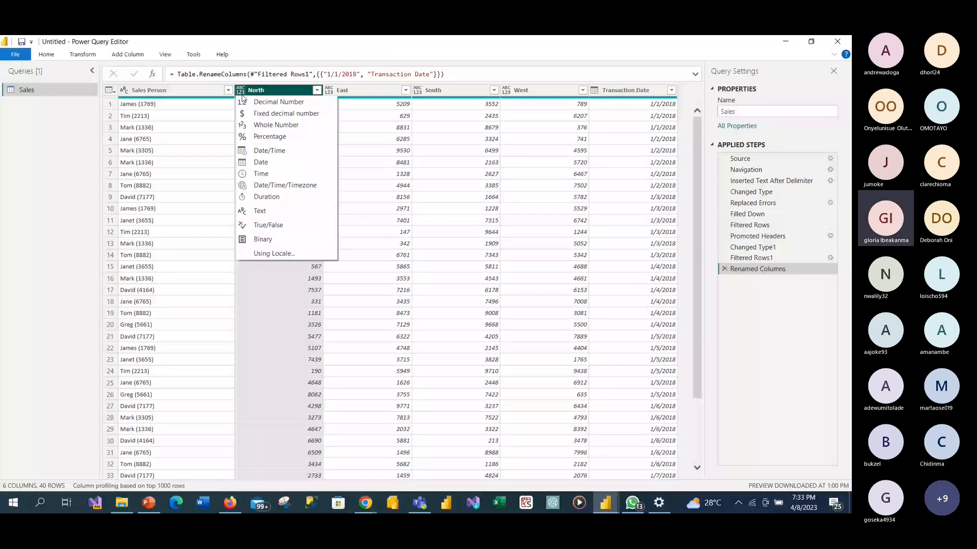
click(261, 125)
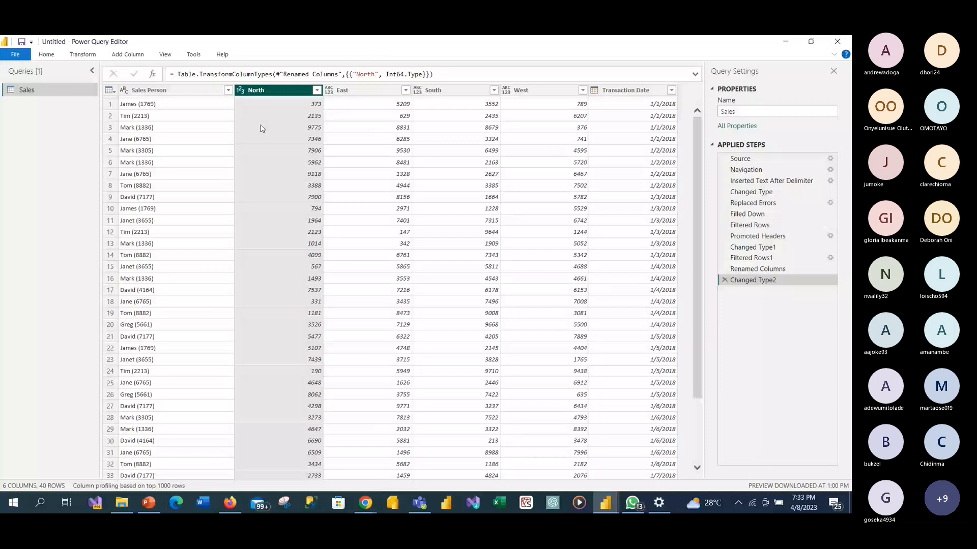
click(328, 91)
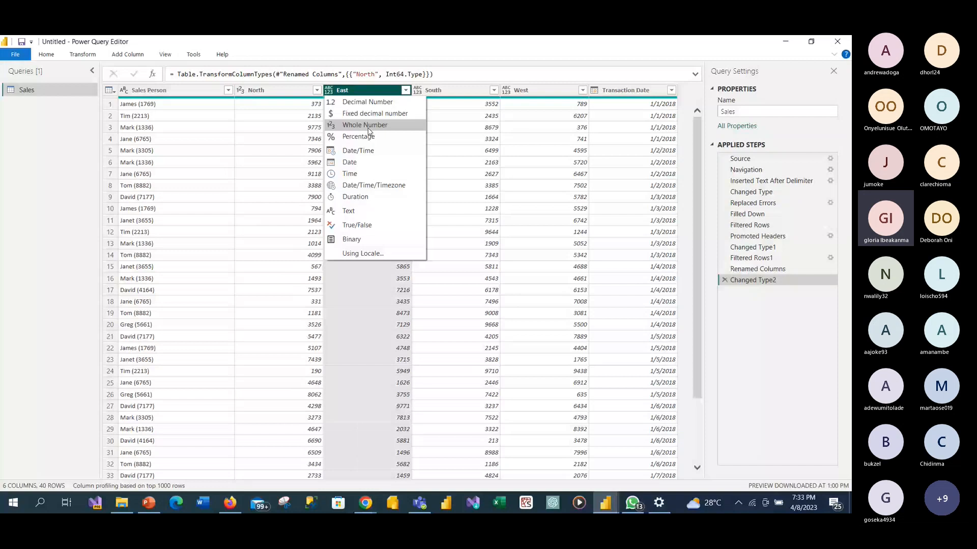
click(368, 127)
click(417, 90)
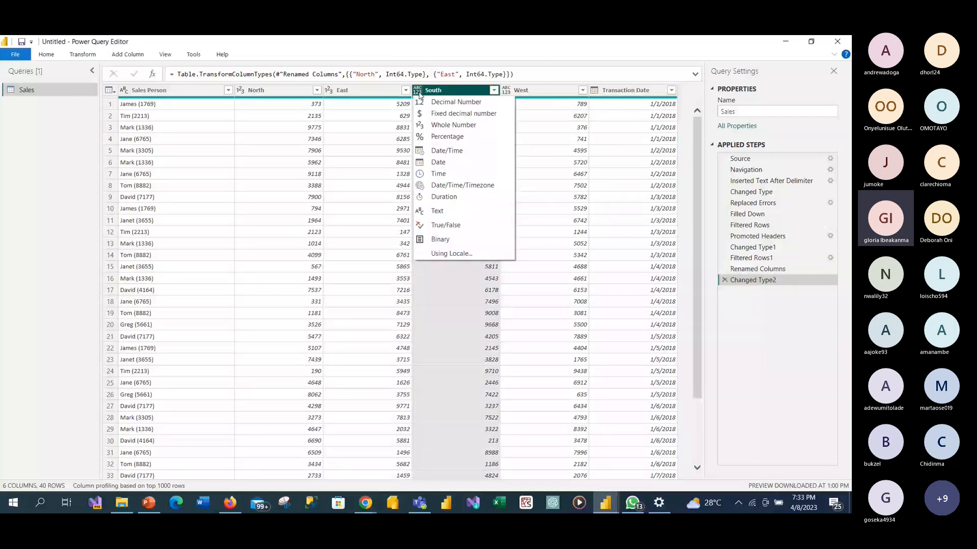
click(464, 126)
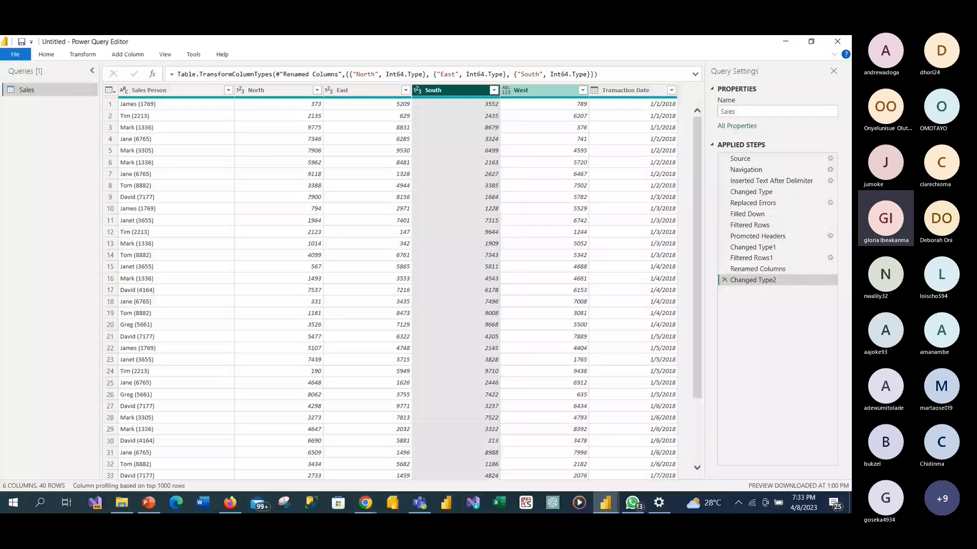
click(506, 91)
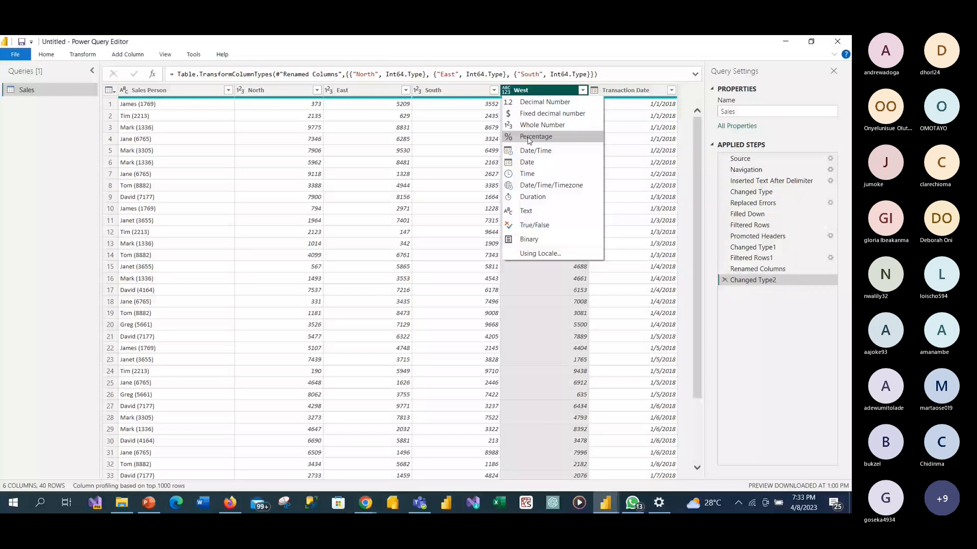
click(559, 127)
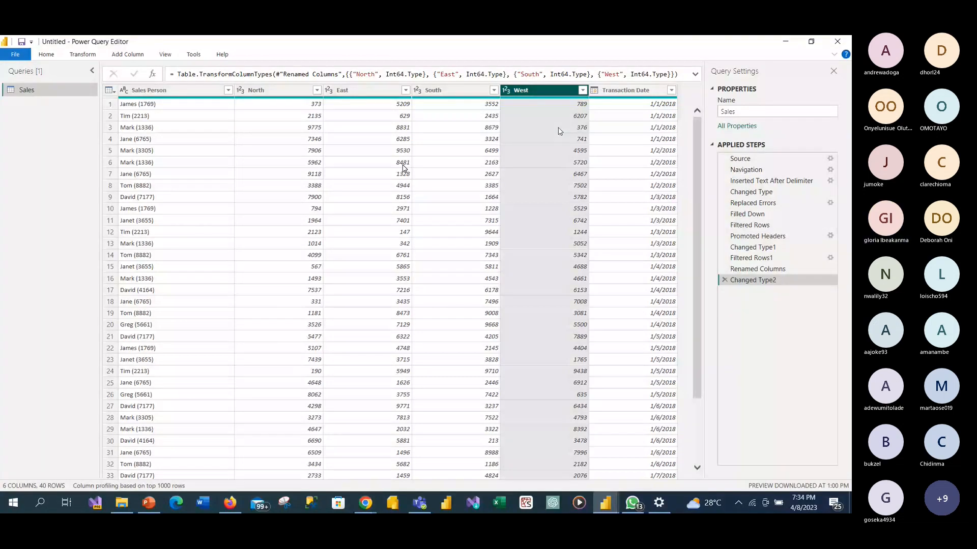
- Move the Transaction Date column between the Sales Person and North columns
click(636, 91)
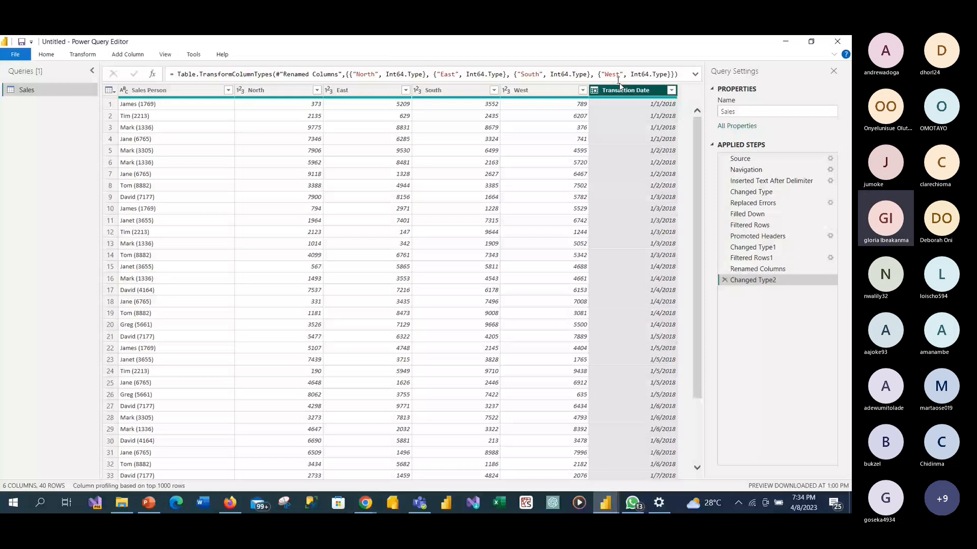
drag(619, 90, 271, 105)
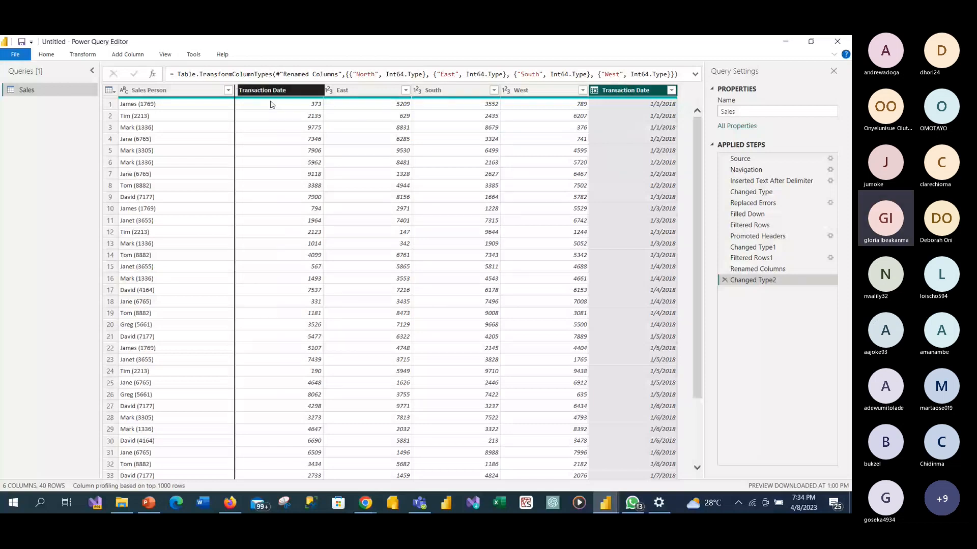
- Drop the Transaction Date column right after Sales Person and unpivot the North, East, South and West columns
drag(272, 104, 275, 102)
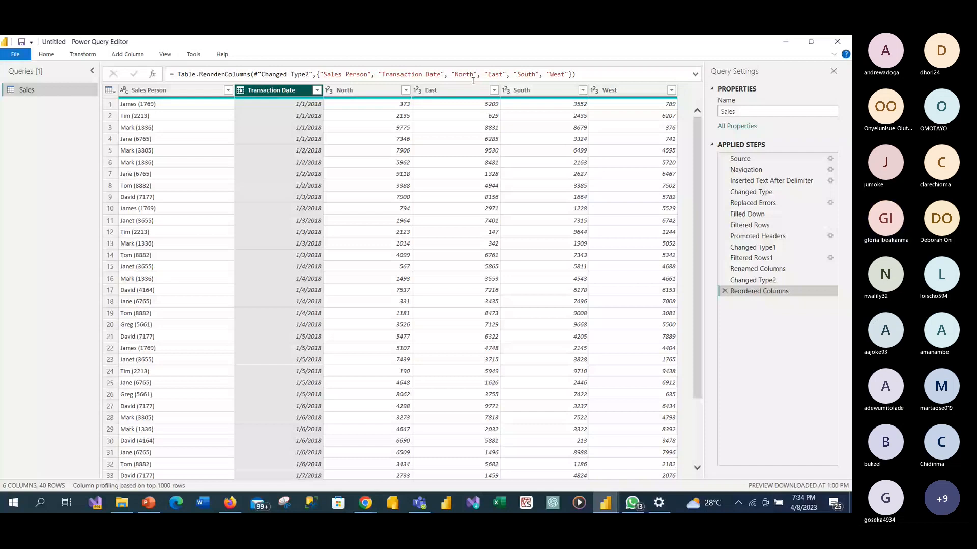
click(401, 91)
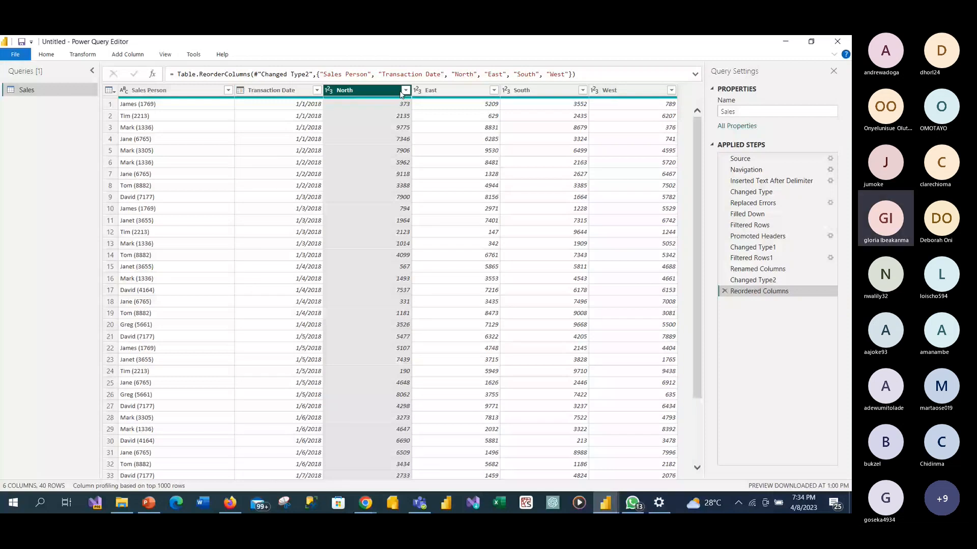
shift+click(609, 91)
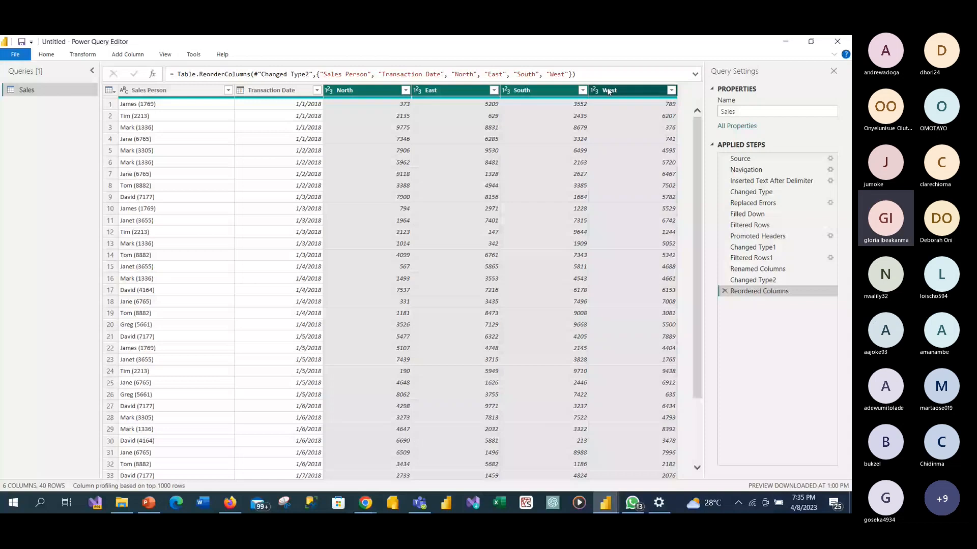
right_click(609, 91)
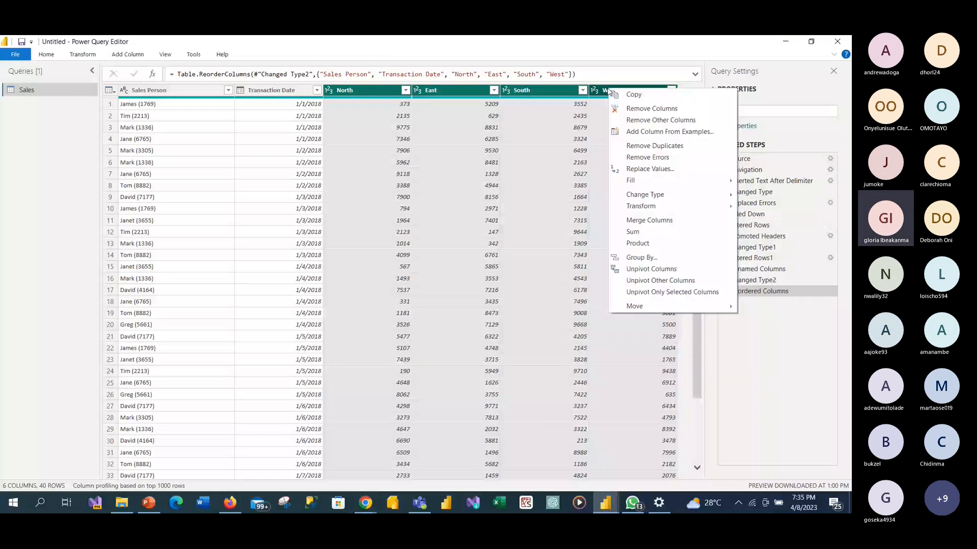
click(631, 269)
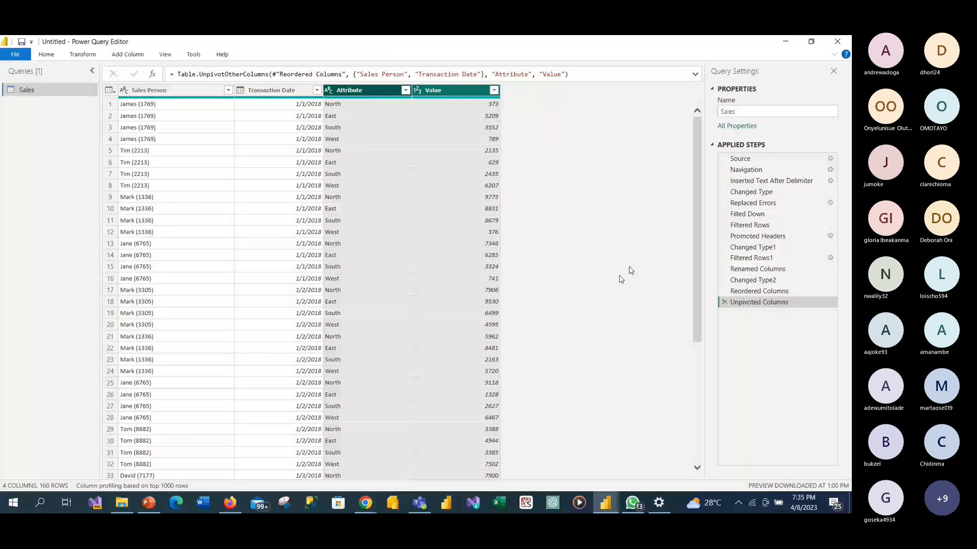
- Rename the Attribute column to Region and the Value column to Amount
double_click(369, 89)
text(R)
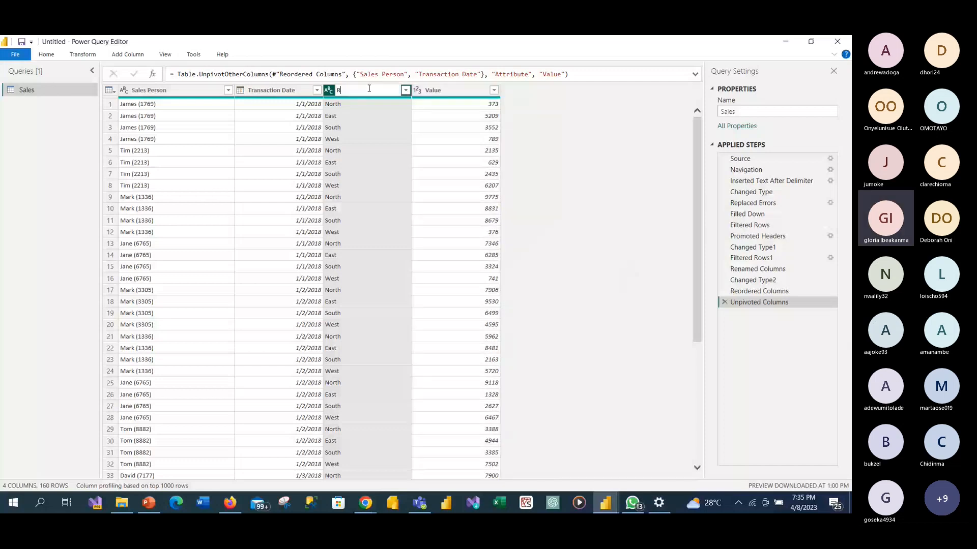
text(egion)
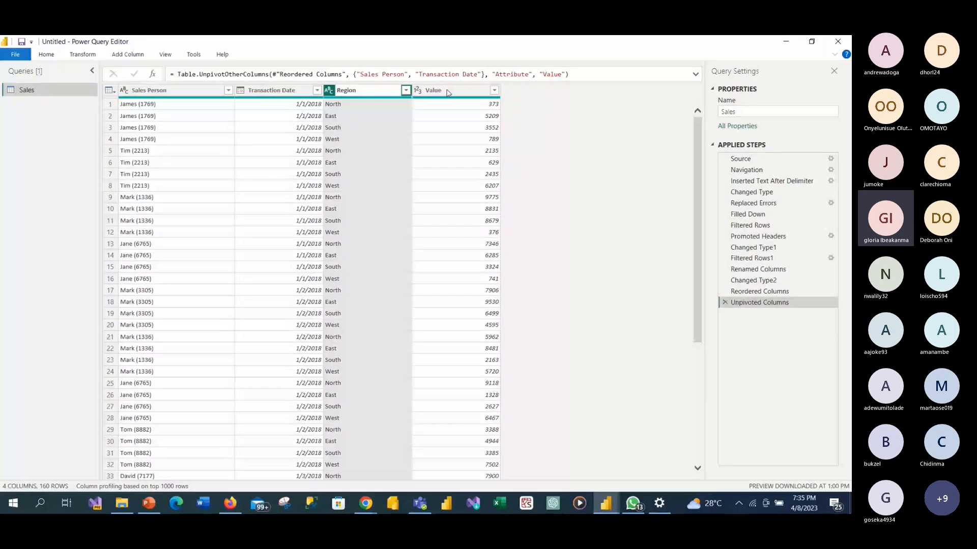
key(Return)
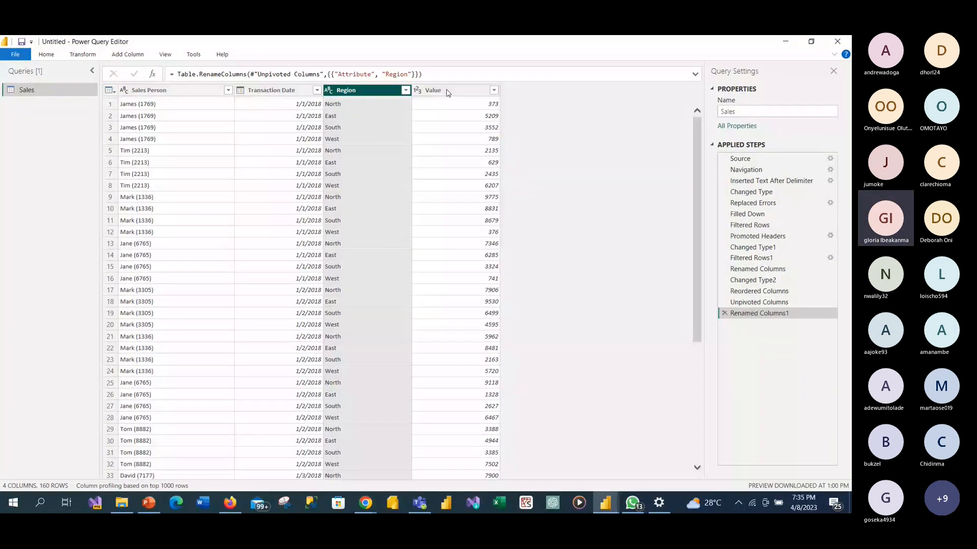
double_click(447, 91)
text(A)
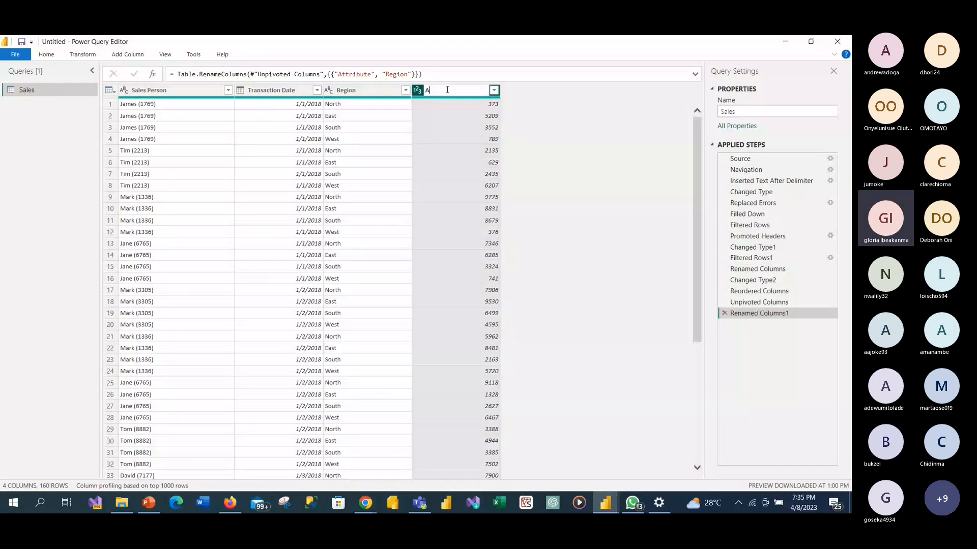
text(mount)
key(Return)
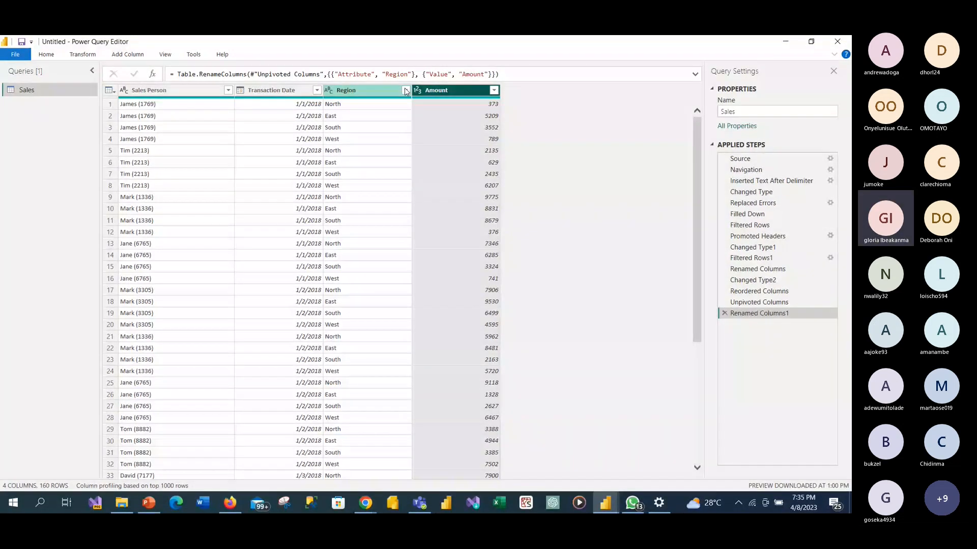
right_click(365, 91)
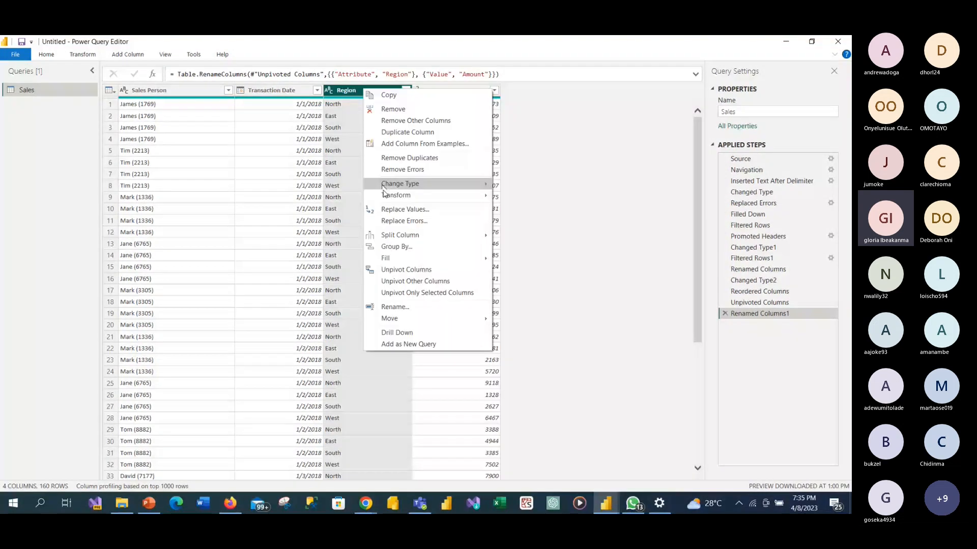
mouse_move(385, 198)
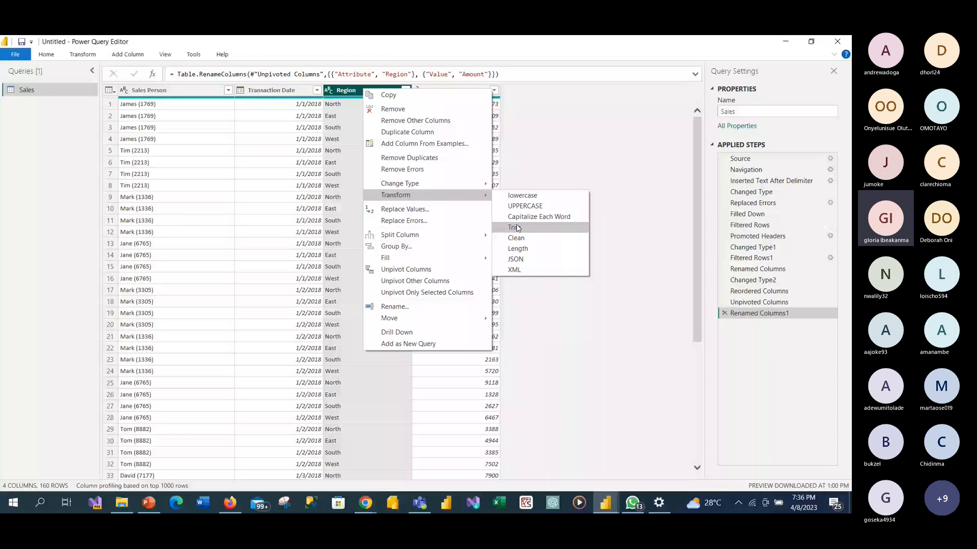
click(535, 163)
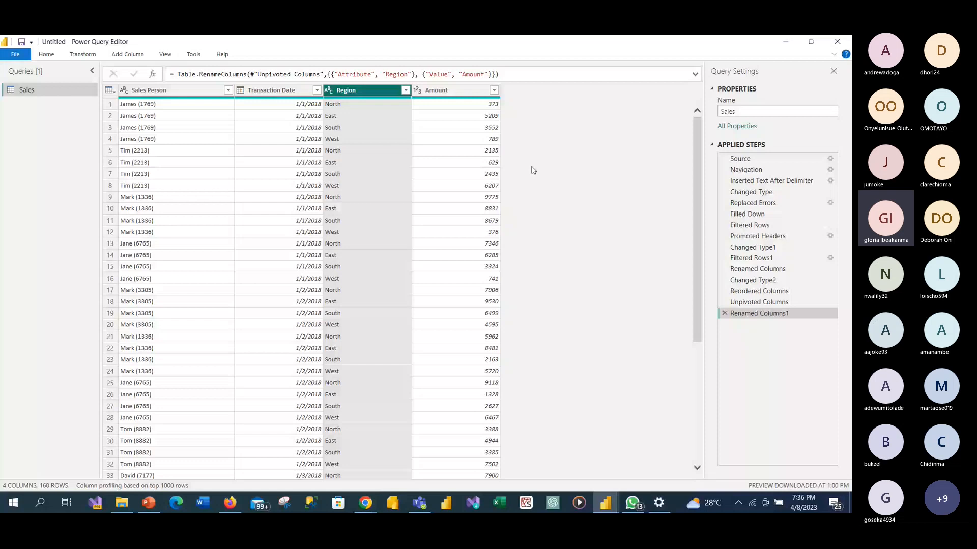
right_click(430, 91)
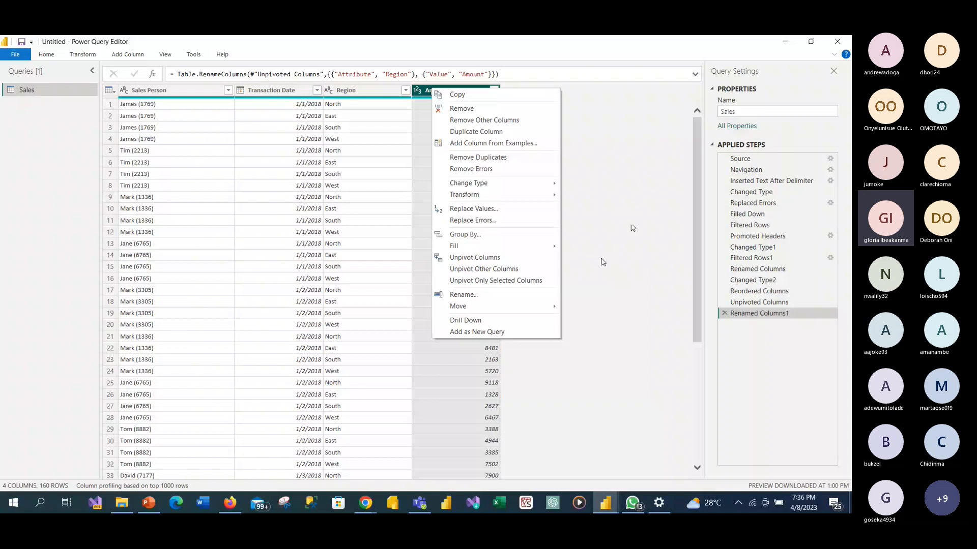
click(621, 167)
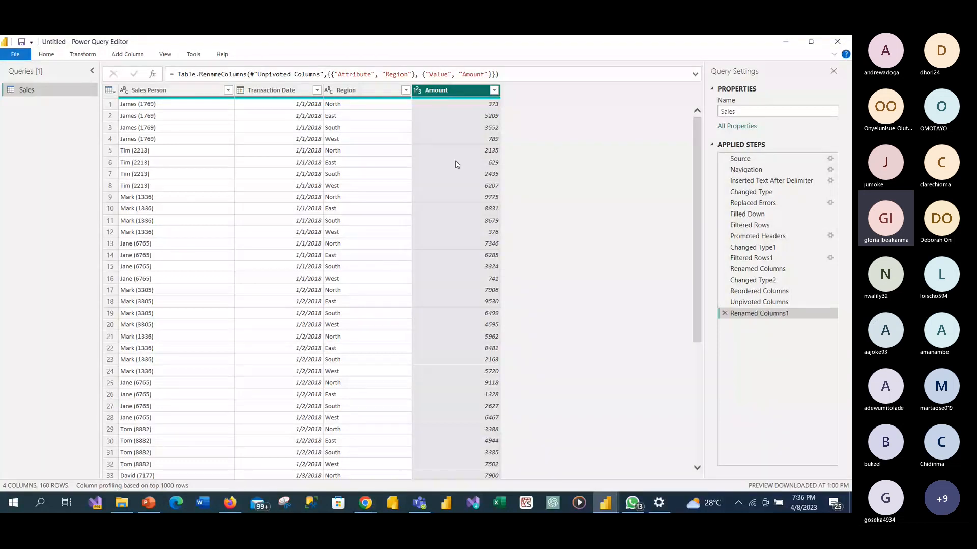
- Close the query editor, apply the pending query changes to the report and expand the Sales table's field list
click(46, 55)
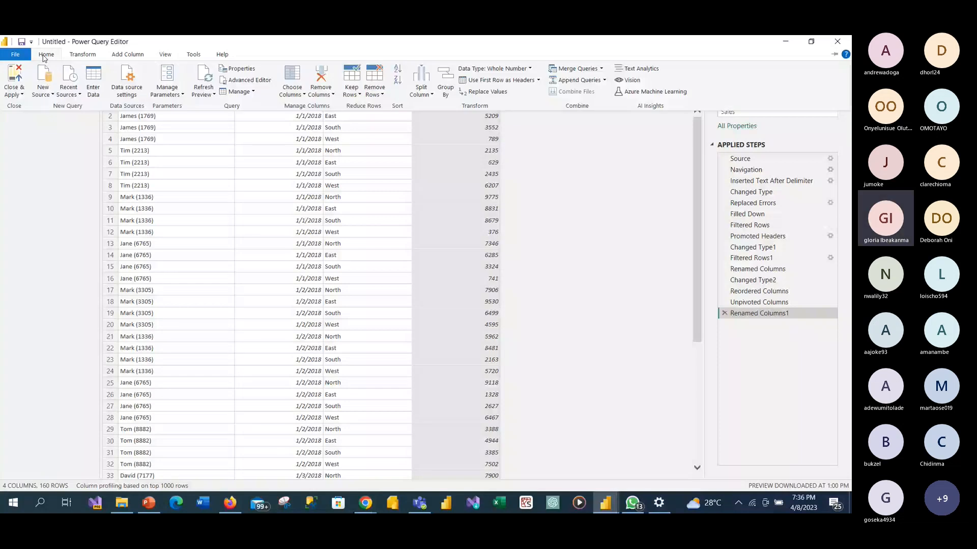
click(14, 90)
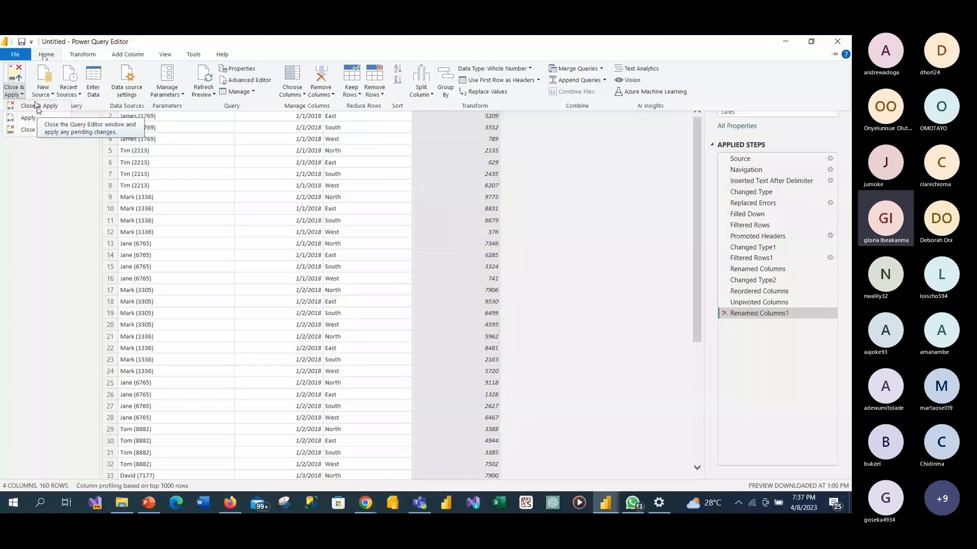
click(37, 106)
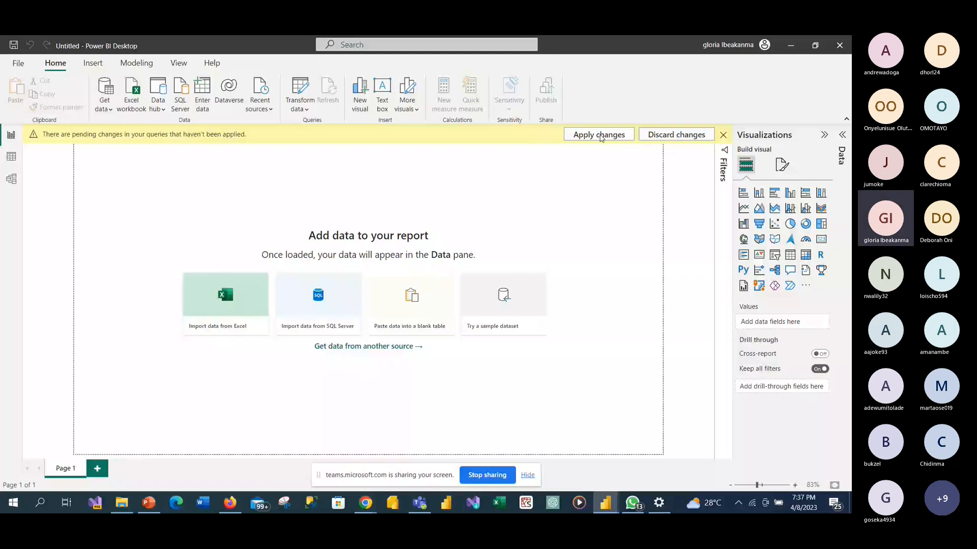
click(602, 136)
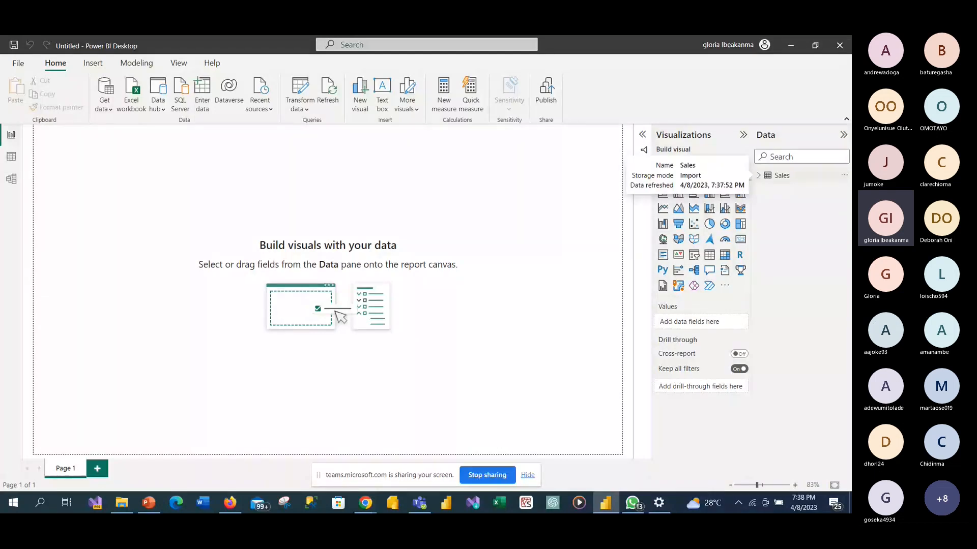
click(758, 176)
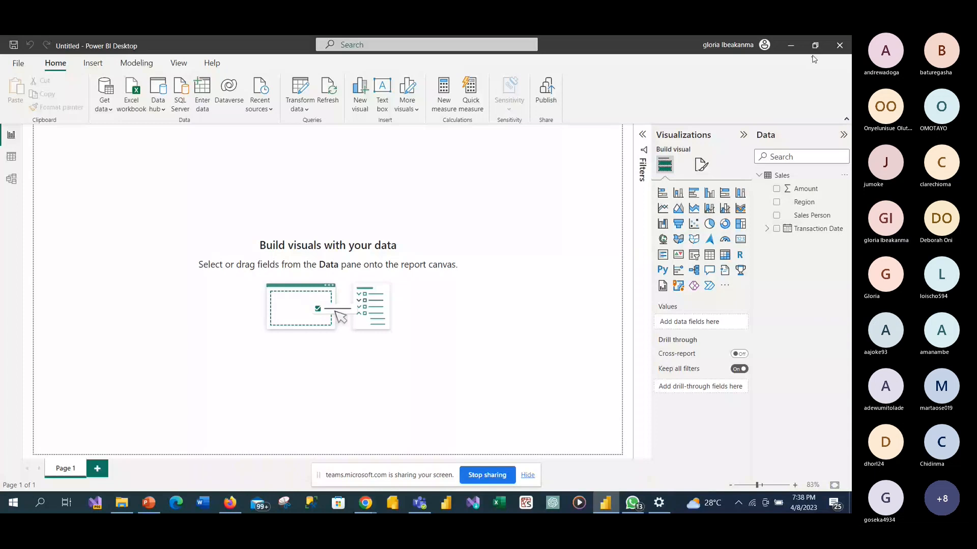
- Close the report and save it as a Power BI file named traiak 5 in the Dirty Data folder
click(841, 46)
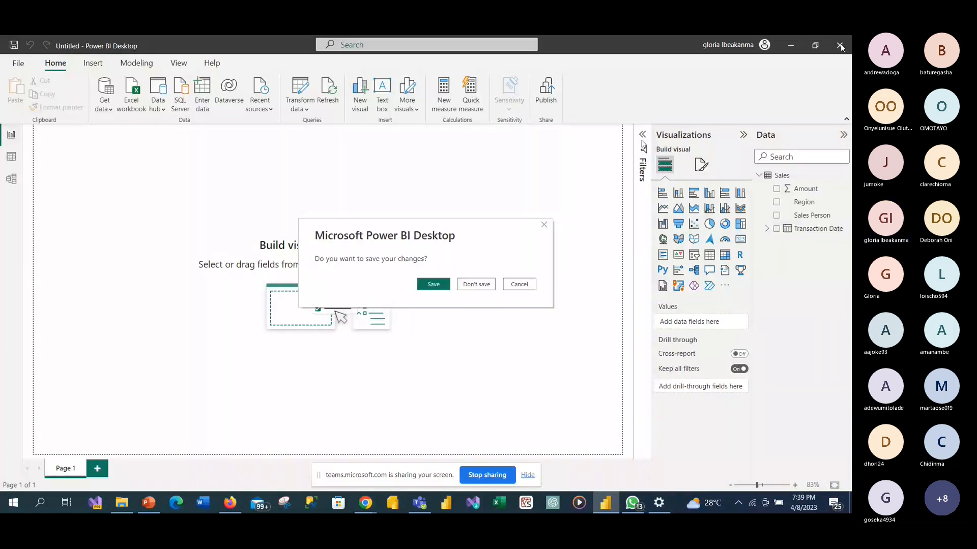
click(426, 285)
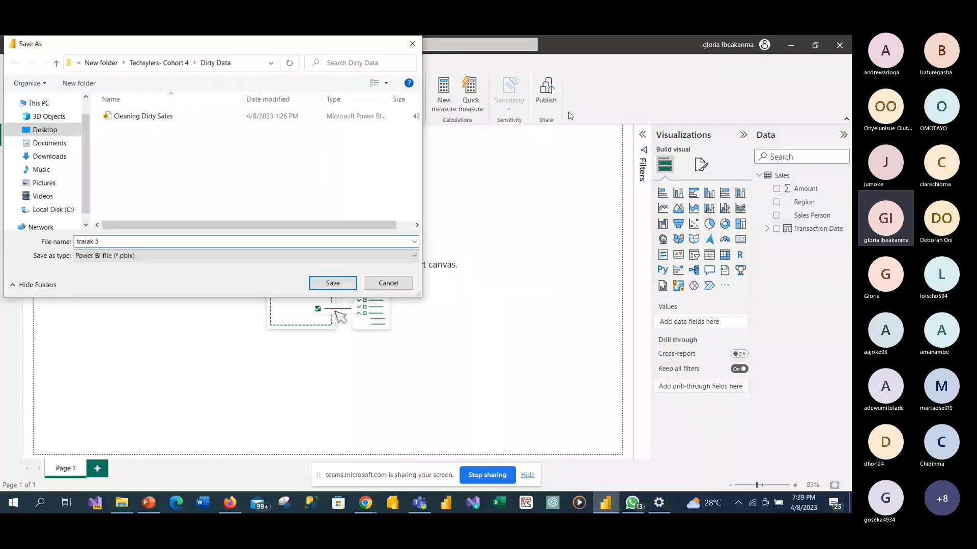
key(Return)
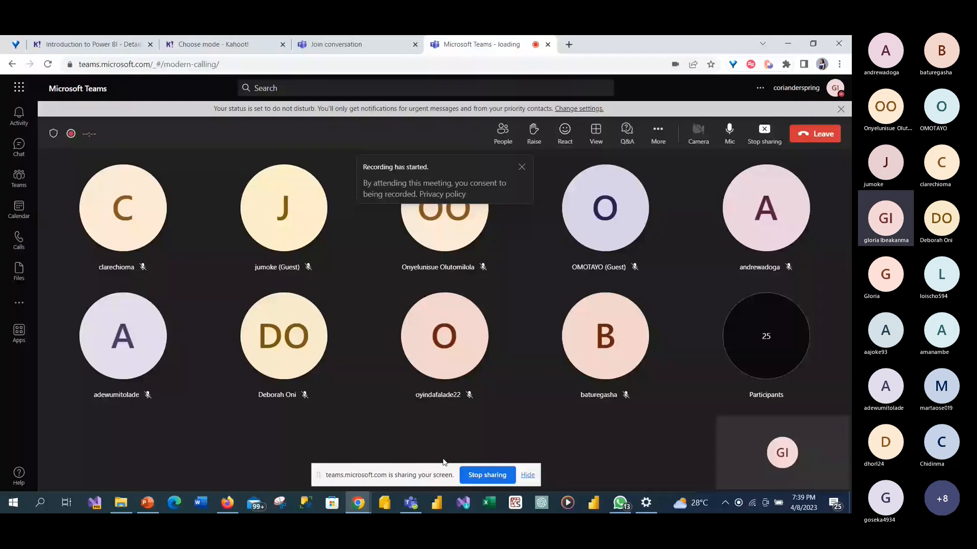
- Launch Power BI Desktop again and dismiss its start screen to get a blank report
click(591, 504)
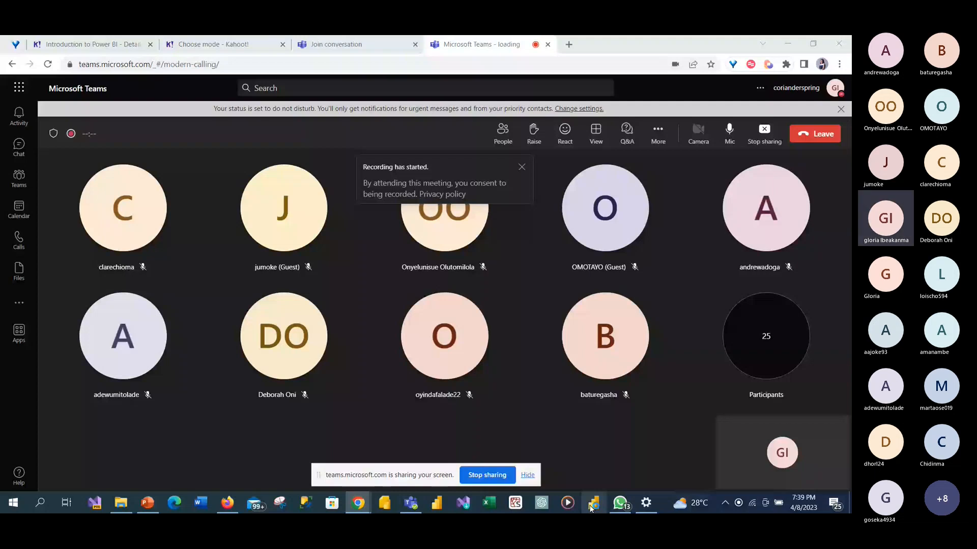
click(592, 505)
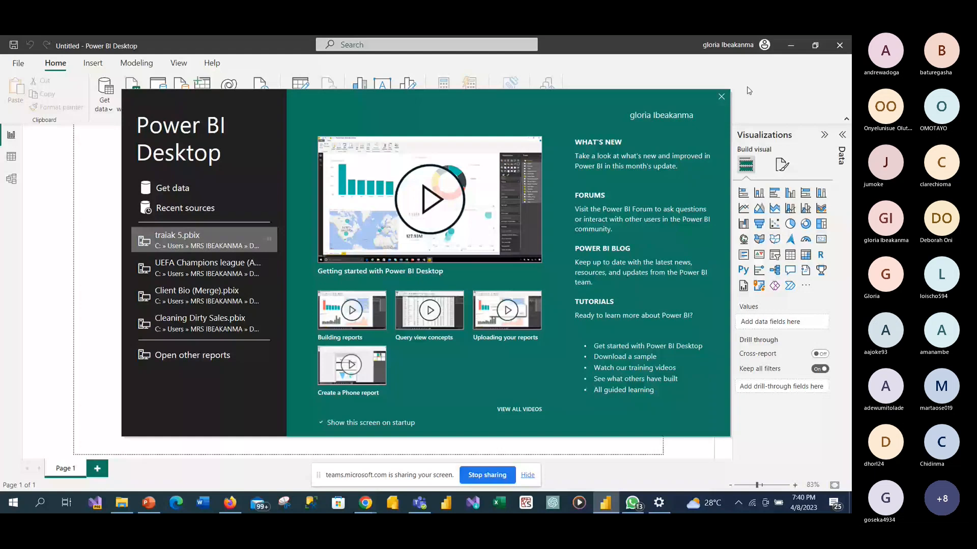
click(721, 97)
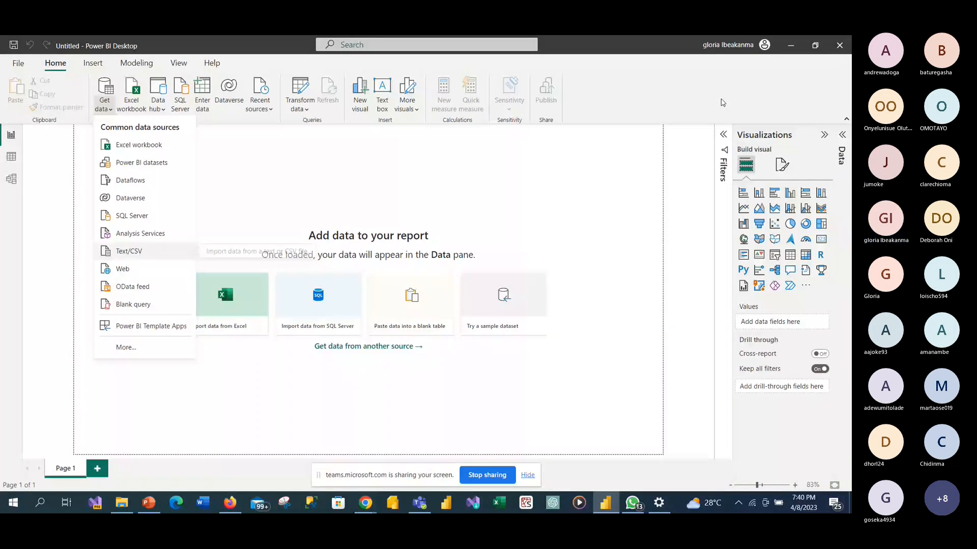
click(128, 252)
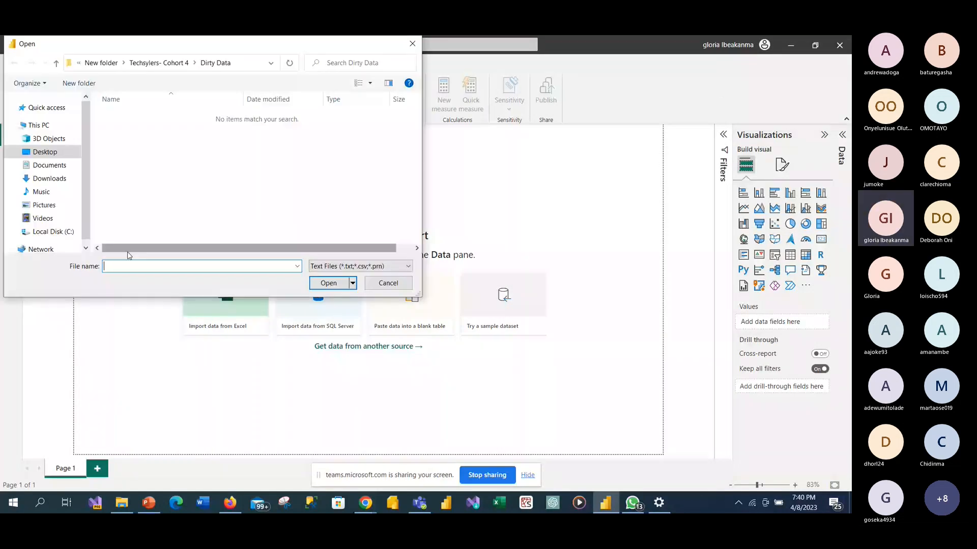
click(56, 63)
double_click(138, 128)
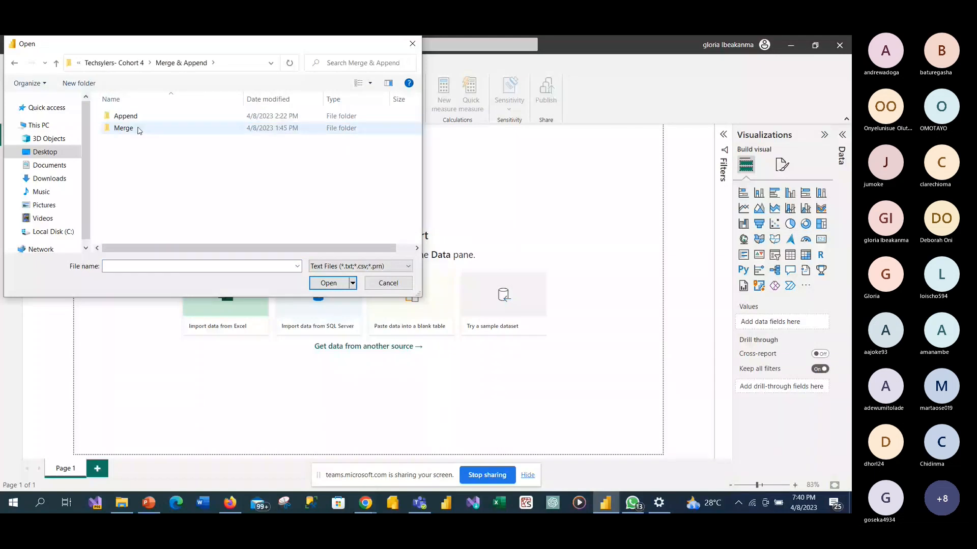
click(138, 130)
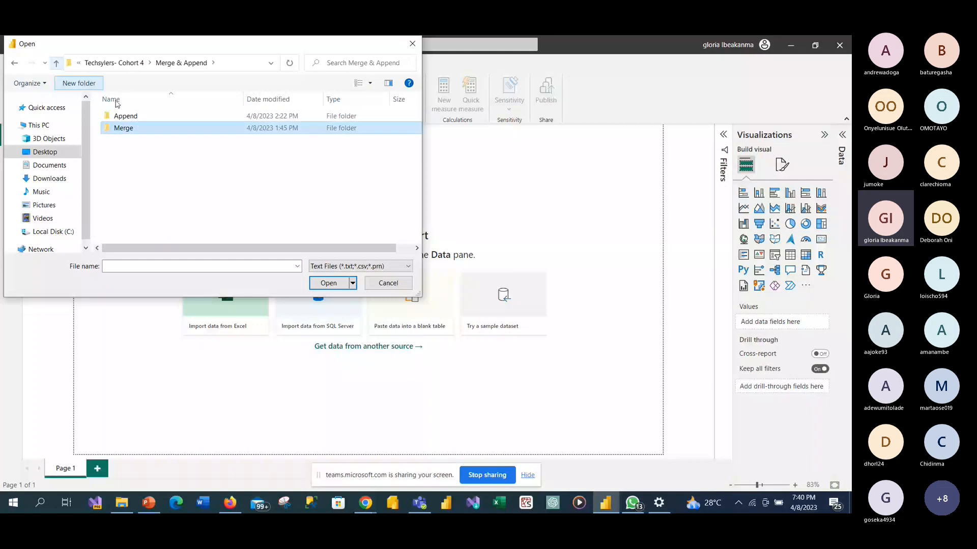
double_click(162, 130)
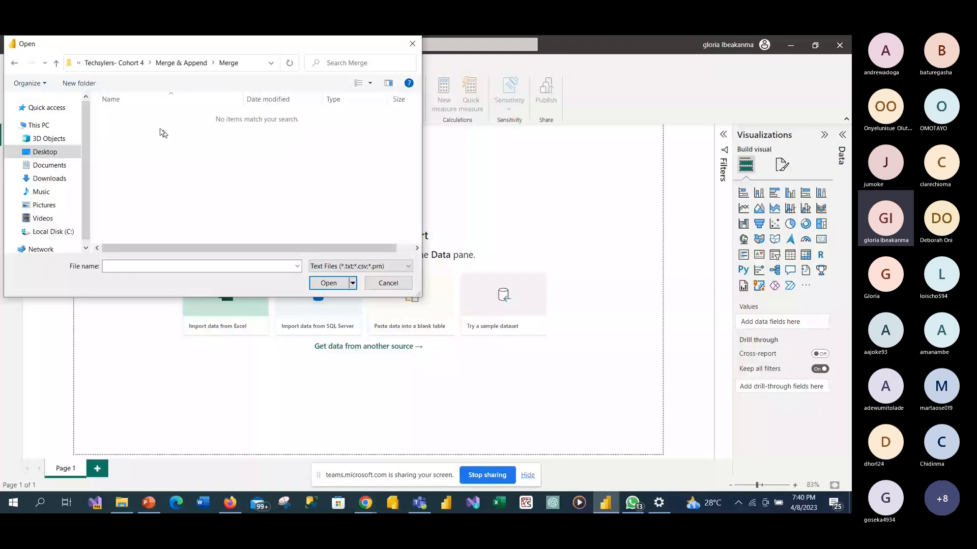
click(56, 63)
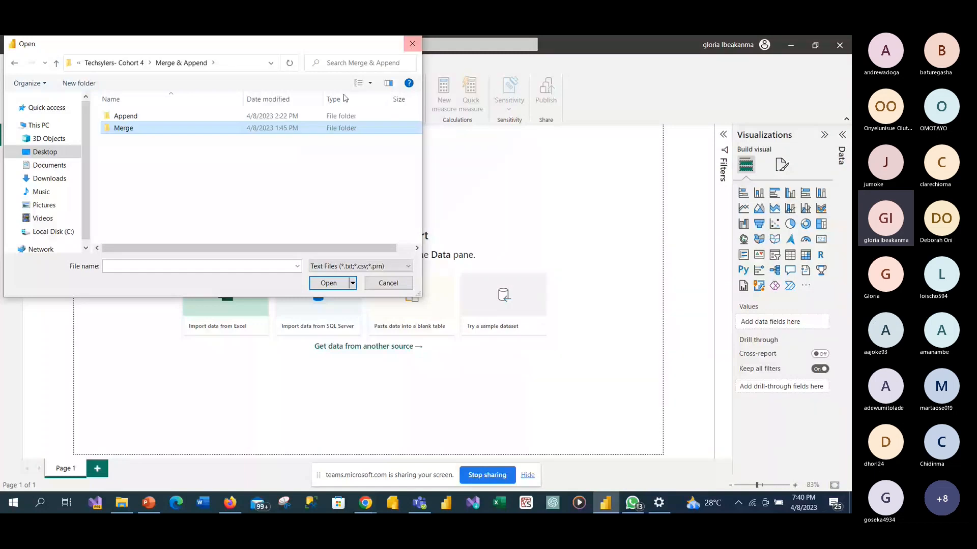
double_click(301, 127)
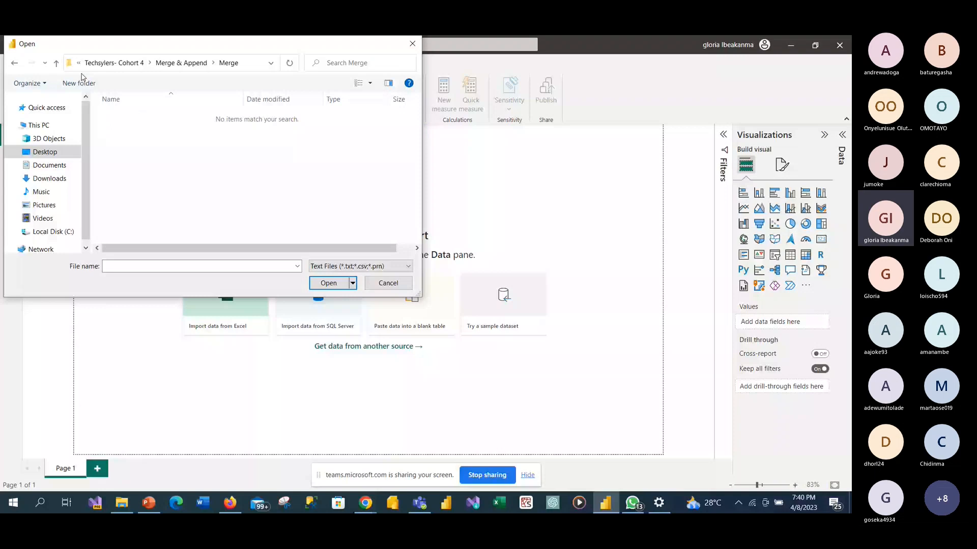
click(413, 44)
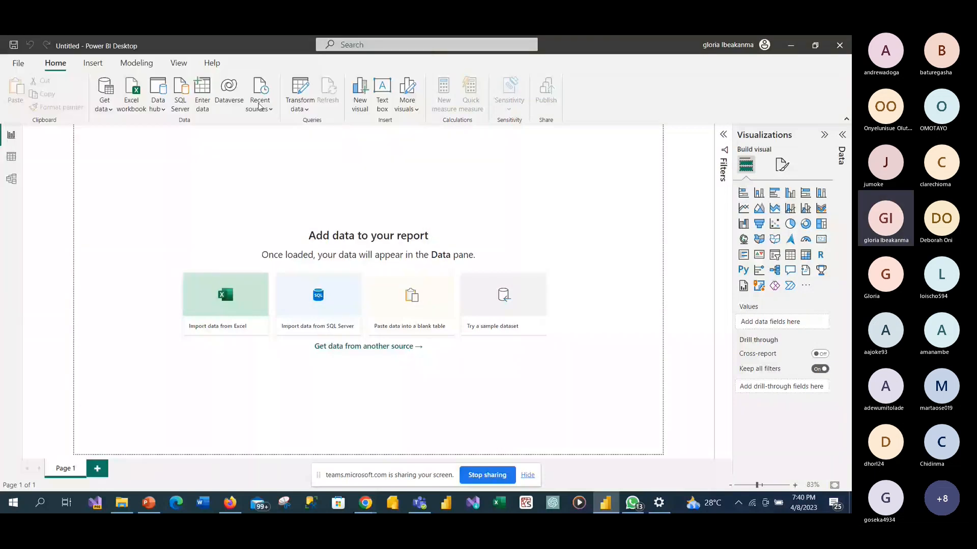
- Import the suggested General Data table from the 10_Staff_Data workbook into the query editor and look through its columns
click(104, 107)
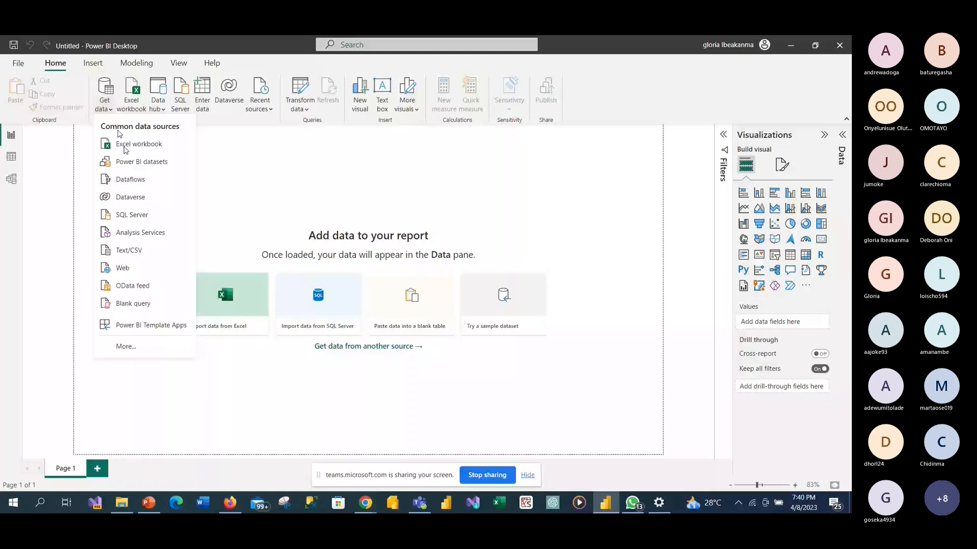
click(125, 146)
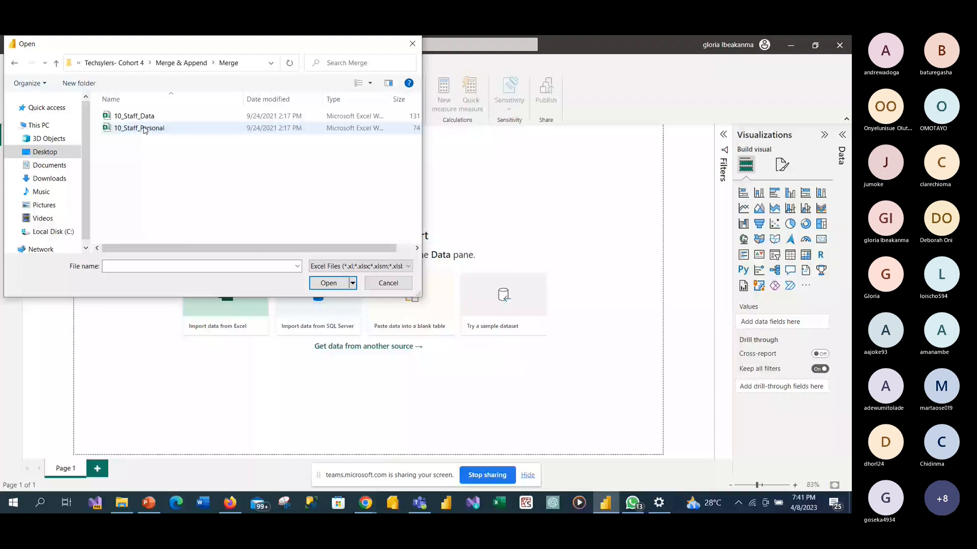
double_click(137, 116)
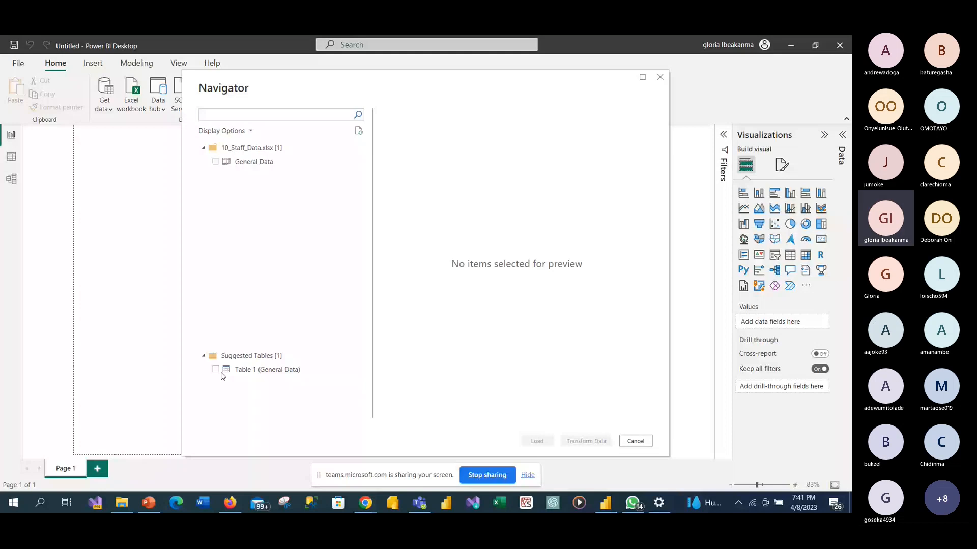
click(216, 369)
click(586, 441)
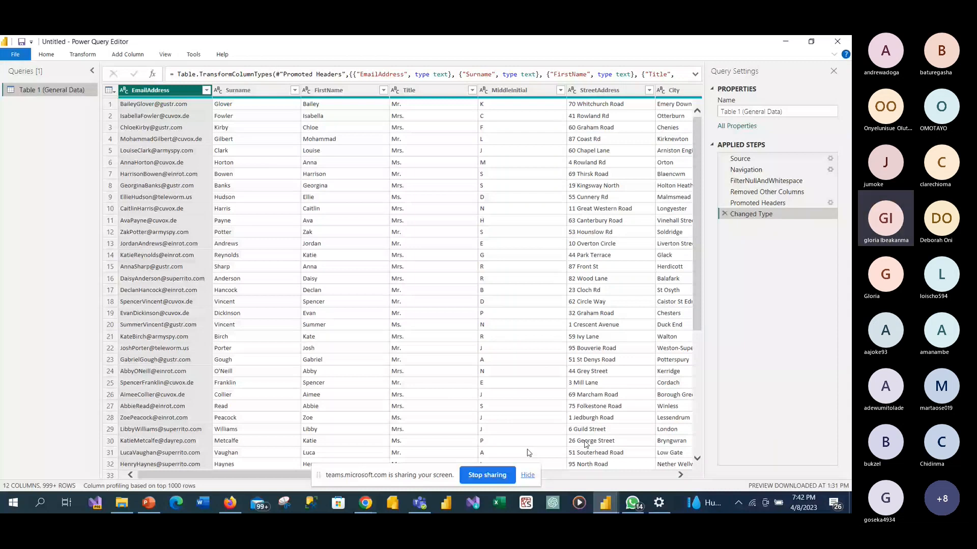
click(681, 476)
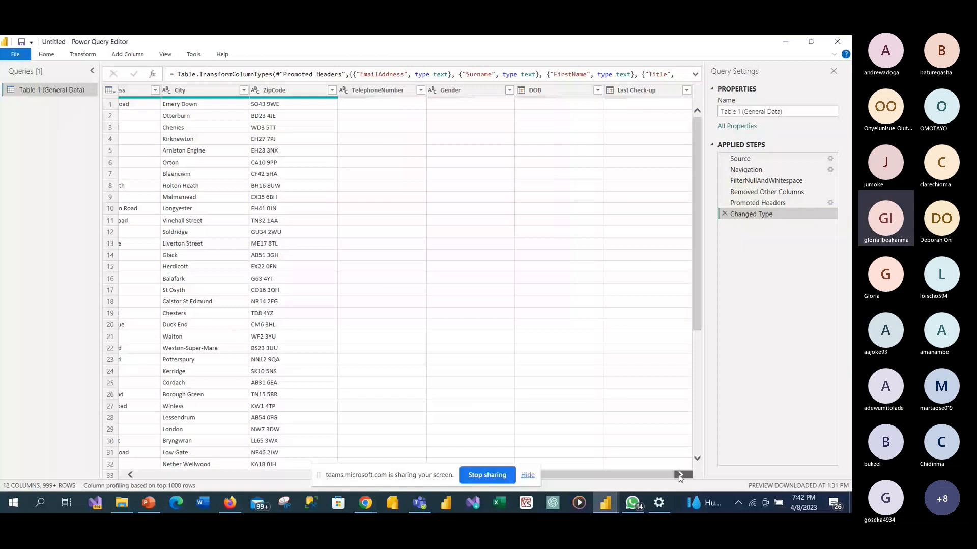
drag(678, 476, 135, 476)
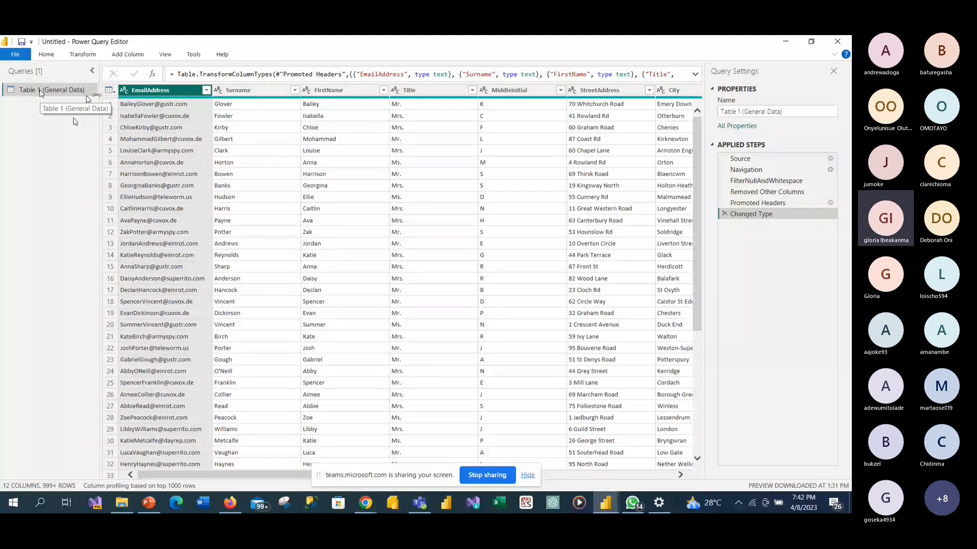
- Rename the imported staff data query to General Data
right_click(41, 92)
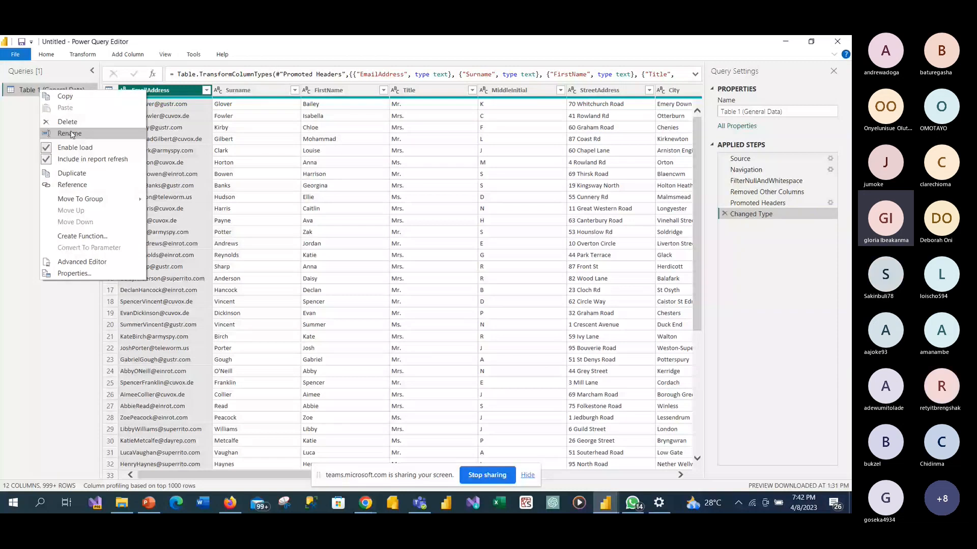
click(72, 134)
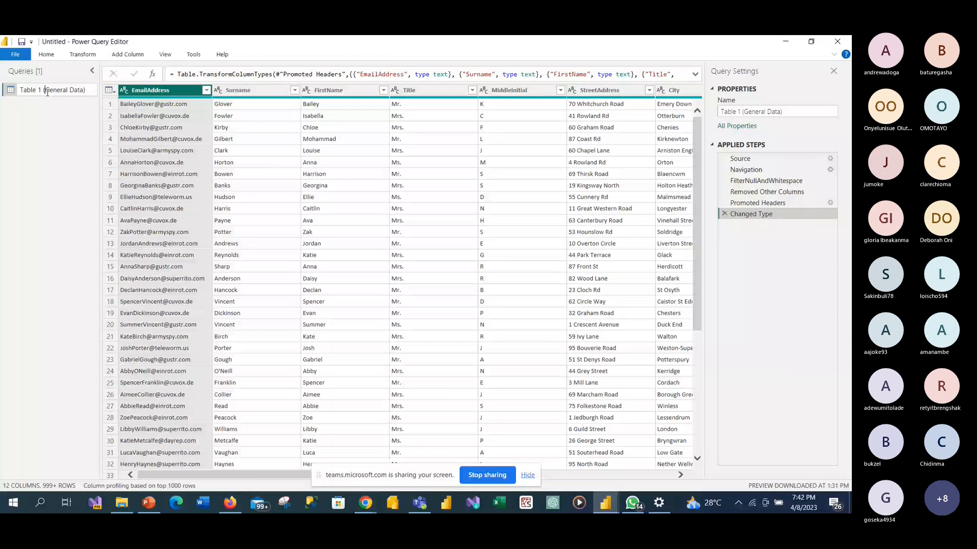
key(BackSpace)
key(BackSpace)
key(BackSpace)
key(BackSpace)
key(BackSpace)
key(BackSpace)
key(BackSpace)
key(BackSpace)
key(BackSpace)
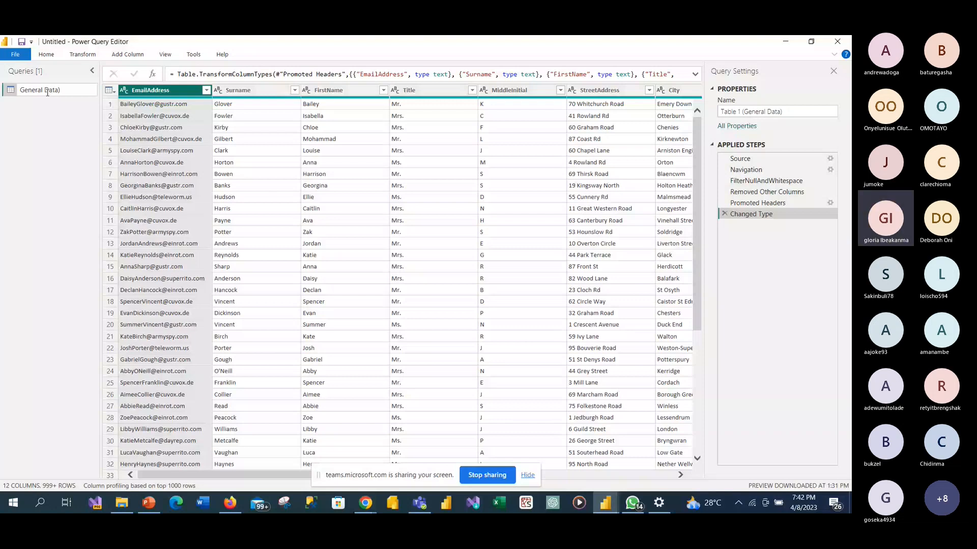
click(80, 94)
key(BackSpace)
key(Return)
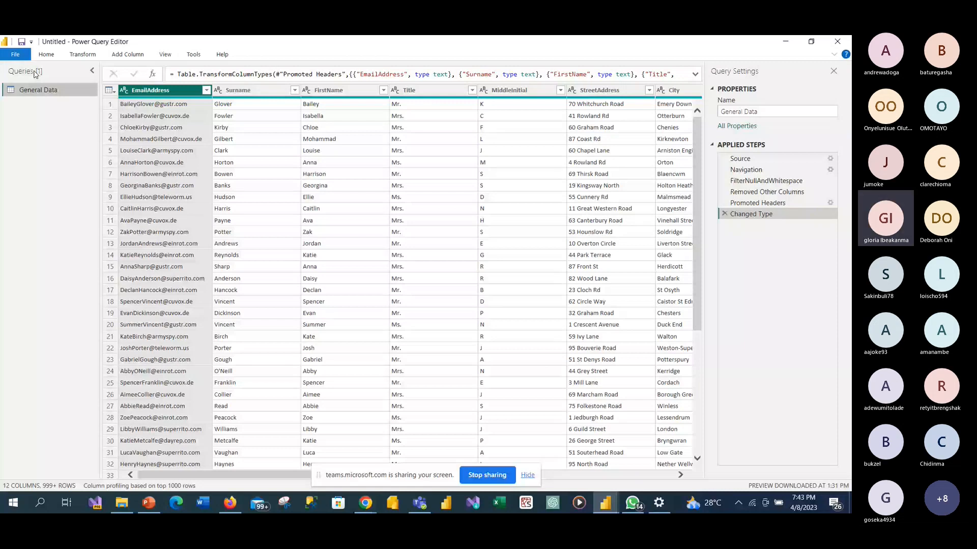
- Add the suggested Table 1 (Personal) from the 10_Staff_Personal workbook as a second query
click(46, 54)
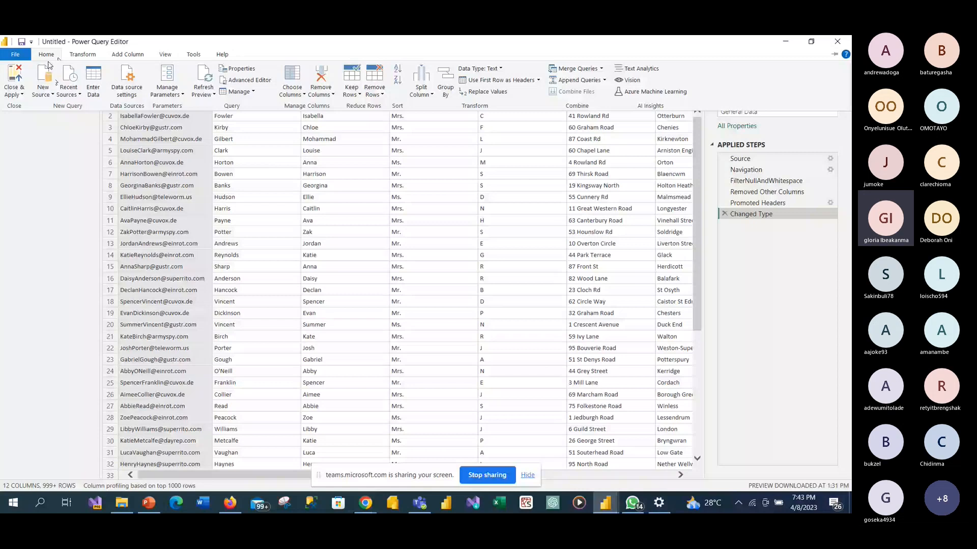
click(49, 89)
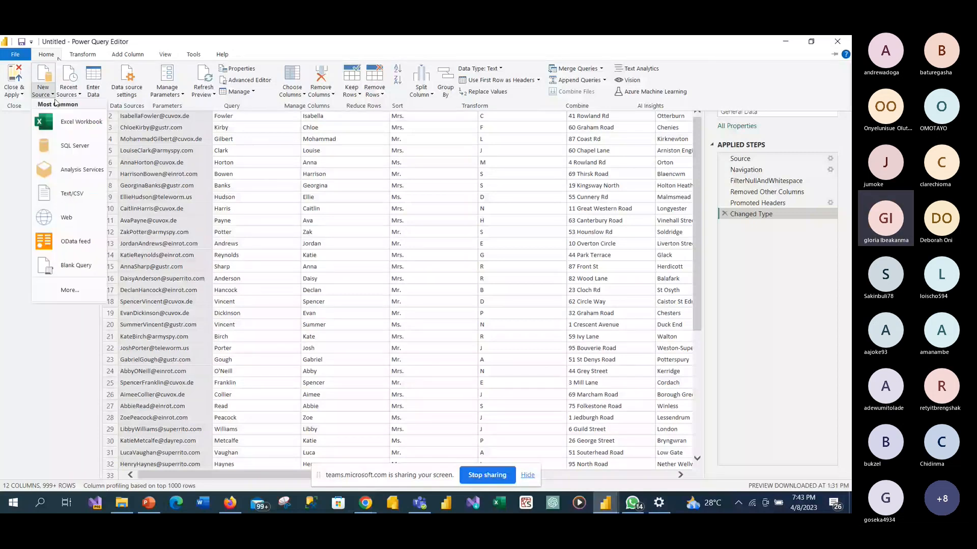
click(80, 122)
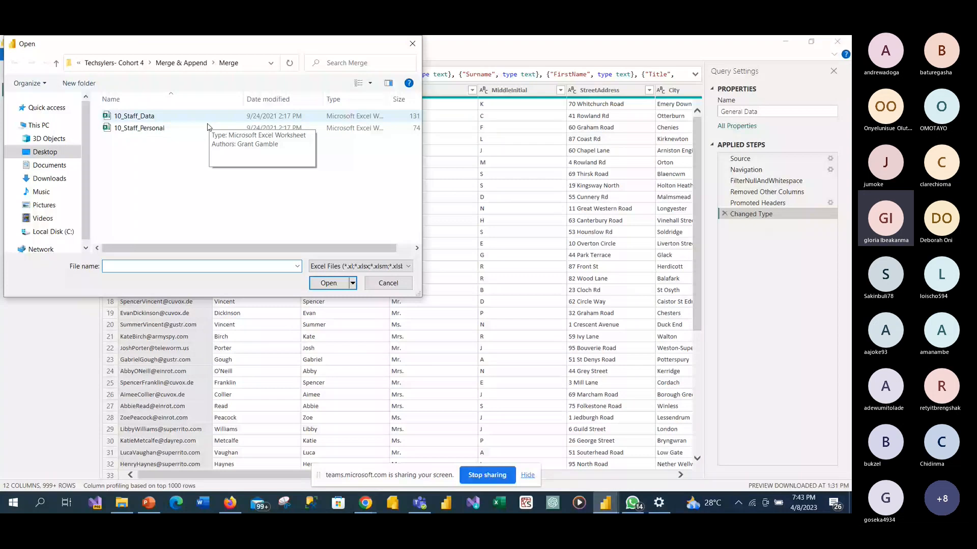
click(207, 128)
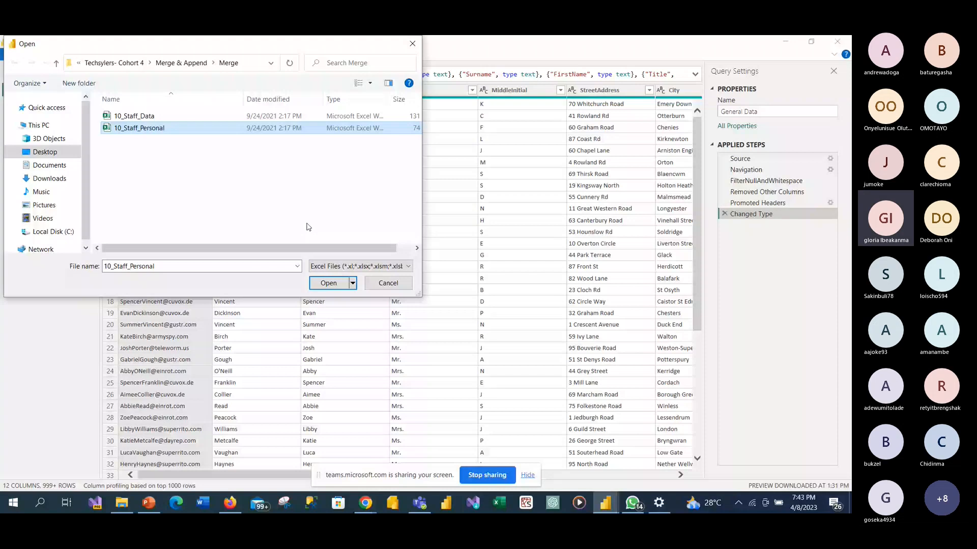
click(328, 283)
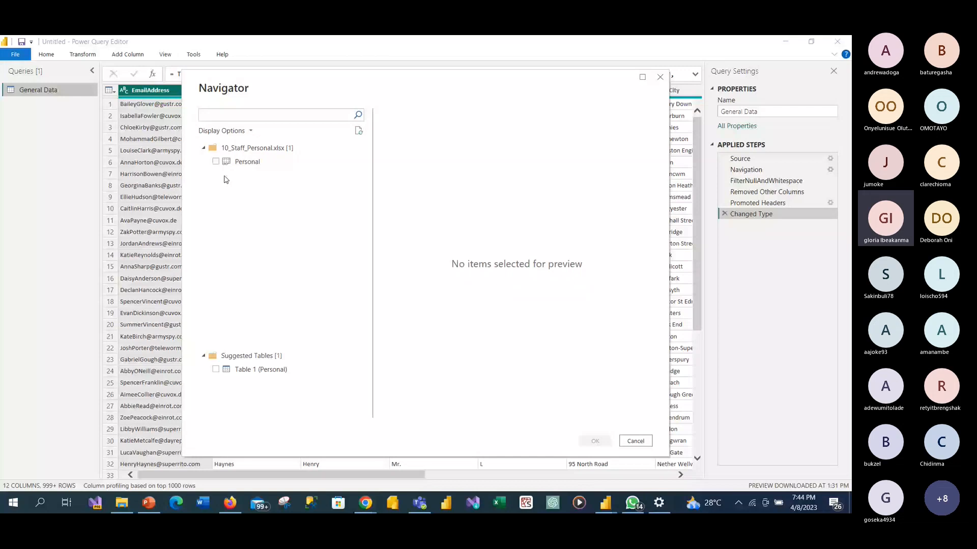
click(228, 162)
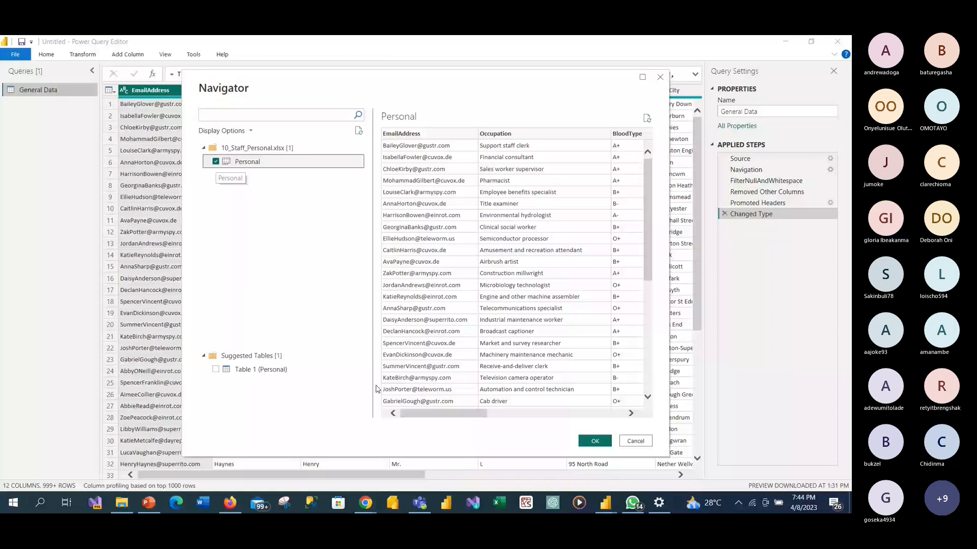
click(215, 370)
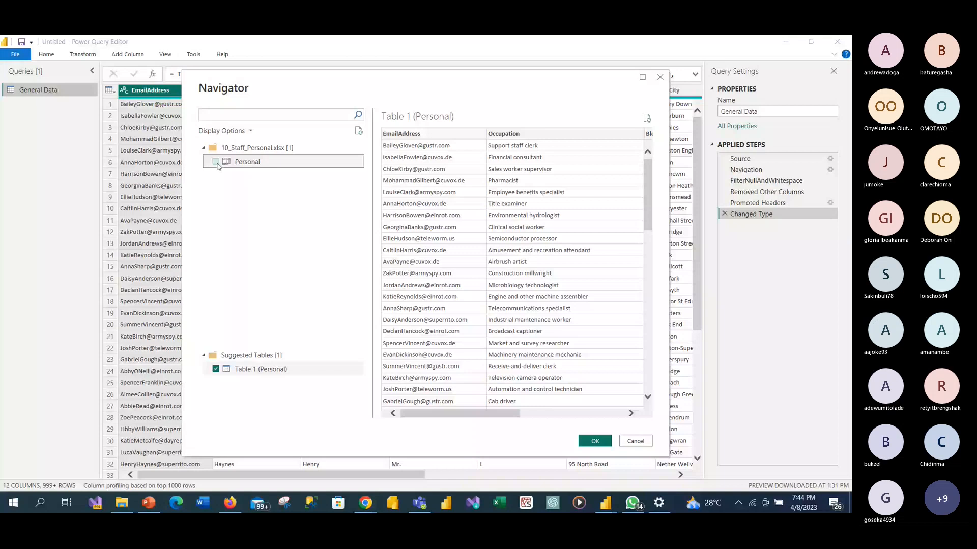
drag(469, 416, 591, 408)
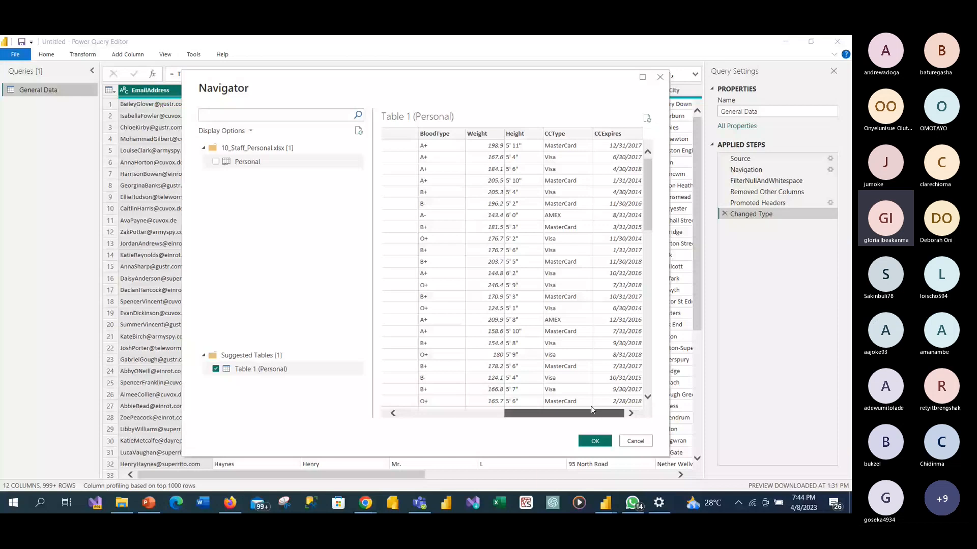
key(Return)
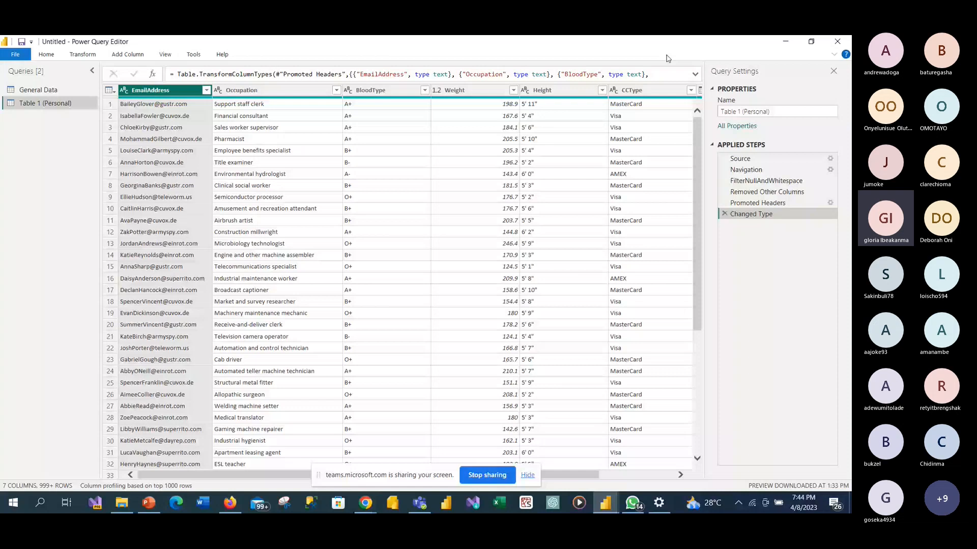
- Rename the newly imported staff personal query to Personal
click(745, 111)
key(BackSpace)
key(BackSpace)
key(BackSpace)
key(BackSpace)
key(BackSpace)
key(BackSpace)
key(BackSpace)
key(BackSpace)
key(BackSpace)
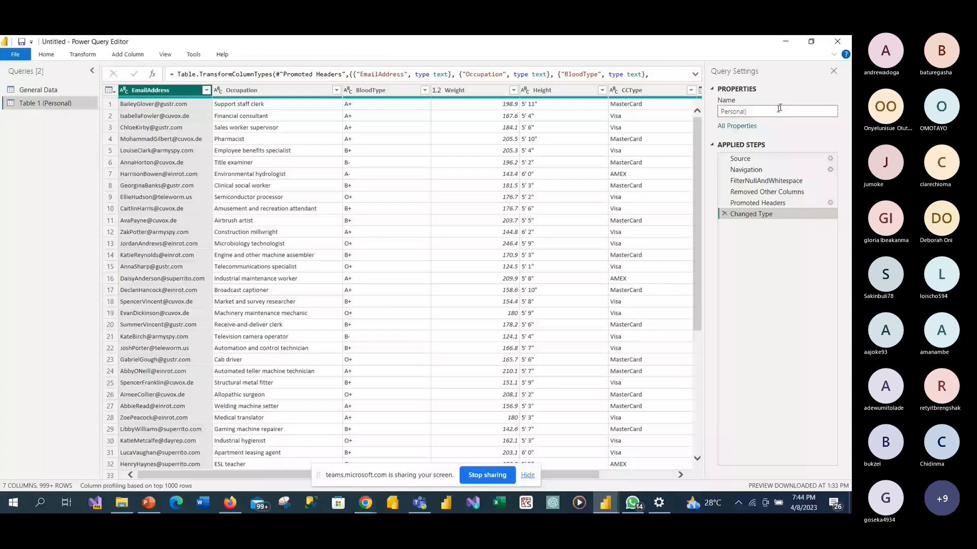
click(778, 108)
key(BackSpace)
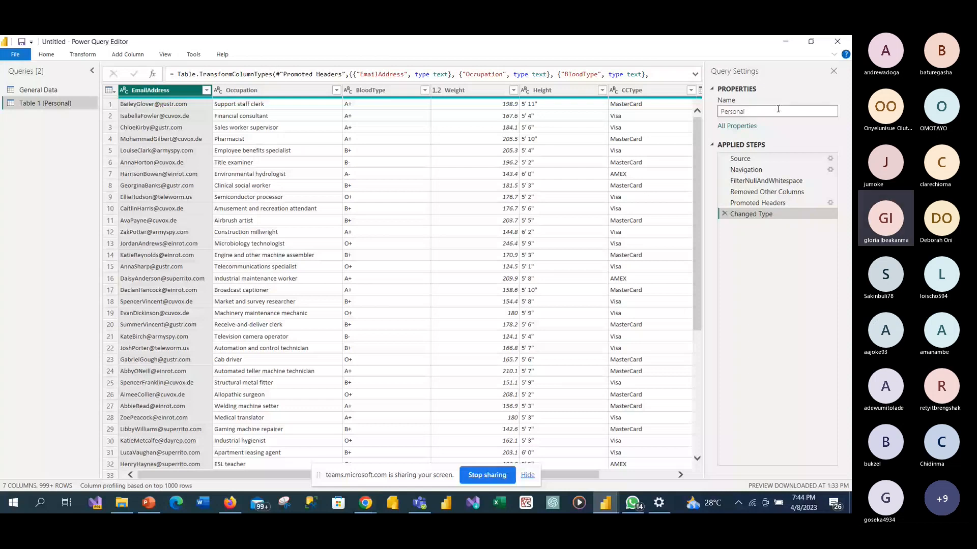
key(Return)
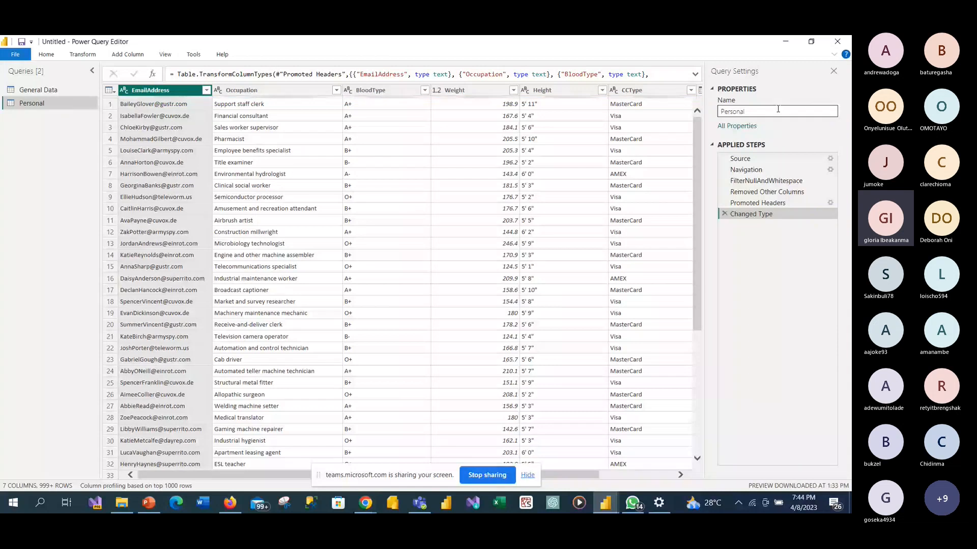
- Examine all columns of the General Data query and of the Personal query to compare the two tables
click(46, 94)
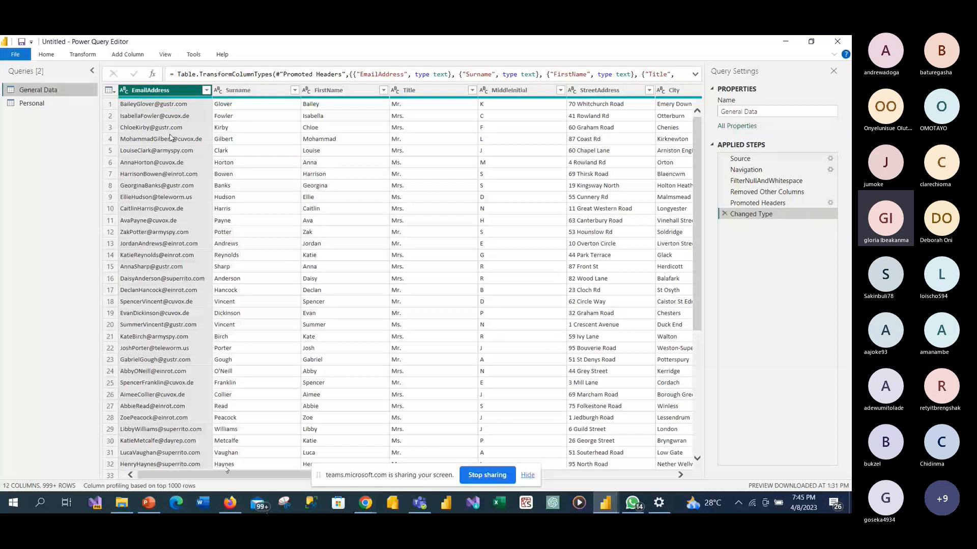
click(679, 475)
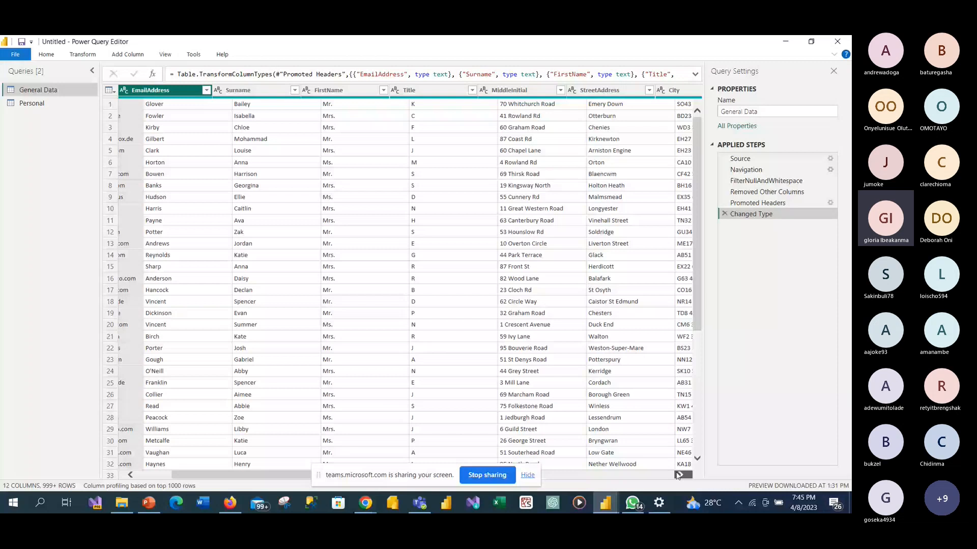
click(678, 474)
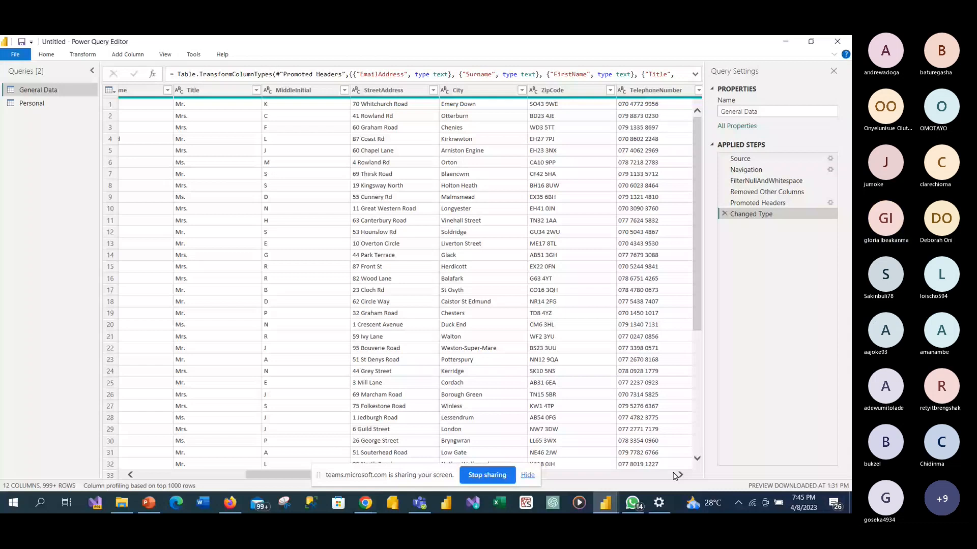
click(680, 475)
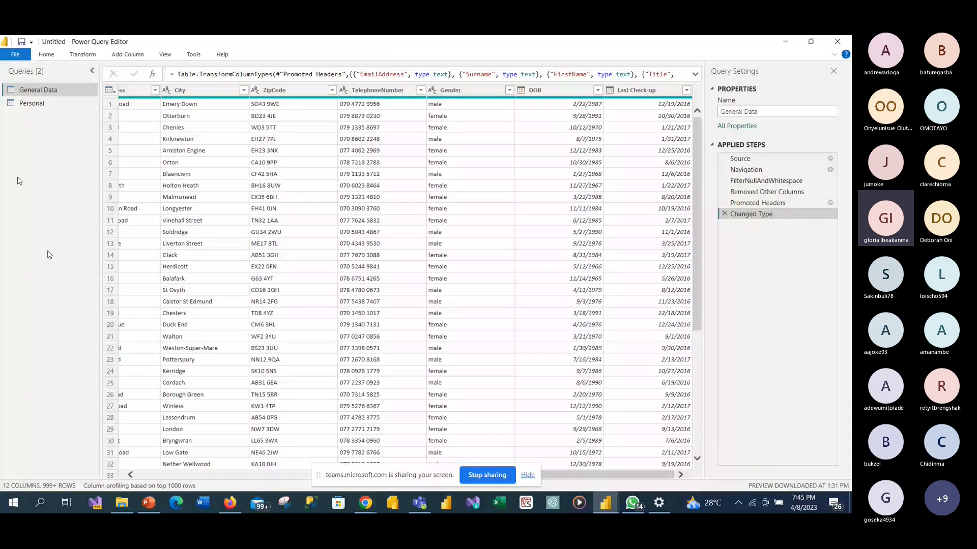
click(31, 102)
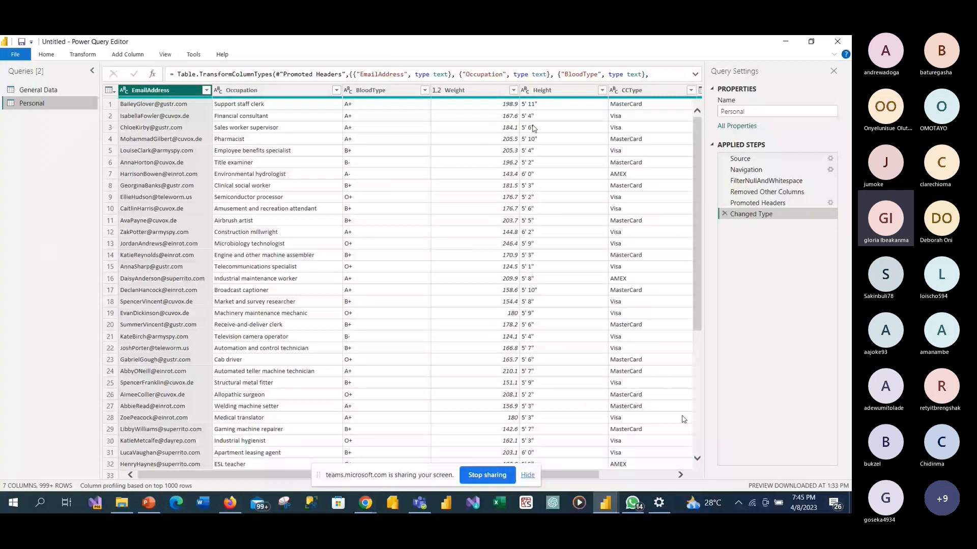
click(681, 475)
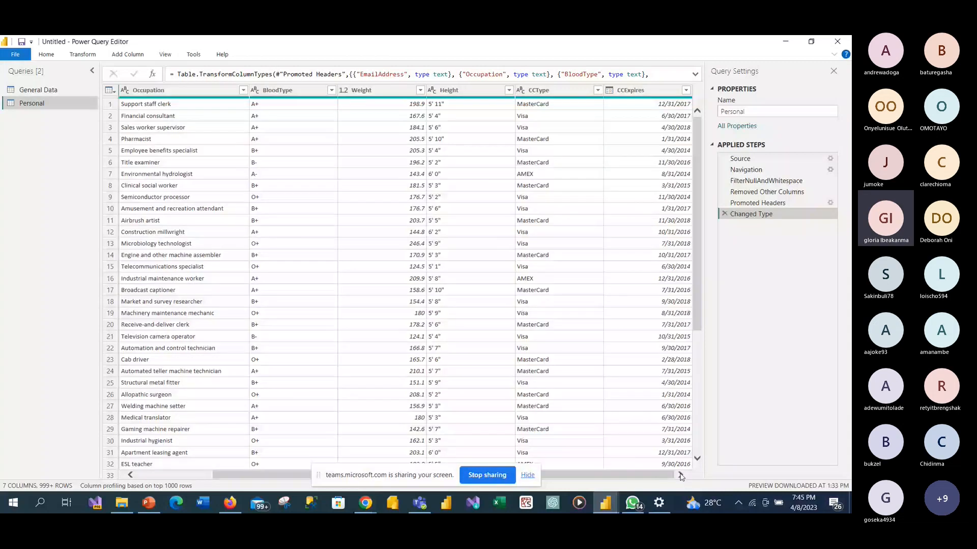
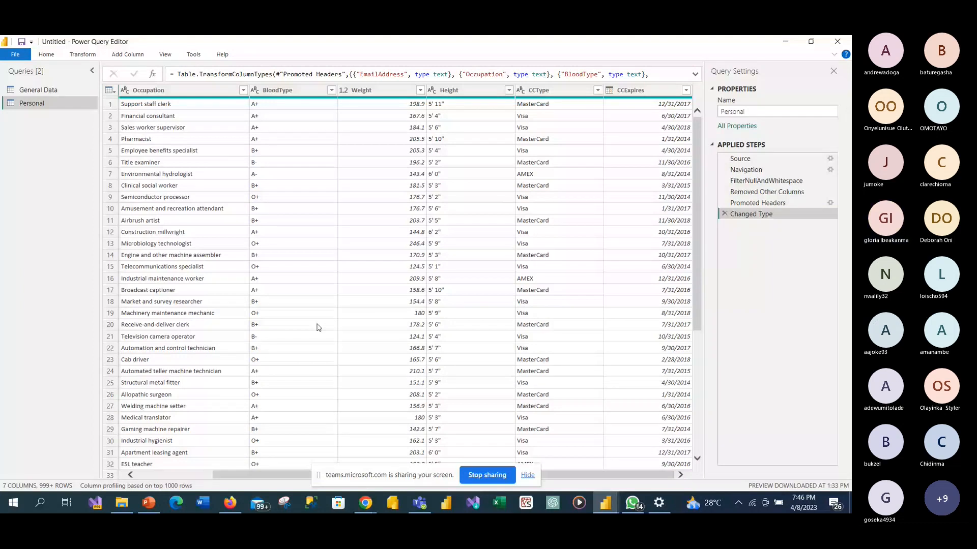
click(91, 56)
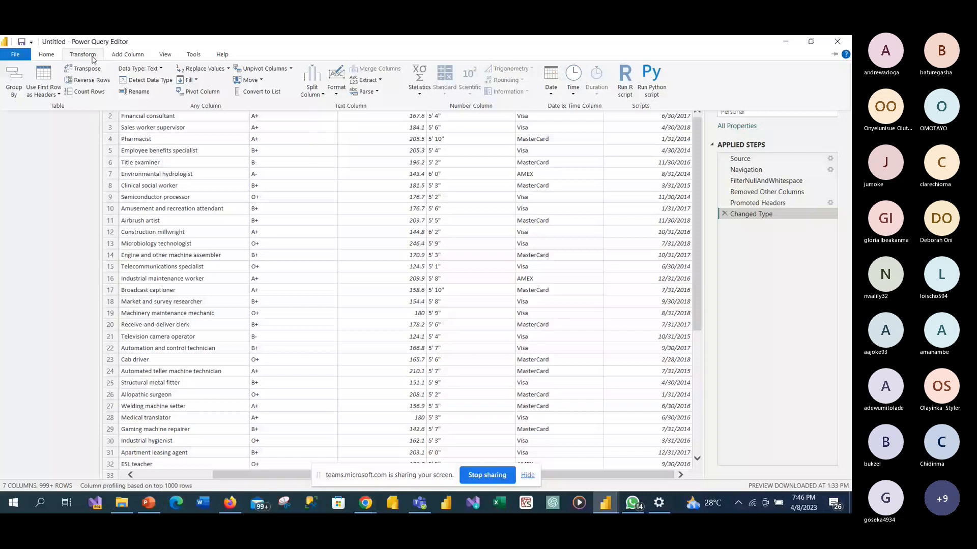
scroll(88, 59, up, 1)
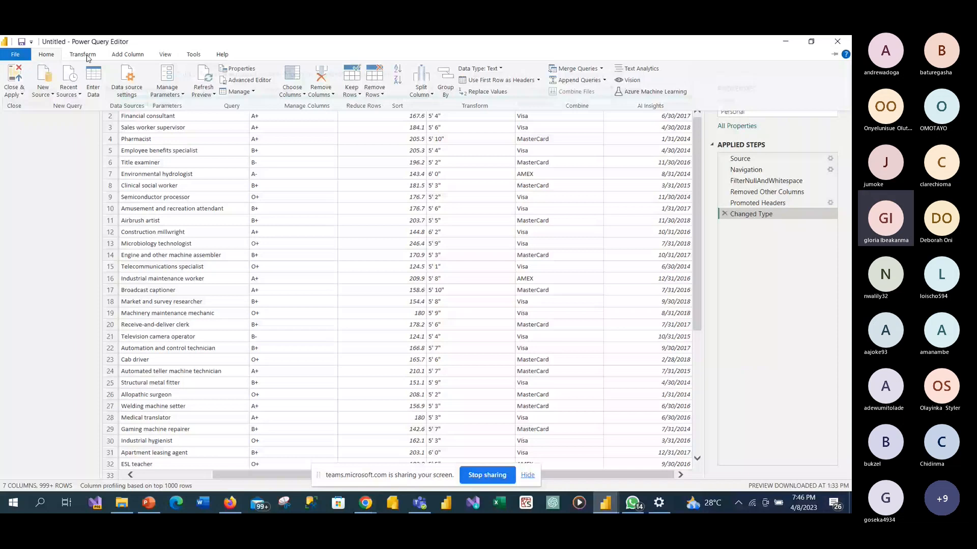
click(85, 55)
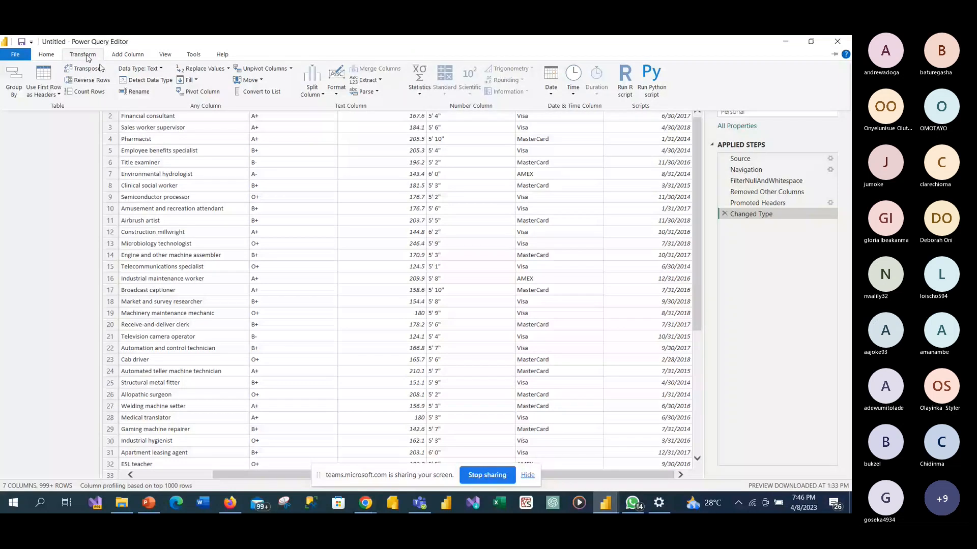
click(46, 54)
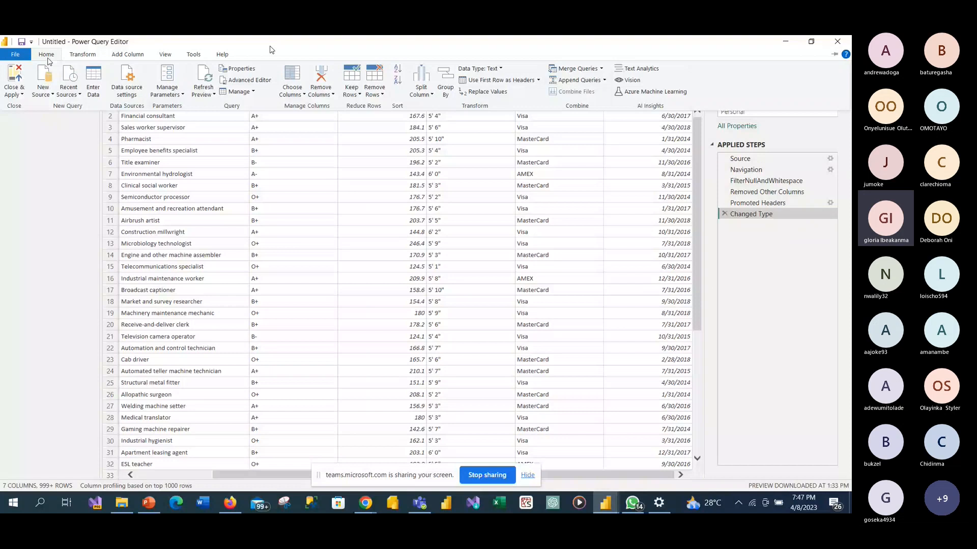
click(81, 54)
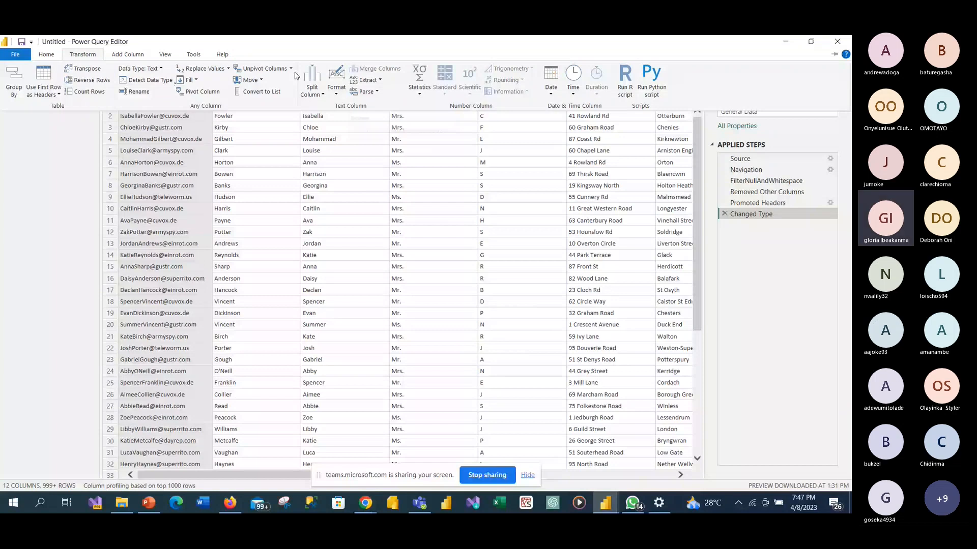
click(51, 56)
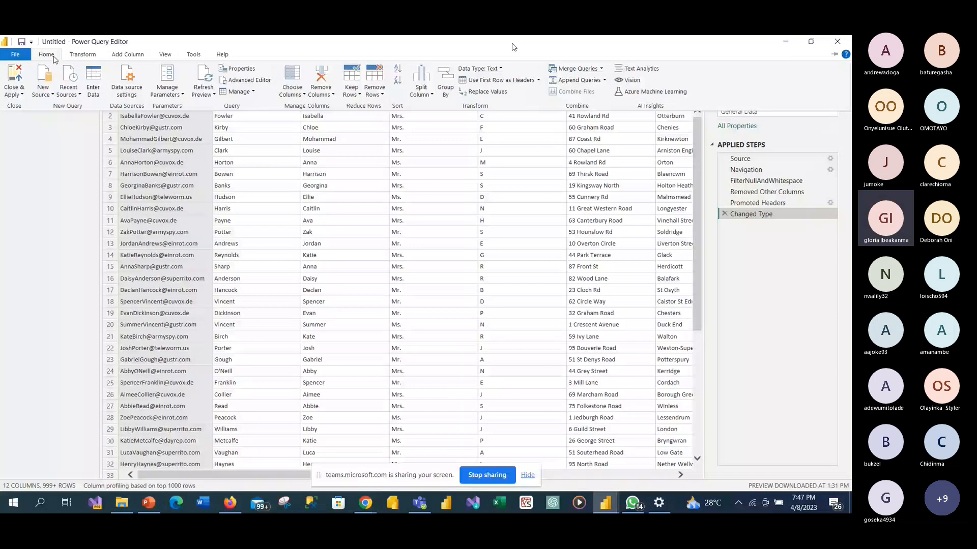
- Merge General Data with Personal as a new query, matching on EmailAddress with a Left Outer join and fuzzy matching
click(602, 70)
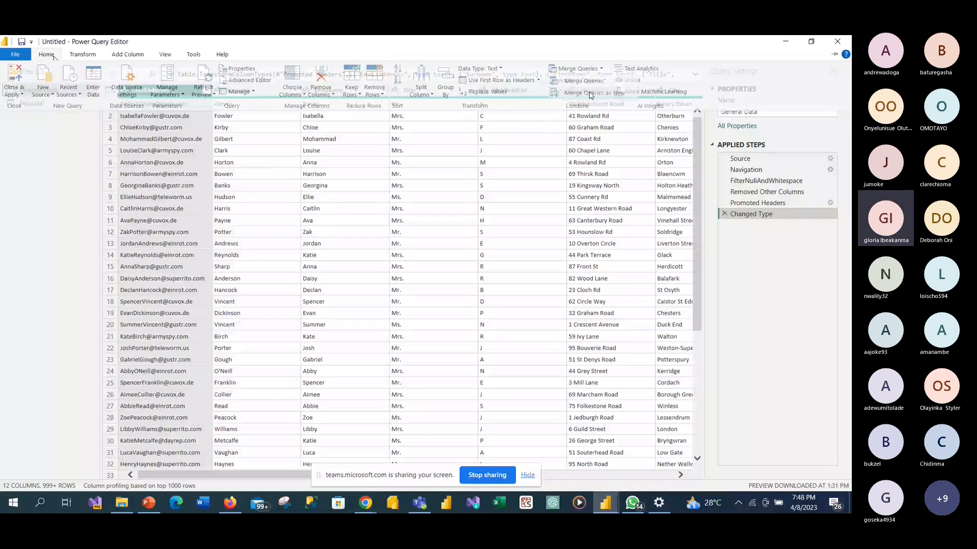
click(590, 94)
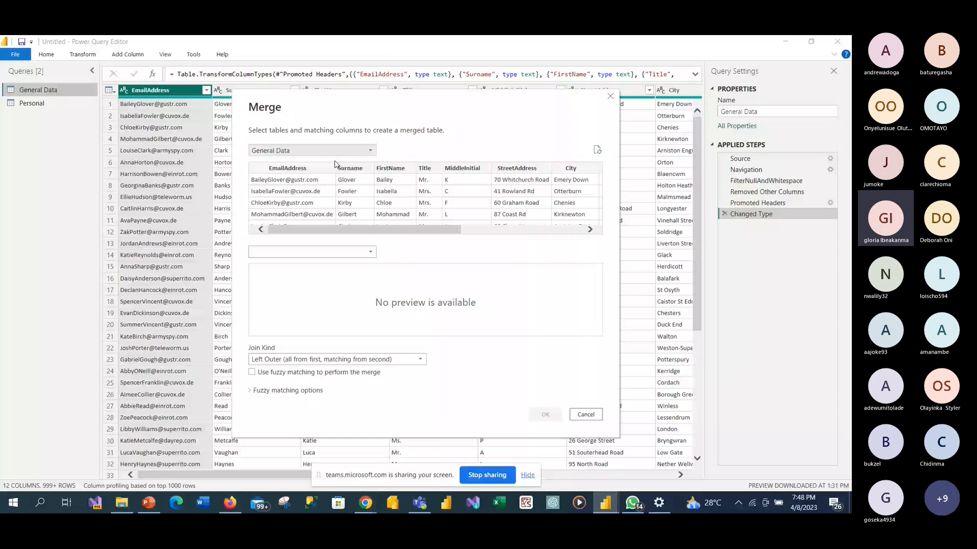
click(346, 251)
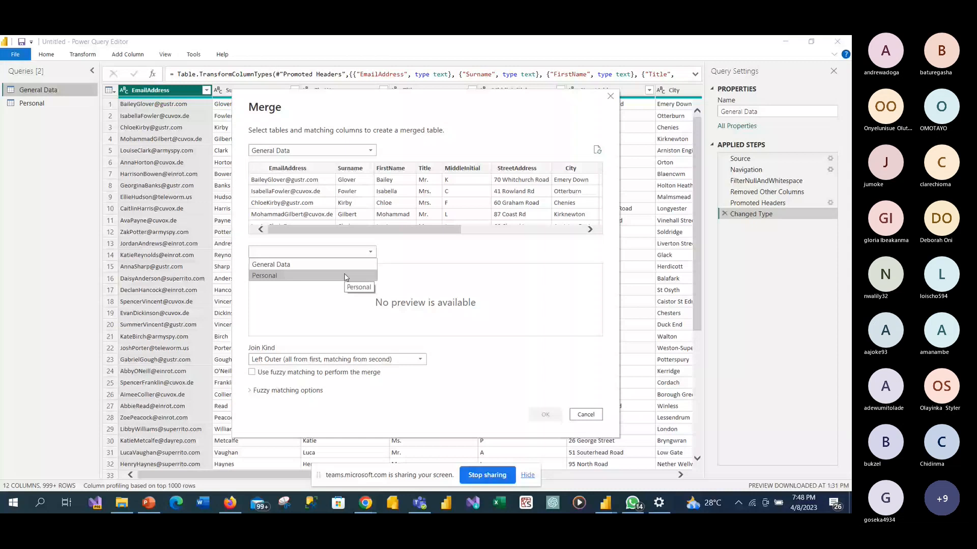
click(345, 276)
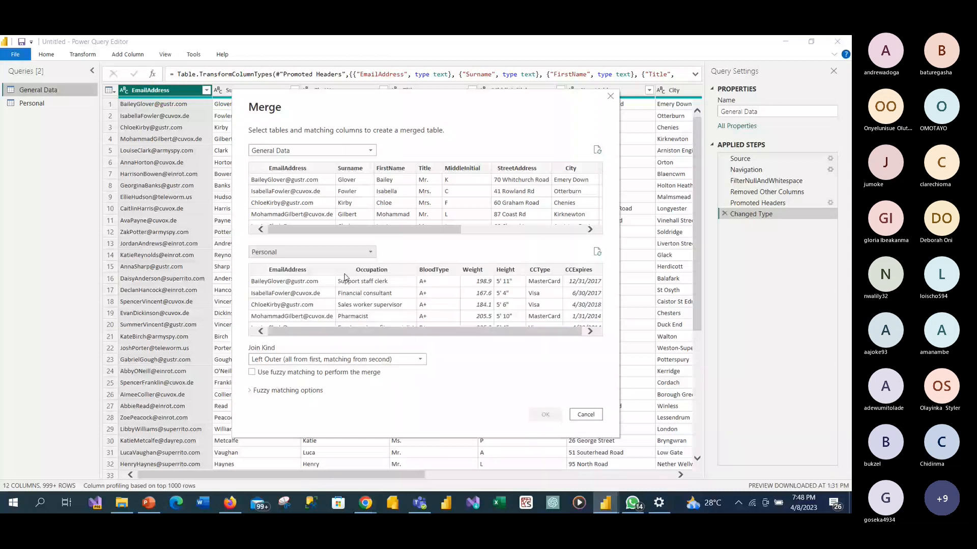
click(275, 187)
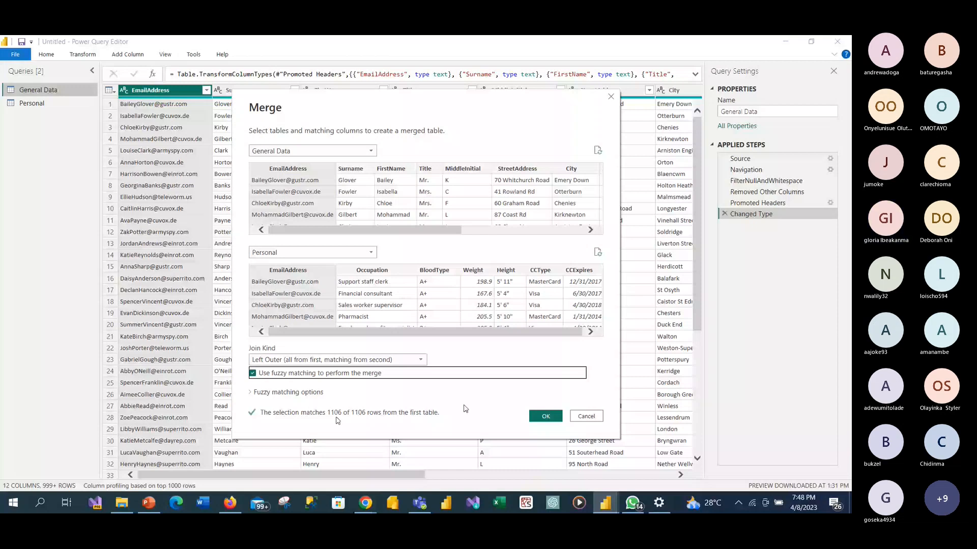
click(543, 416)
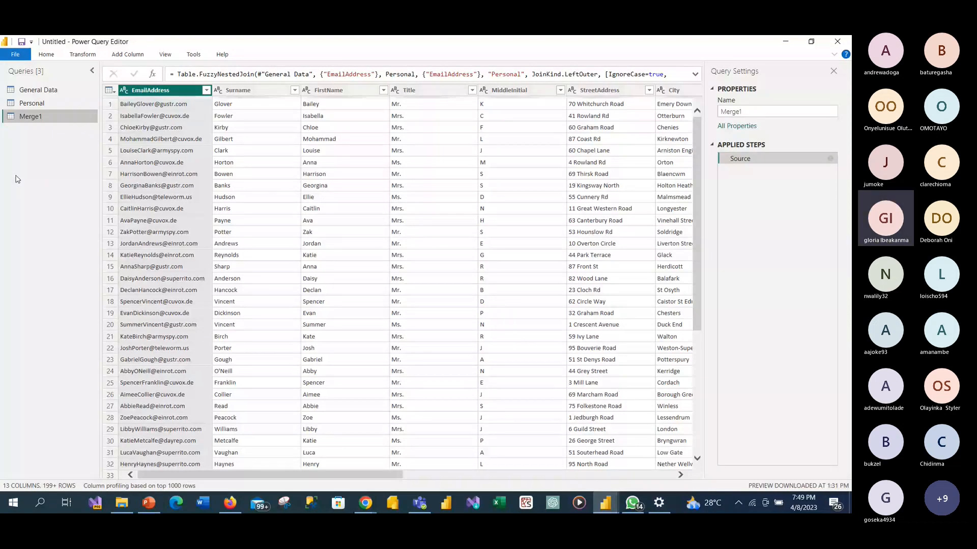
- Rename the merged query to Client_Biodata
right_click(65, 120)
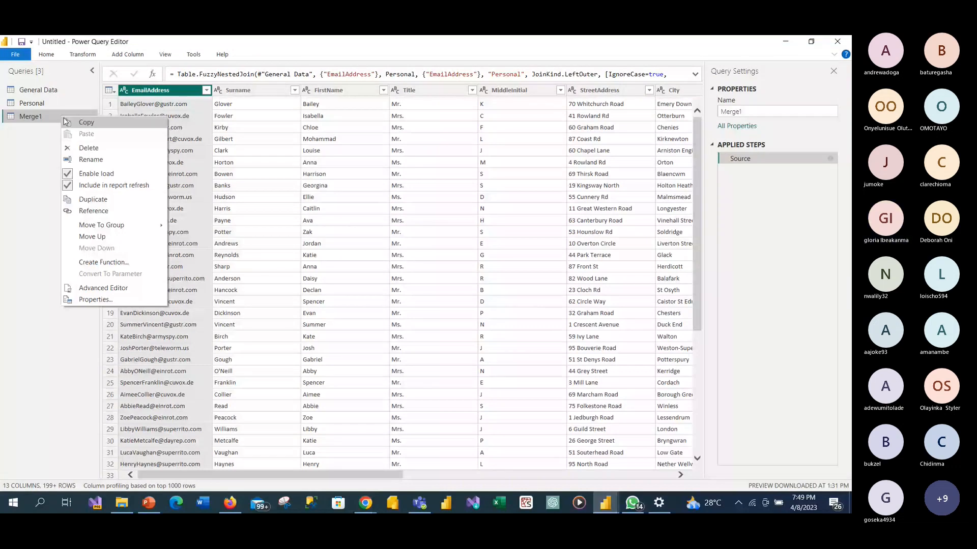
click(93, 160)
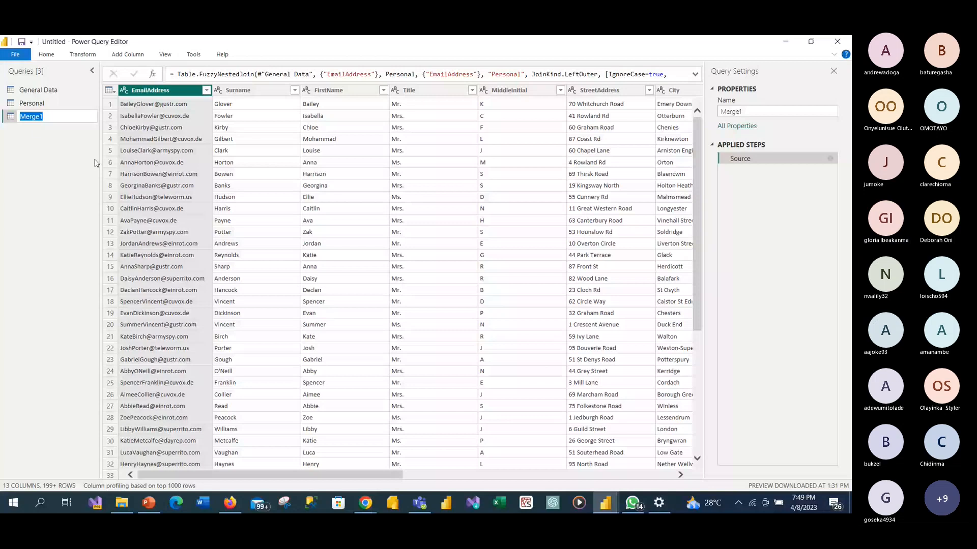
text(Client)
key(Return)
text(_Biodata)
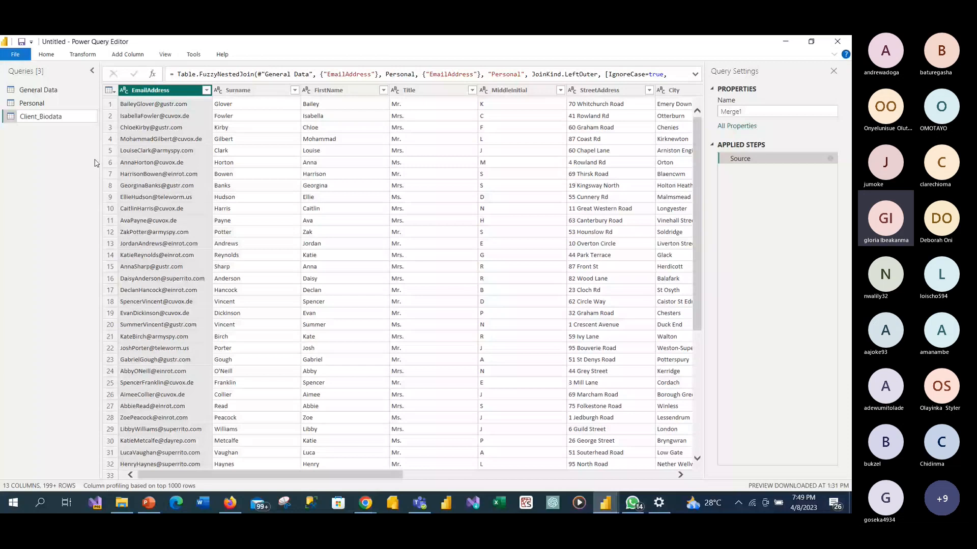
key(Return)
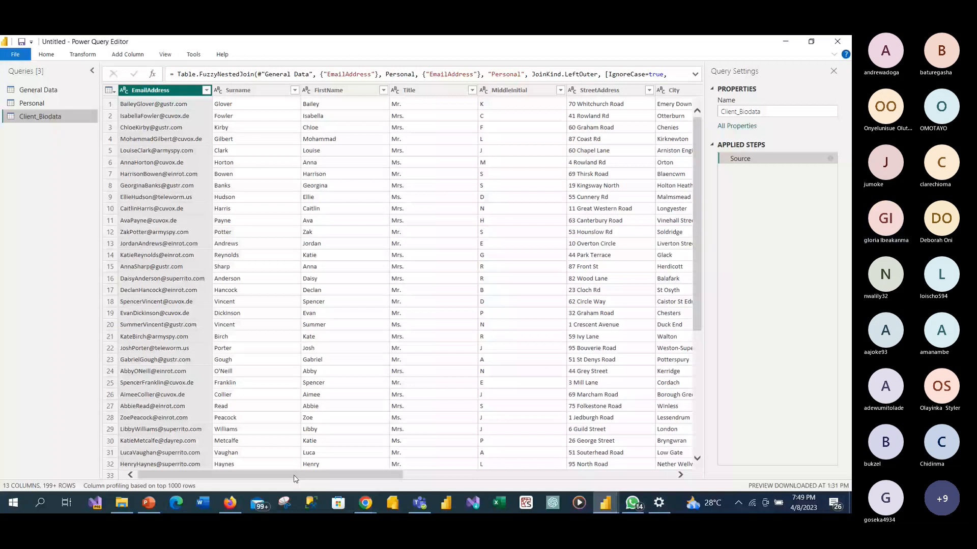
- Expand the Personal column of Client_Biodata to only Occupation, BloodType, Weight and Height, keeping the original column name as prefix
drag(293, 478, 373, 475)
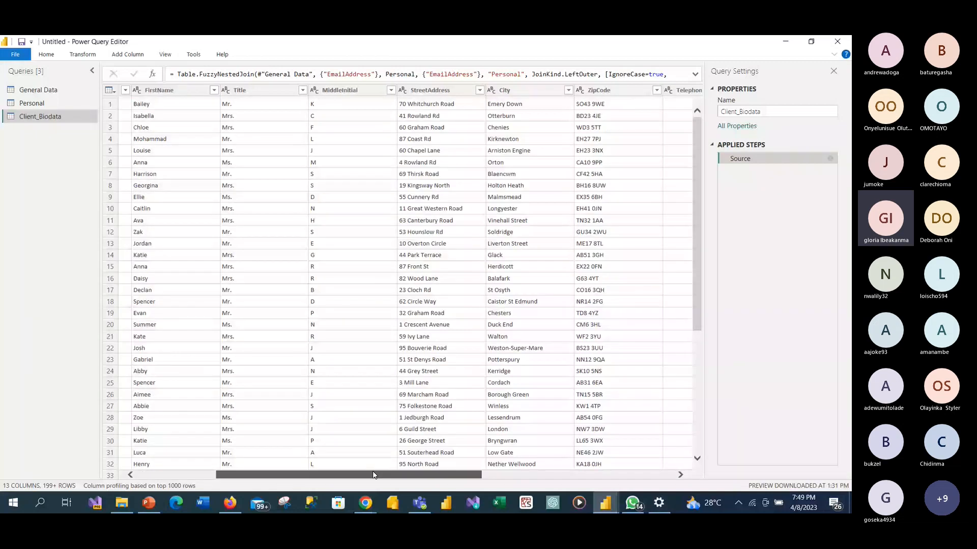
drag(373, 475, 586, 493)
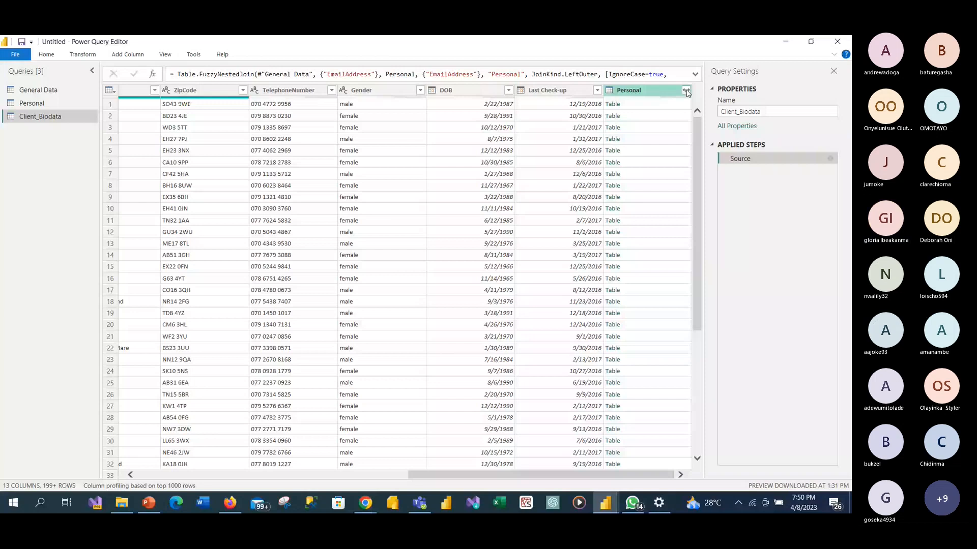
click(686, 91)
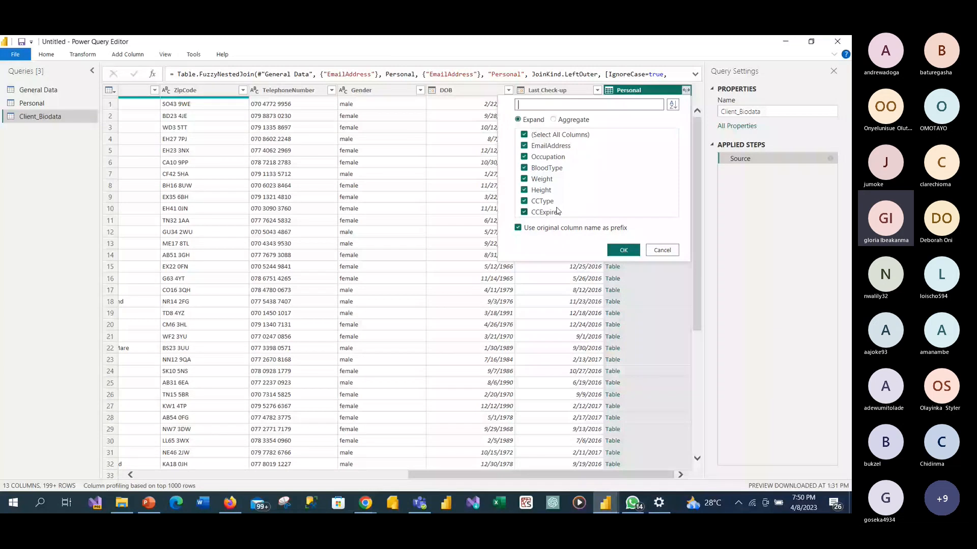
click(525, 135)
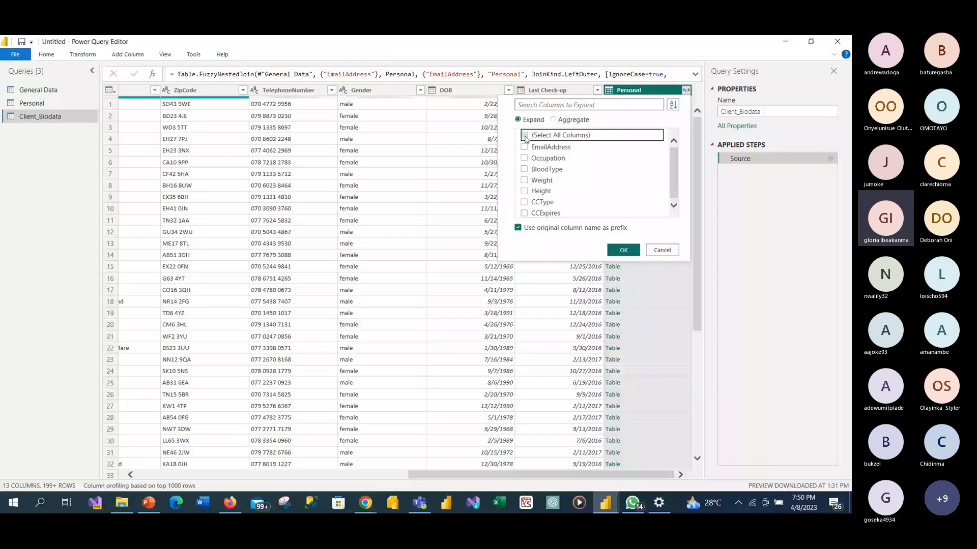
click(524, 158)
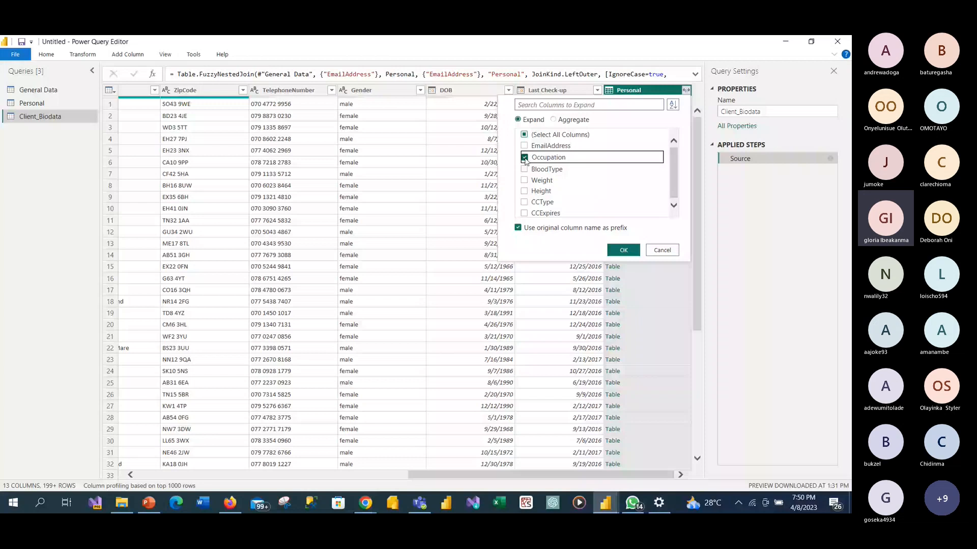
click(525, 169)
click(525, 180)
click(524, 191)
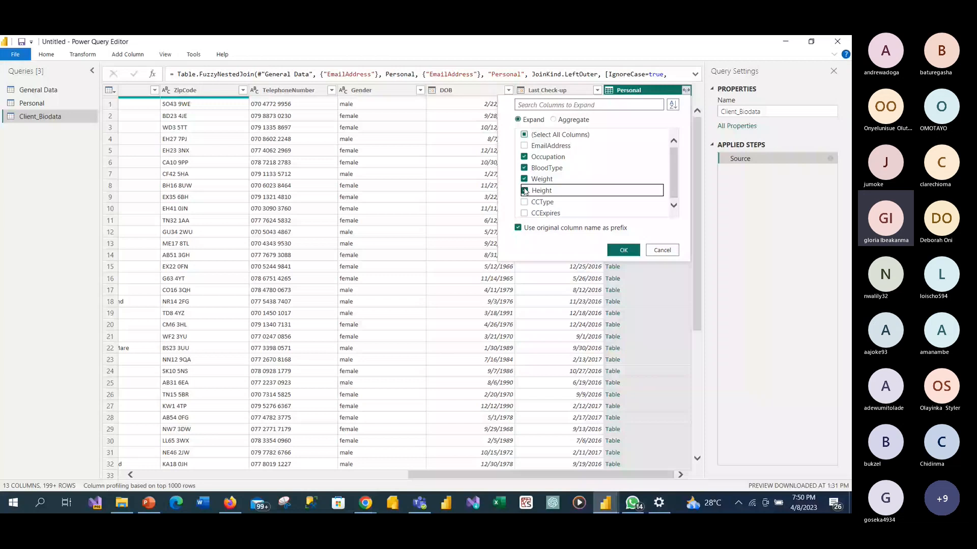
click(620, 250)
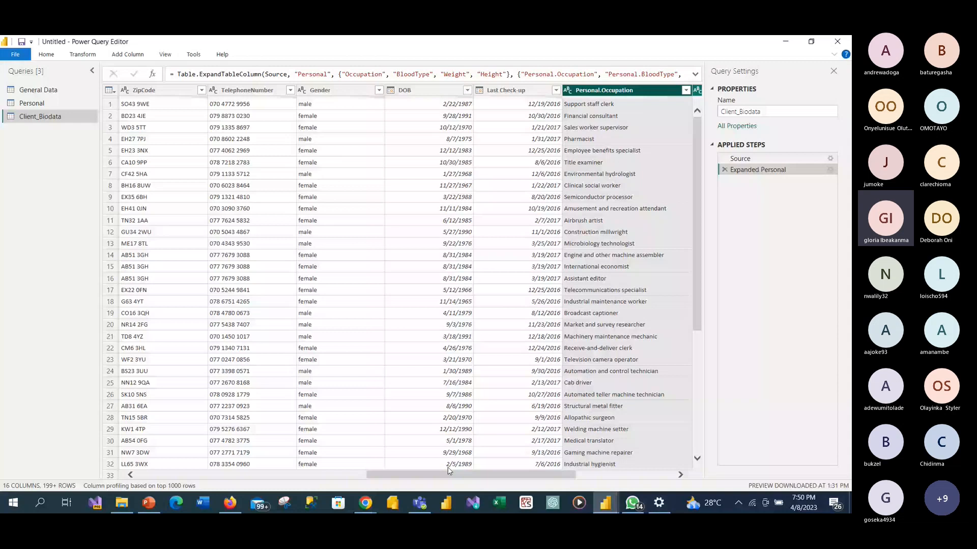
- Rename the Personal.Occupation column to Occupation
drag(447, 472, 543, 472)
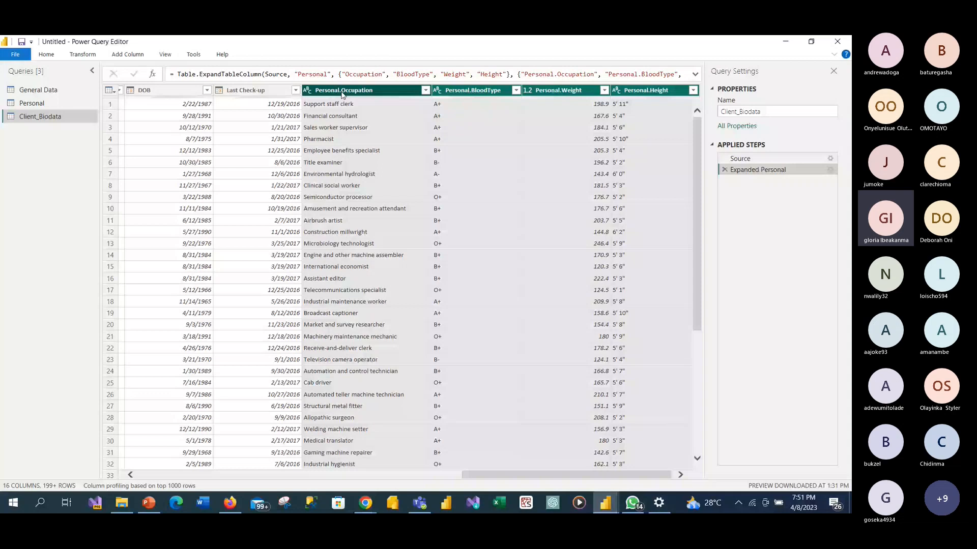
double_click(342, 92)
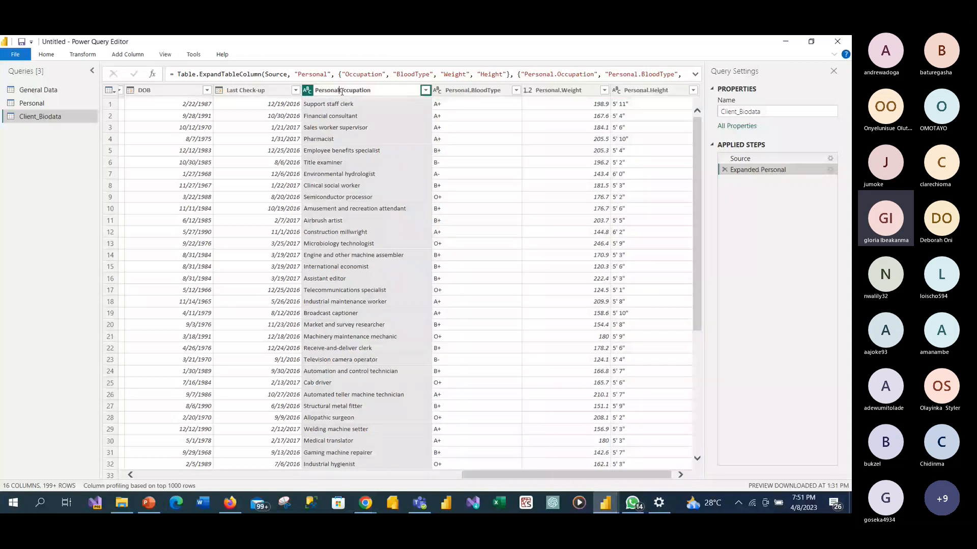
key(Return)
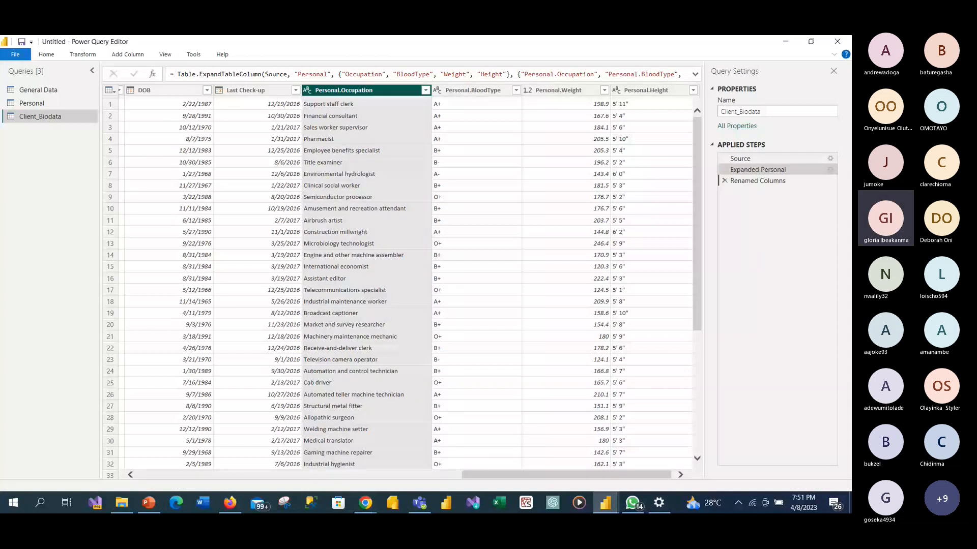
- Remove the Personal prefix from the blood type column's name so that it reads BloodType
click(451, 89)
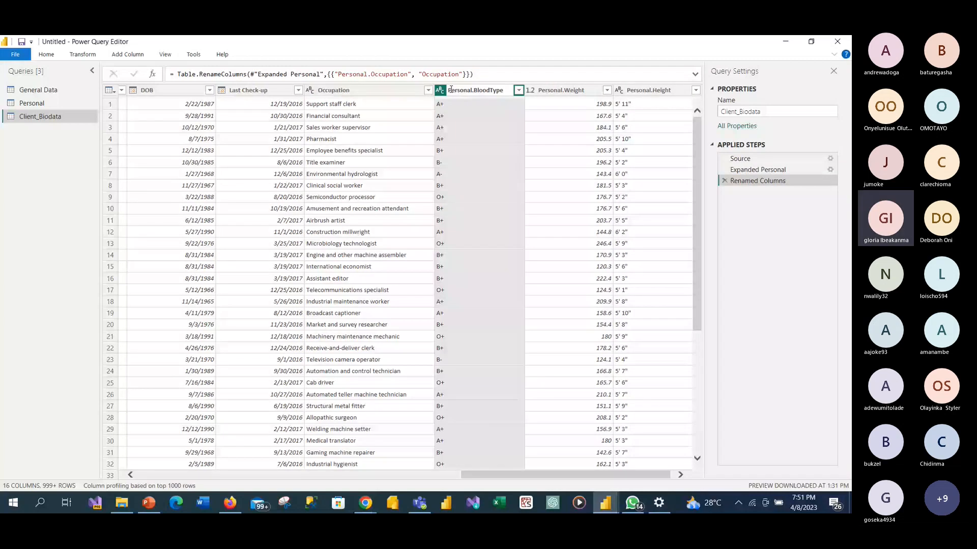
key(Delete)
key(Delete)
key(Delete)
key(Delete)
key(Delete)
key(Delete)
key(Delete)
key(Delete)
key(Delete)
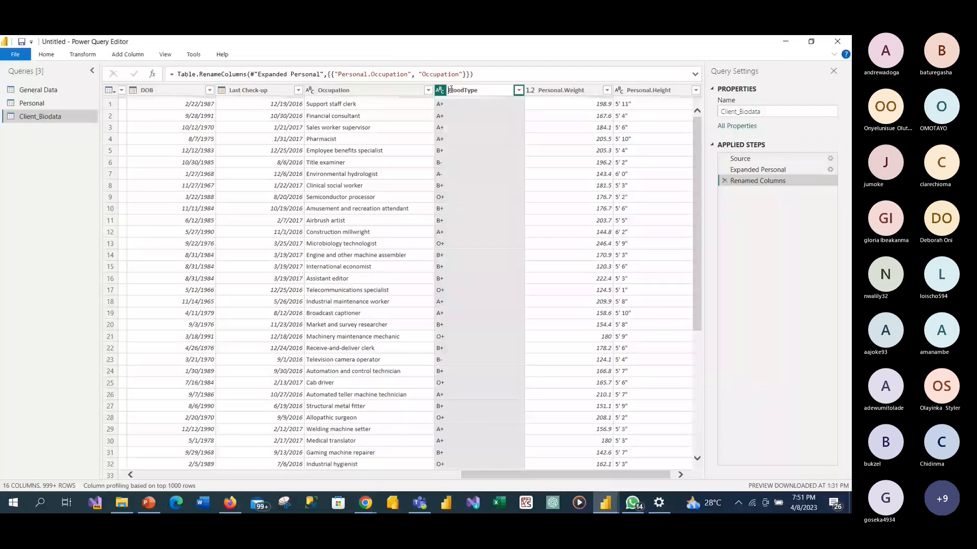
key(Return)
- Rename the Personal.Weight column to Weight and the Personal.Height column to Height
double_click(547, 90)
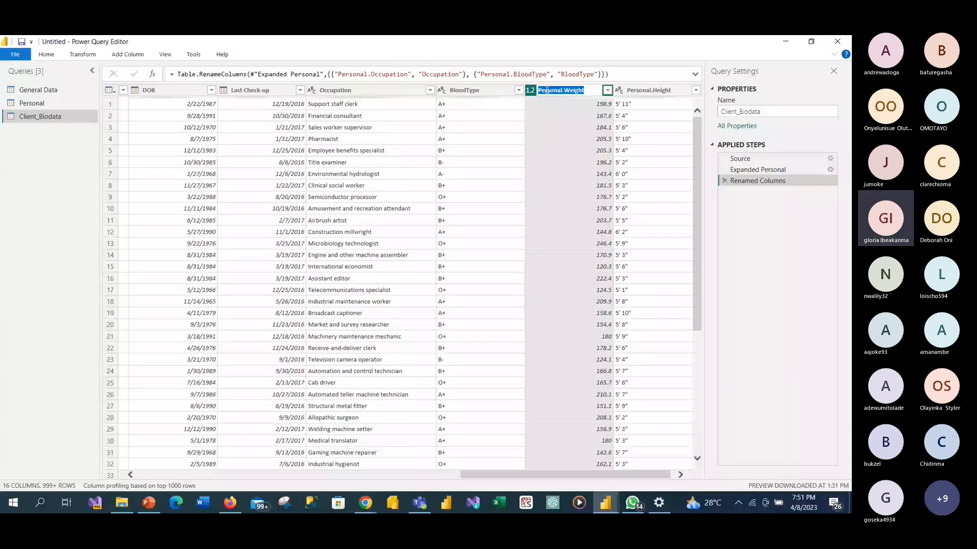
key(Home)
key(Delete)
key(Delete)
key(Delete)
key(Delete)
key(Delete)
key(Delete)
key(Delete)
key(Delete)
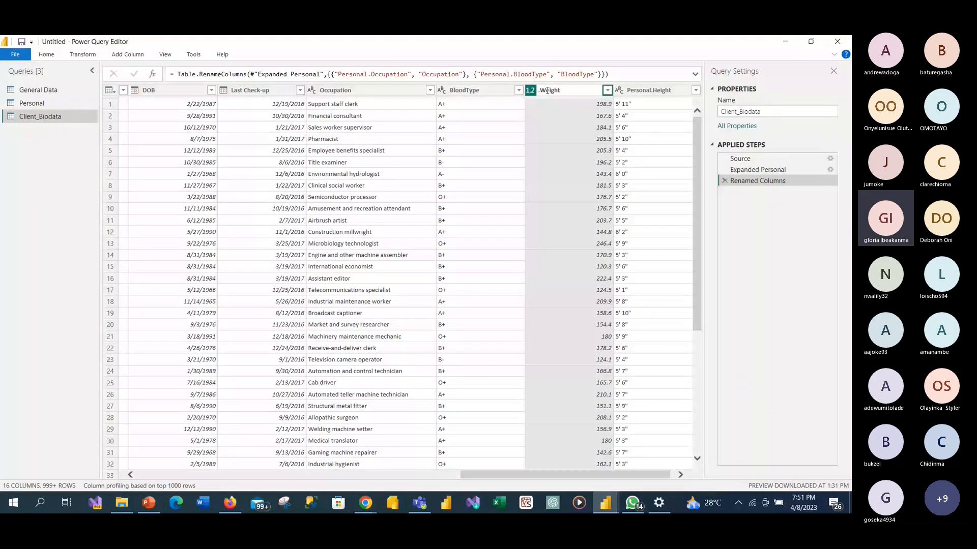
key(Delete)
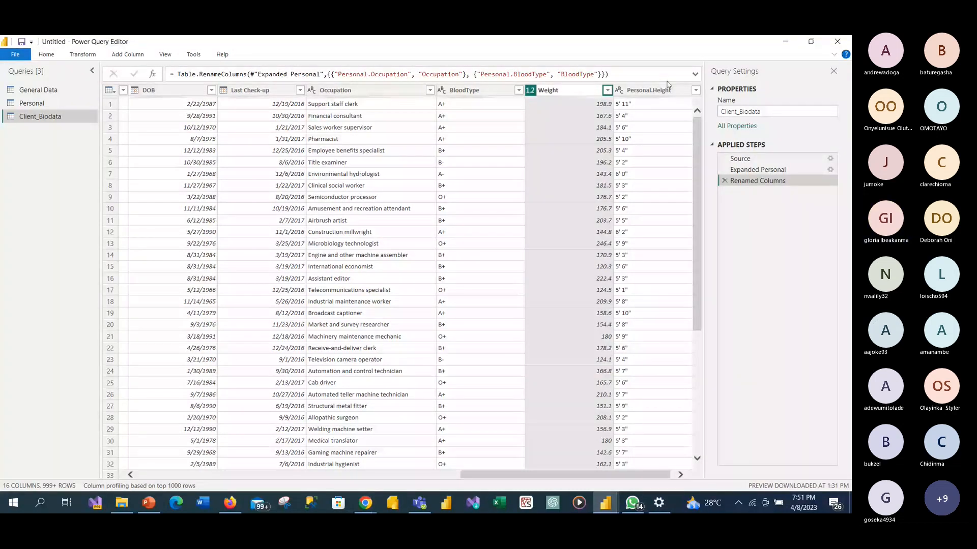
key(Return)
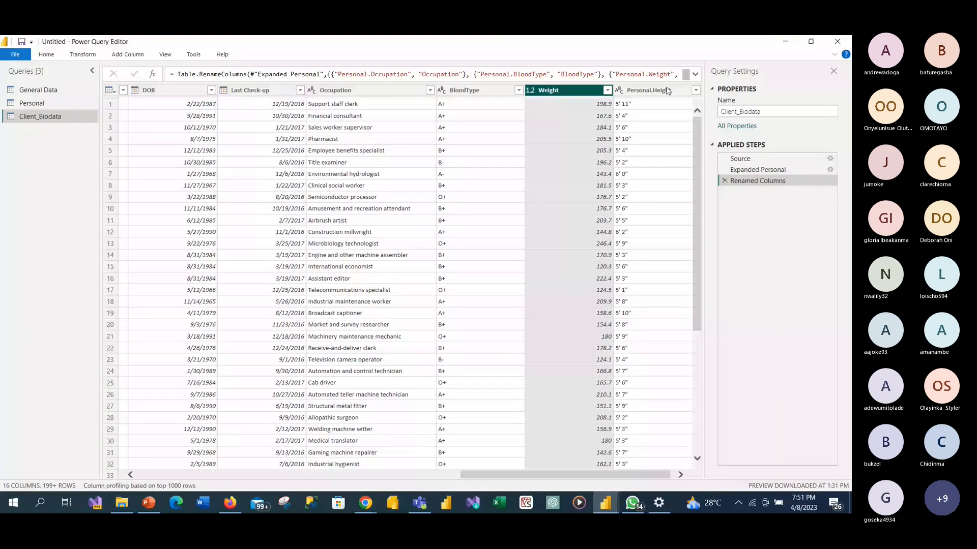
right_click(652, 91)
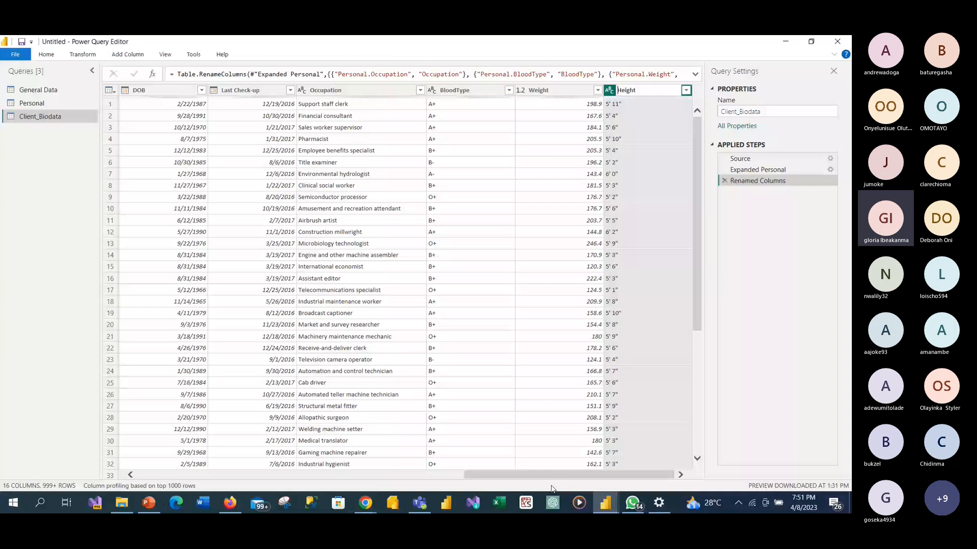
key(Return)
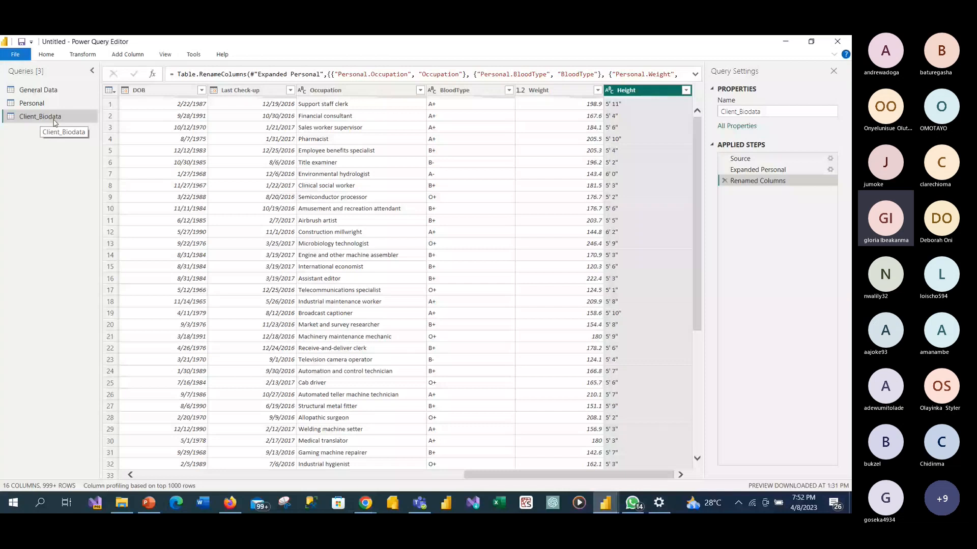
- Disable loading into the report for the General Data and Personal queries
right_click(31, 90)
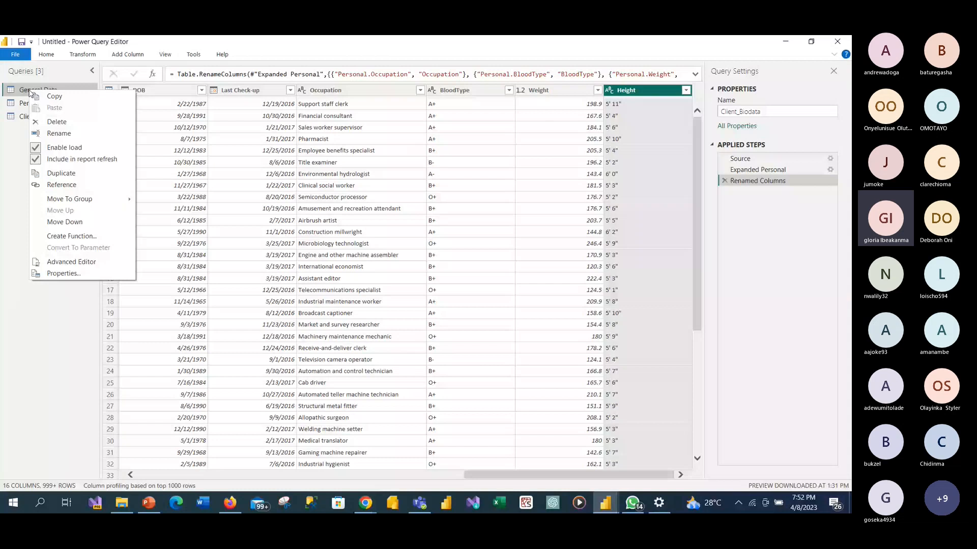
click(35, 149)
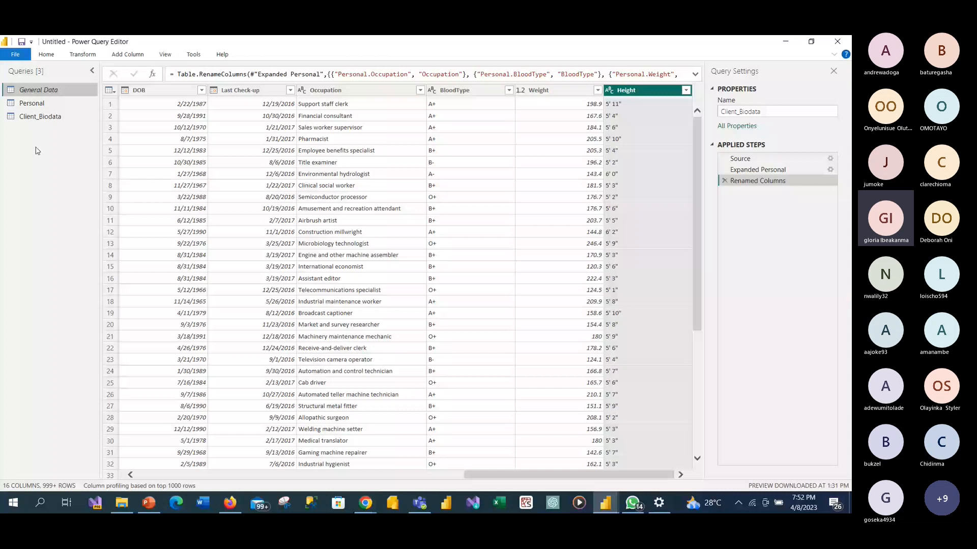
right_click(48, 106)
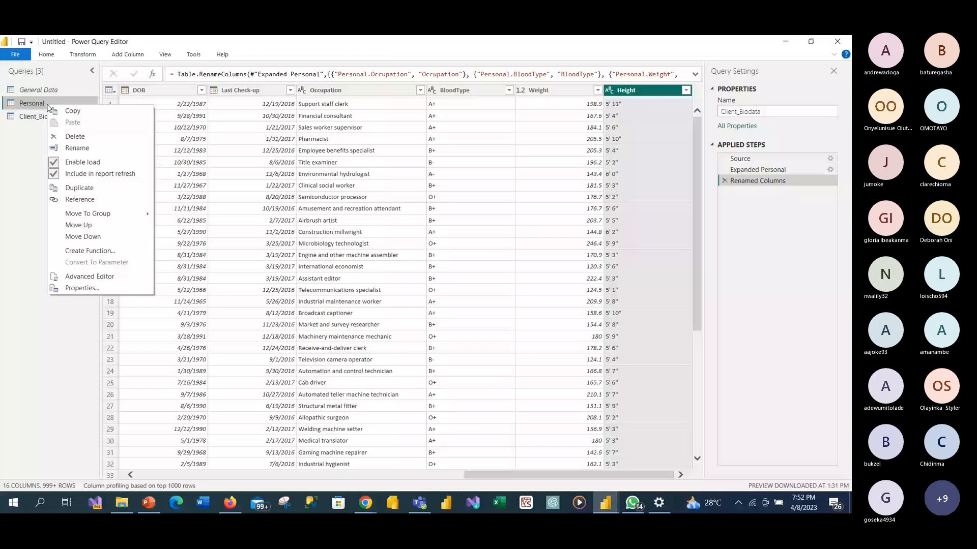
click(82, 162)
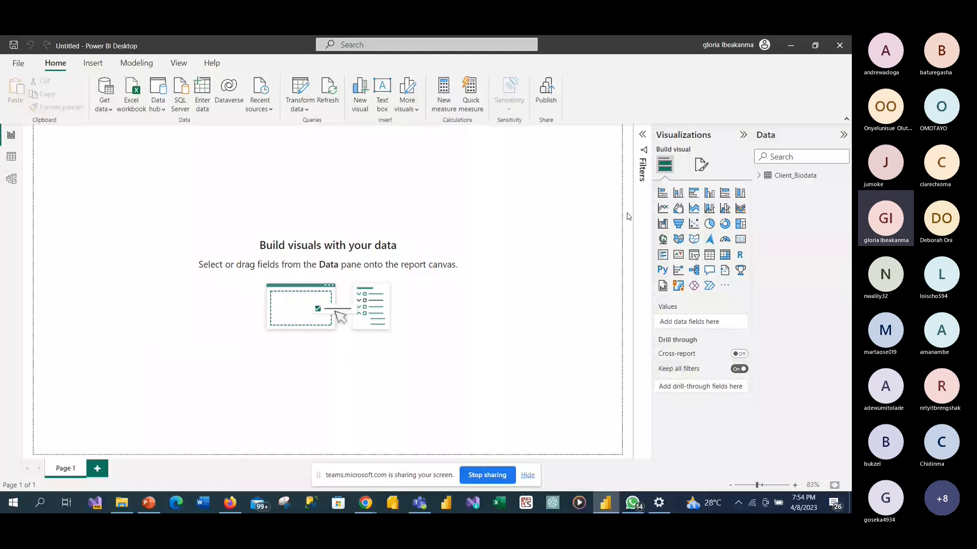
- Expand the Client_Biodata table's fields and save the report in the Merge folder as client bio data 2
click(758, 176)
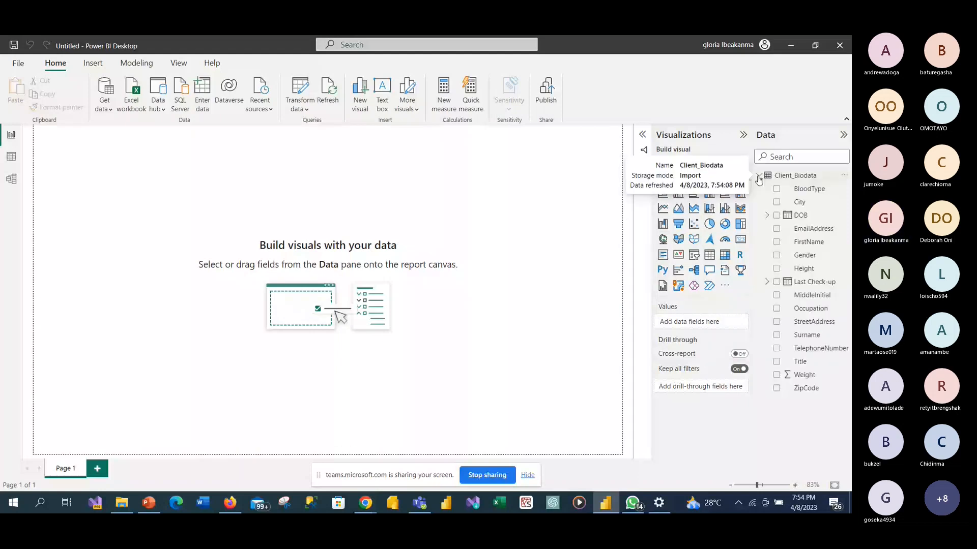
click(18, 63)
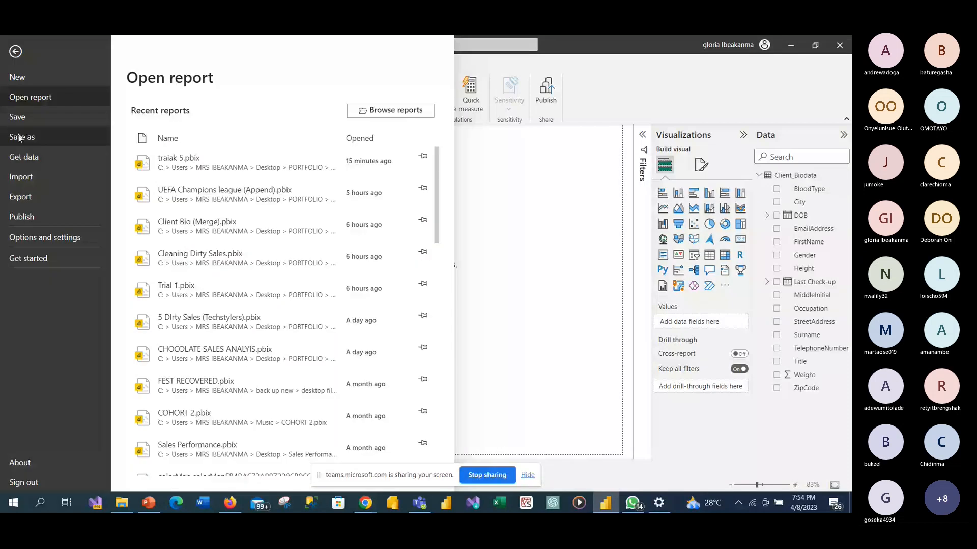
click(18, 137)
text(clie)
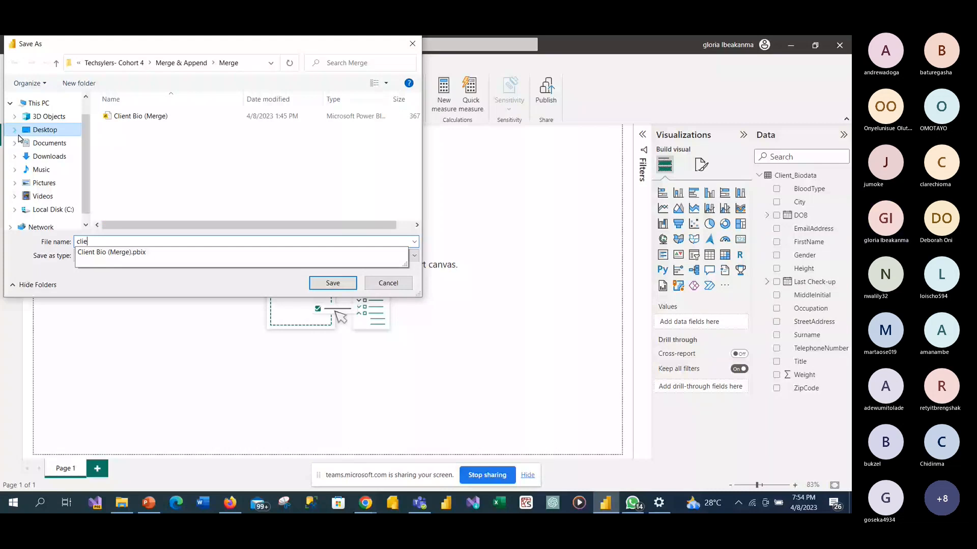
text(nt bio data )
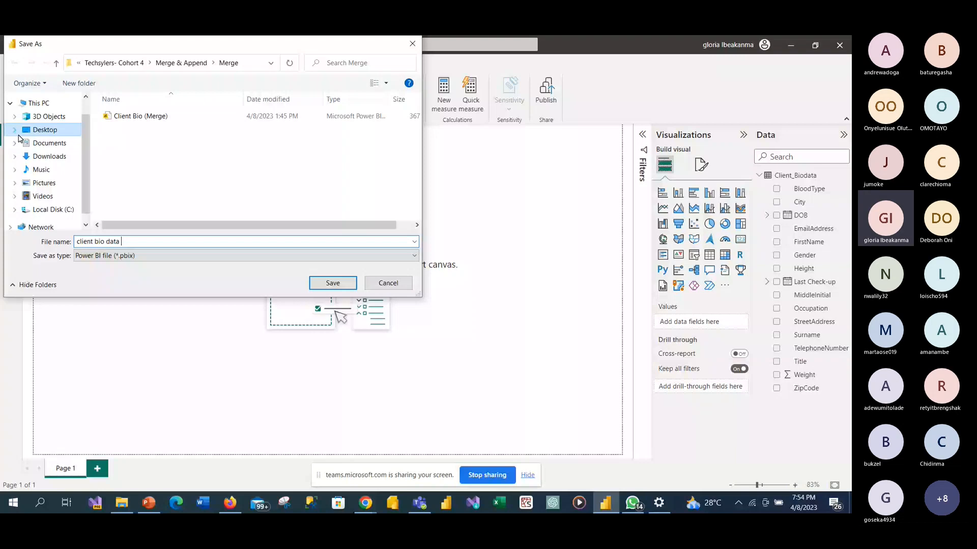
text(2)
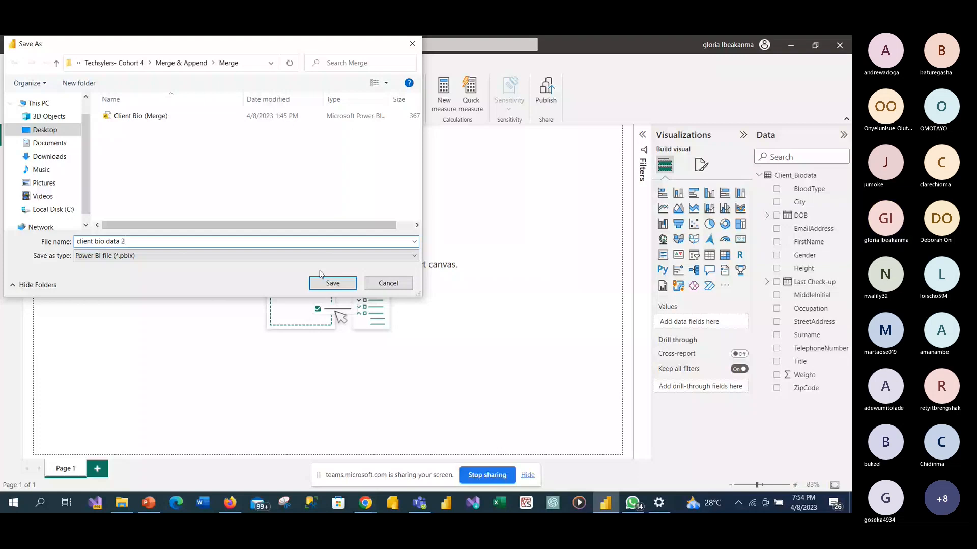
click(328, 283)
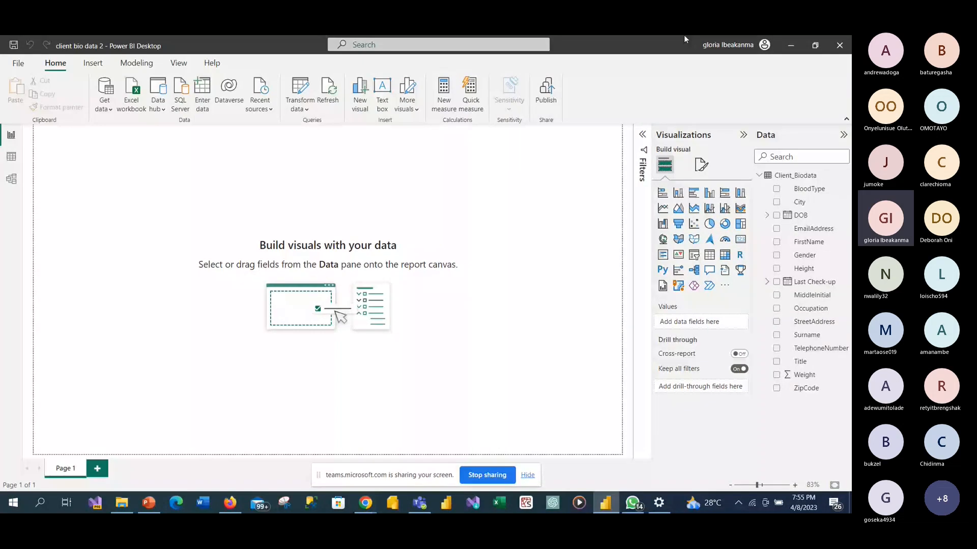
- Close the saved report, relaunch Power BI Desktop and dismiss its start screen to get a blank report
click(839, 45)
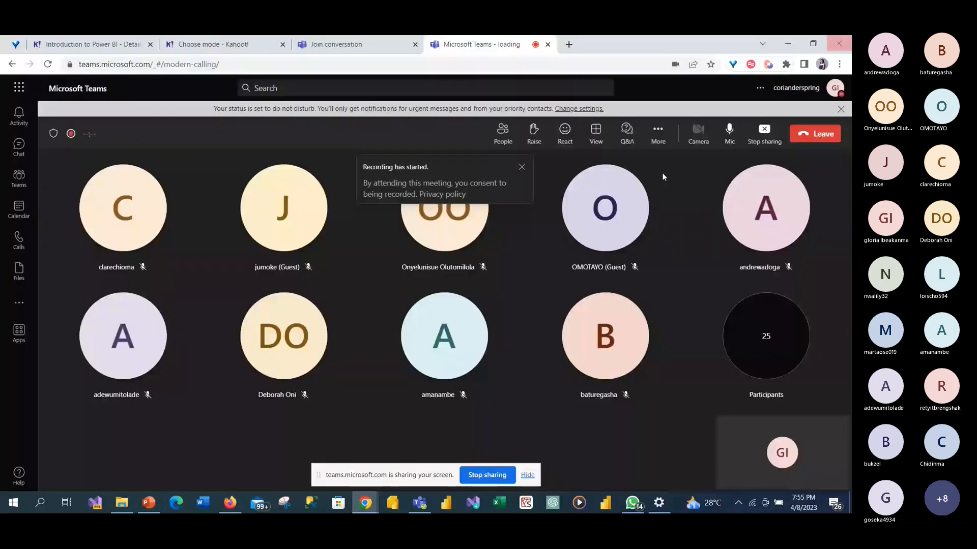
click(602, 508)
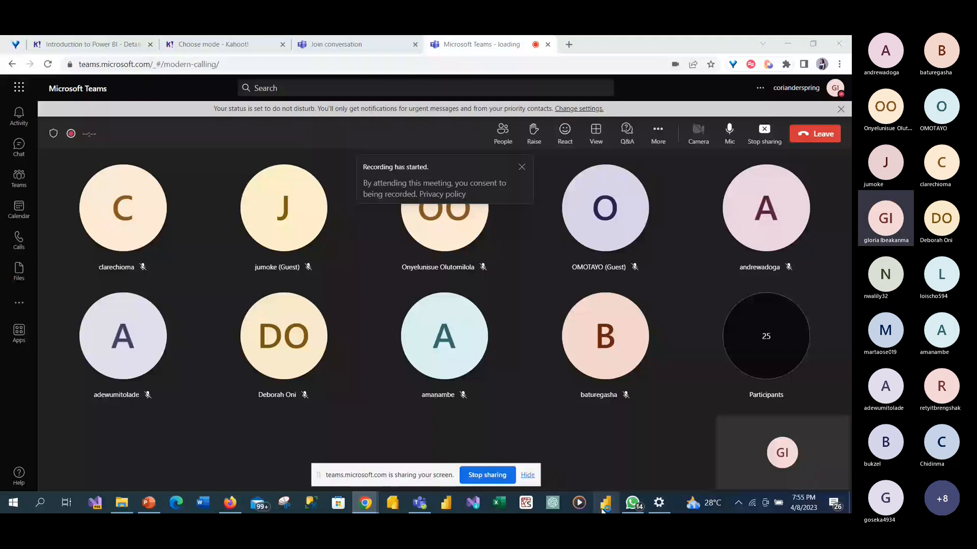
click(604, 507)
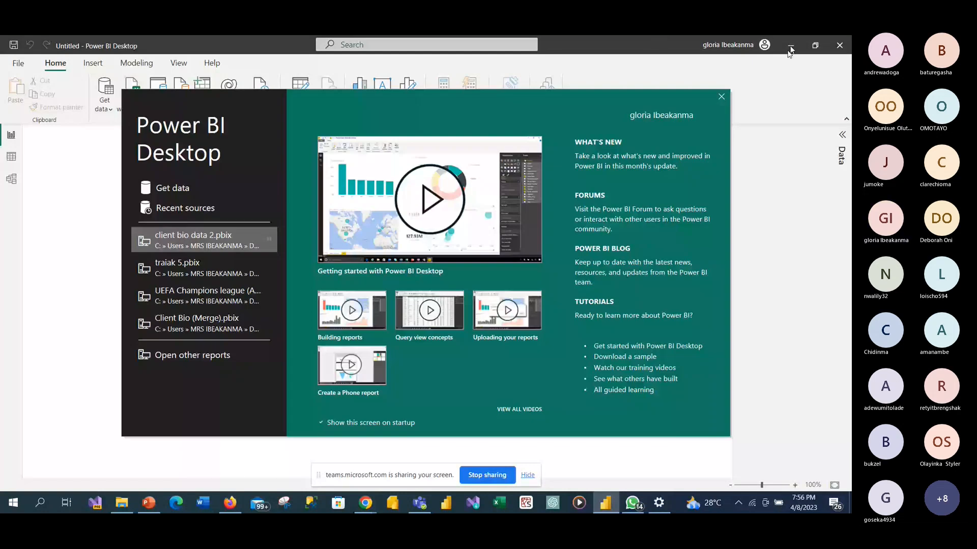
click(721, 96)
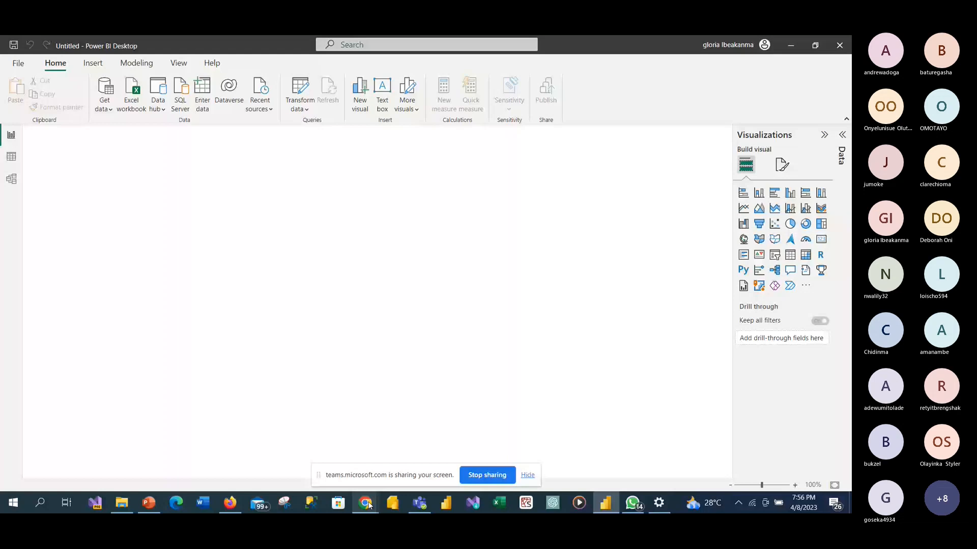
- Switch to the Microsoft Teams meeting in Chrome and dismiss the recording notice
click(365, 503)
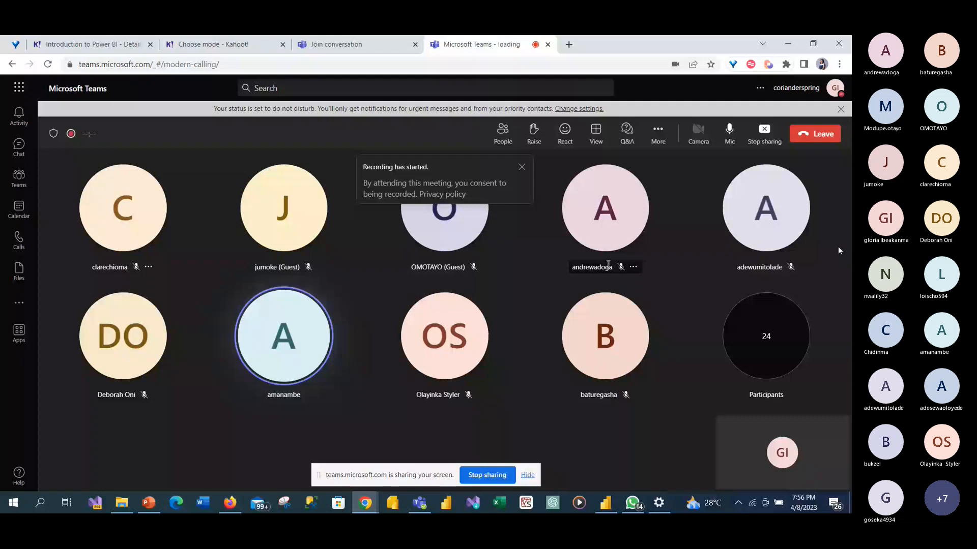
click(522, 167)
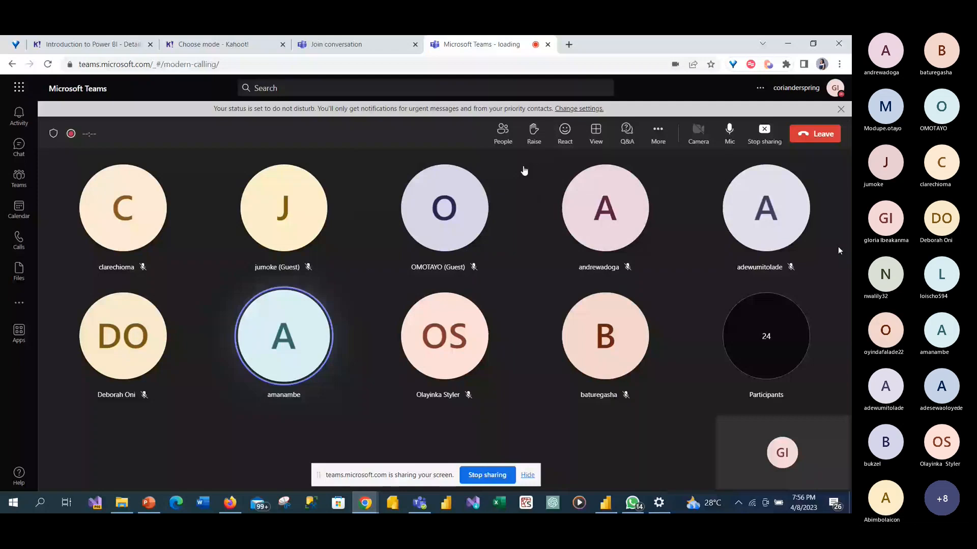